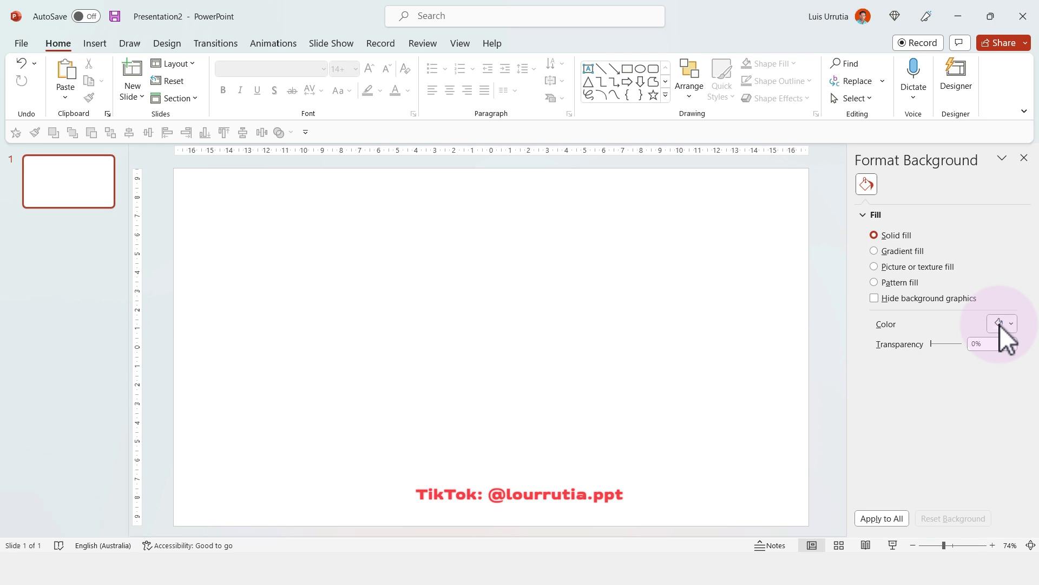
Step: Make the slide background purple and add a text box reading 'The Chrysler'
{"action": "left_click", "coordinate": [999, 325]}
{"action": "left_click", "coordinate": [944, 505]}
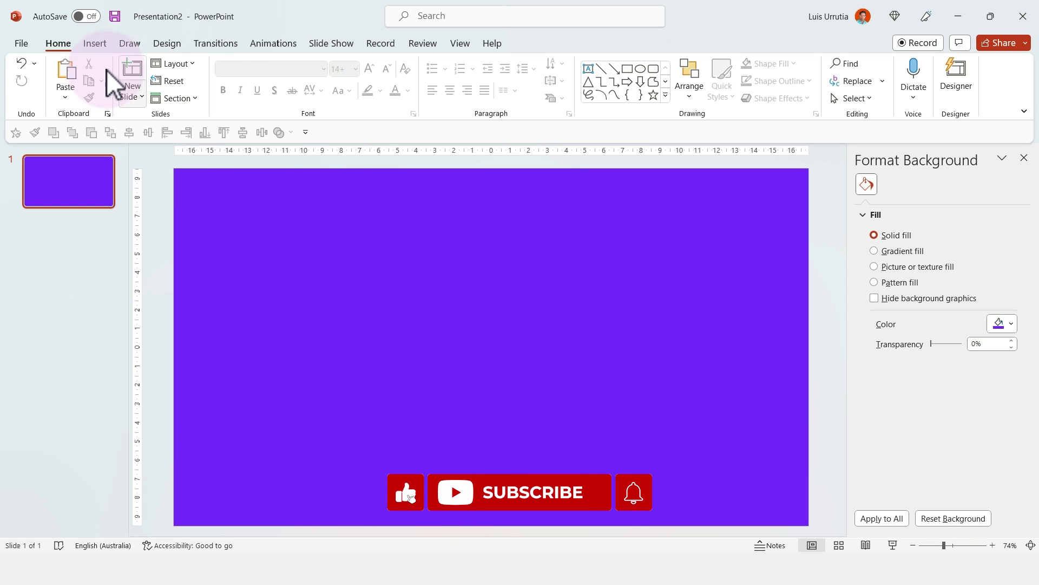
{"action": "left_click", "coordinate": [94, 43]}
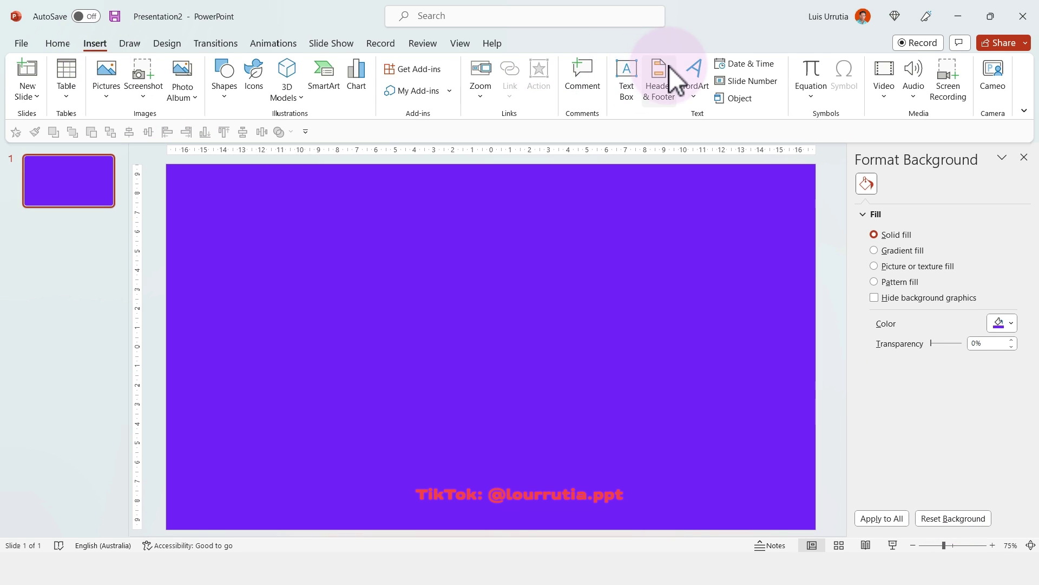
{"action": "left_click", "coordinate": [352, 317]}
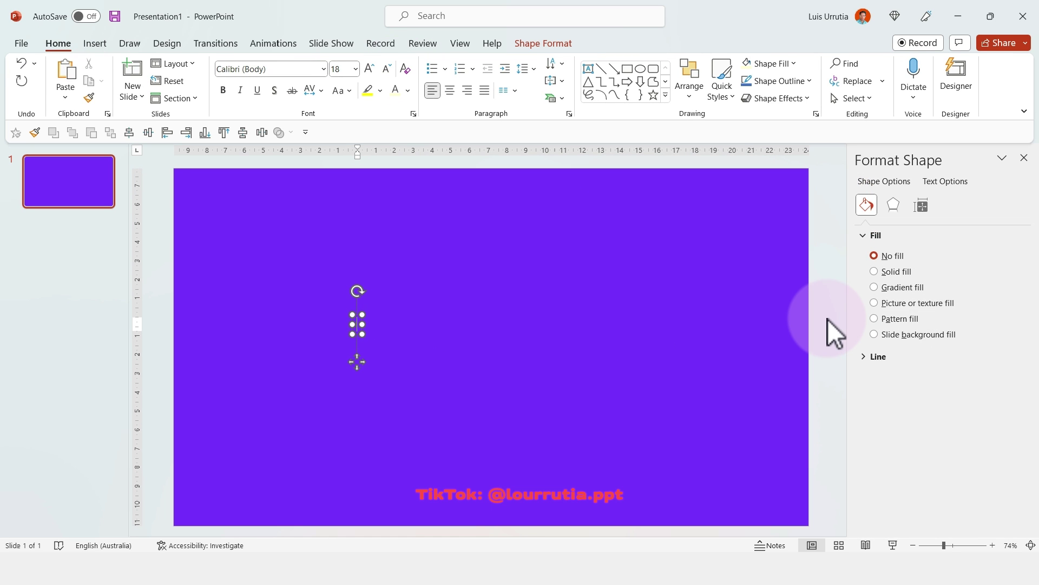
{"action": "type", "text": "The Chrysl"}
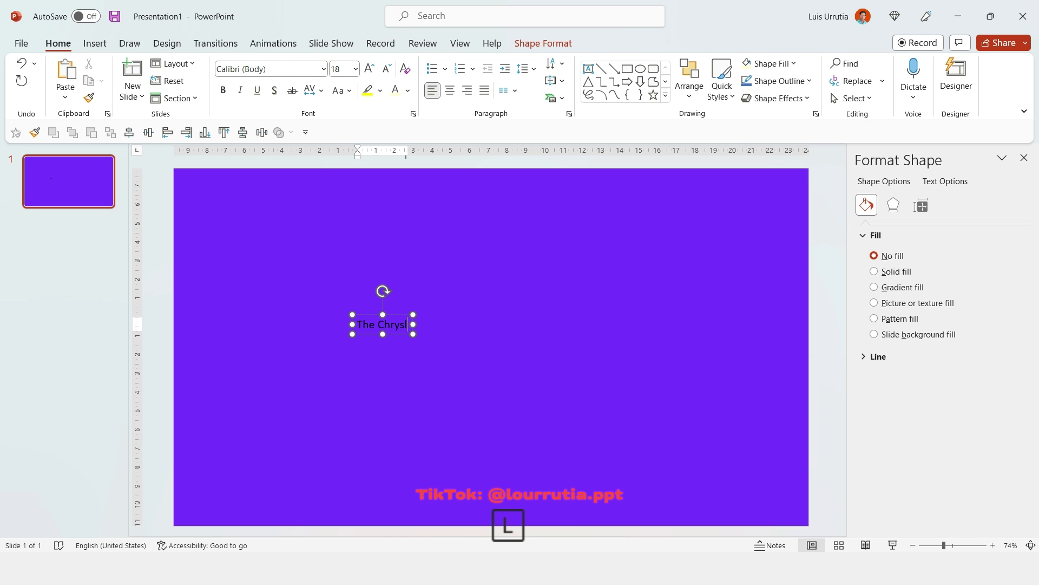
{"action": "type", "text": "er"}
Step: Format the title centred, light-coloured, italic Bodoni MT at 72 pt, placed mid-slide
{"action": "key", "text": "ctrl+a"}
{"action": "left_click", "coordinate": [450, 91]}
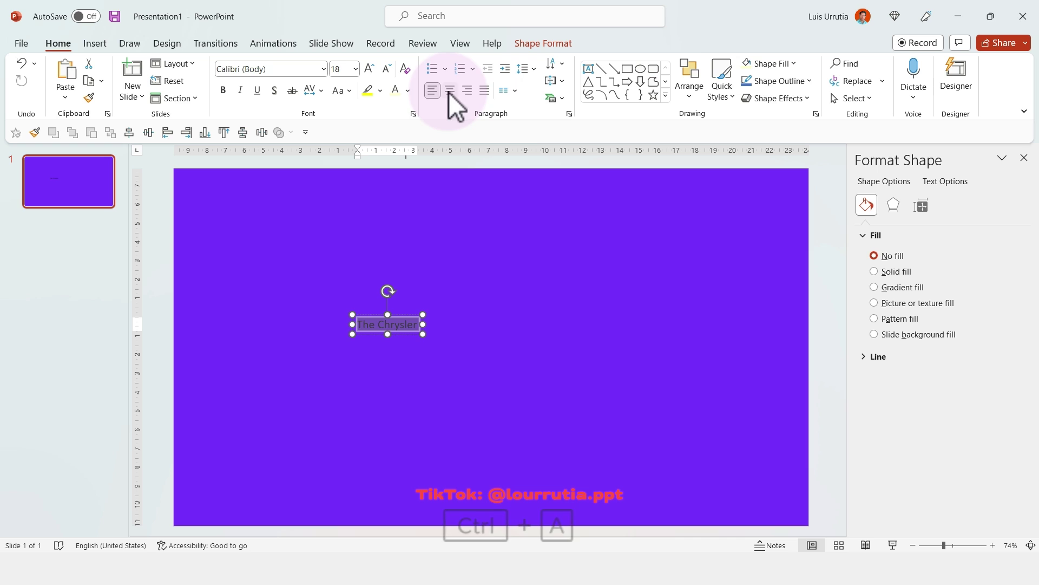
{"action": "left_click", "coordinate": [395, 96]}
{"action": "left_click", "coordinate": [324, 69]}
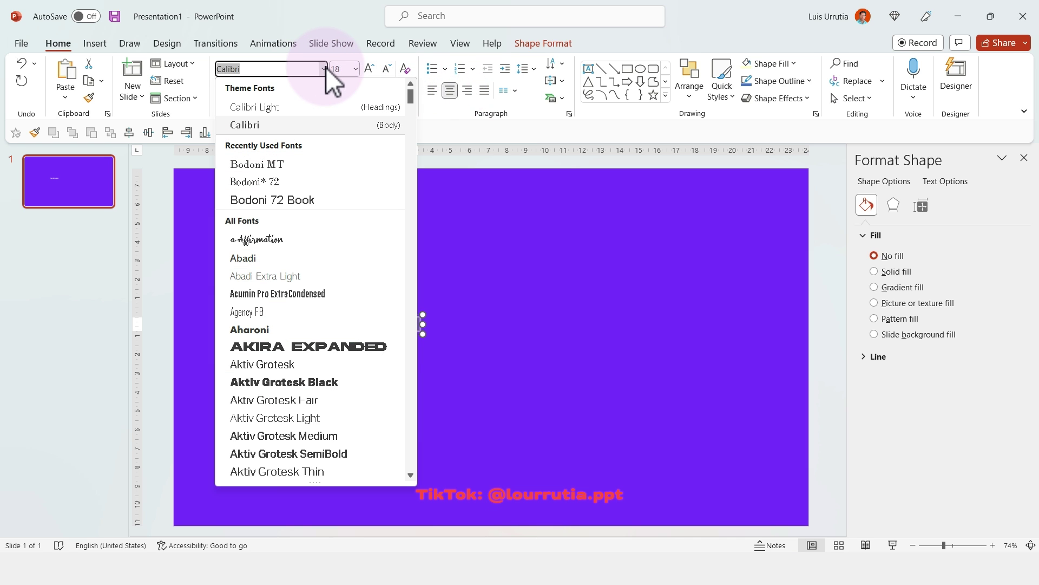
{"action": "left_click", "coordinate": [299, 164]}
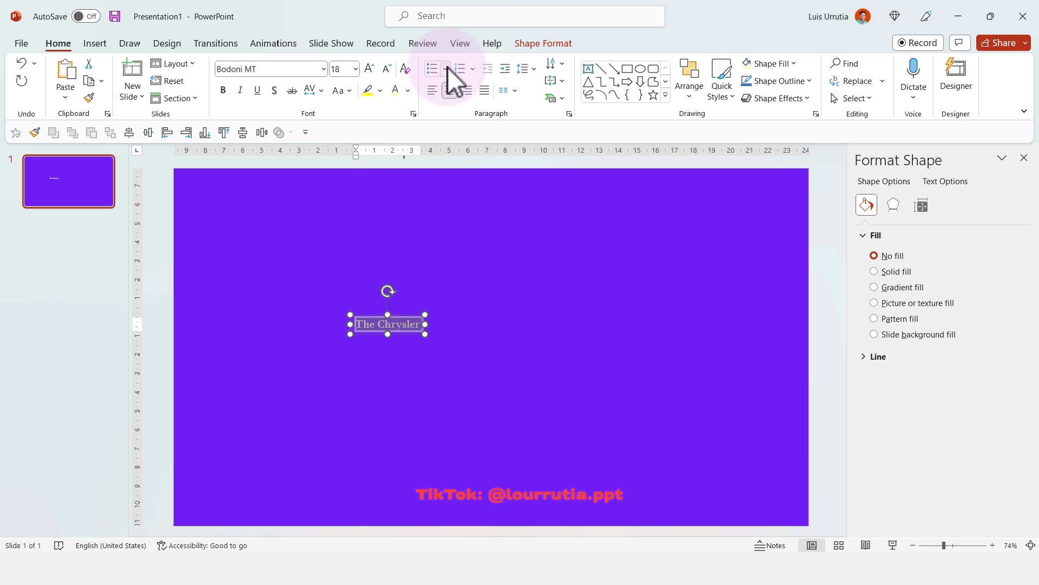
{"action": "left_click", "coordinate": [369, 69]}
{"action": "left_click", "coordinate": [370, 69]}
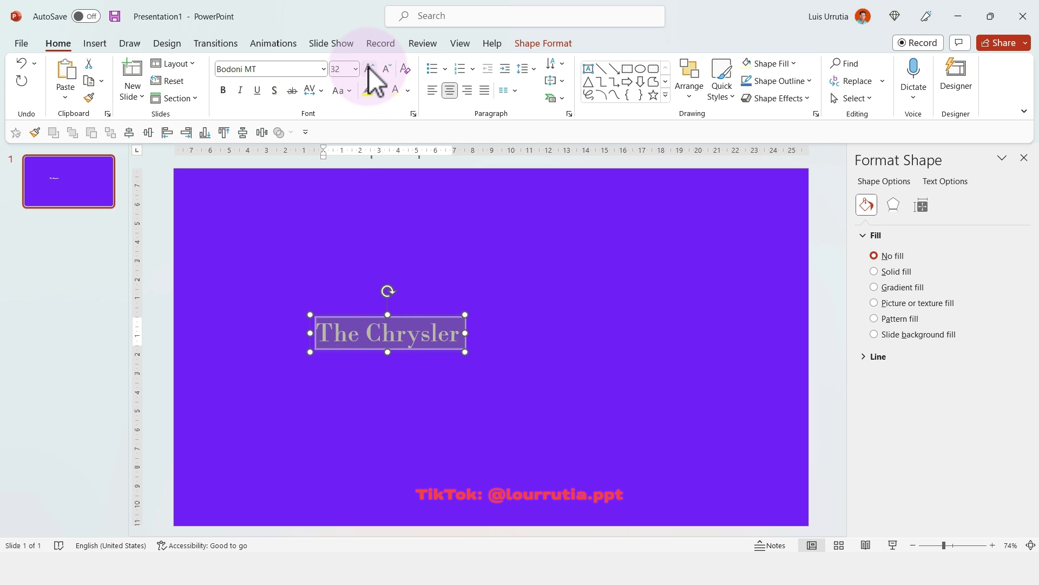
{"action": "left_click", "coordinate": [370, 69]}
{"action": "left_click", "coordinate": [370, 69]}
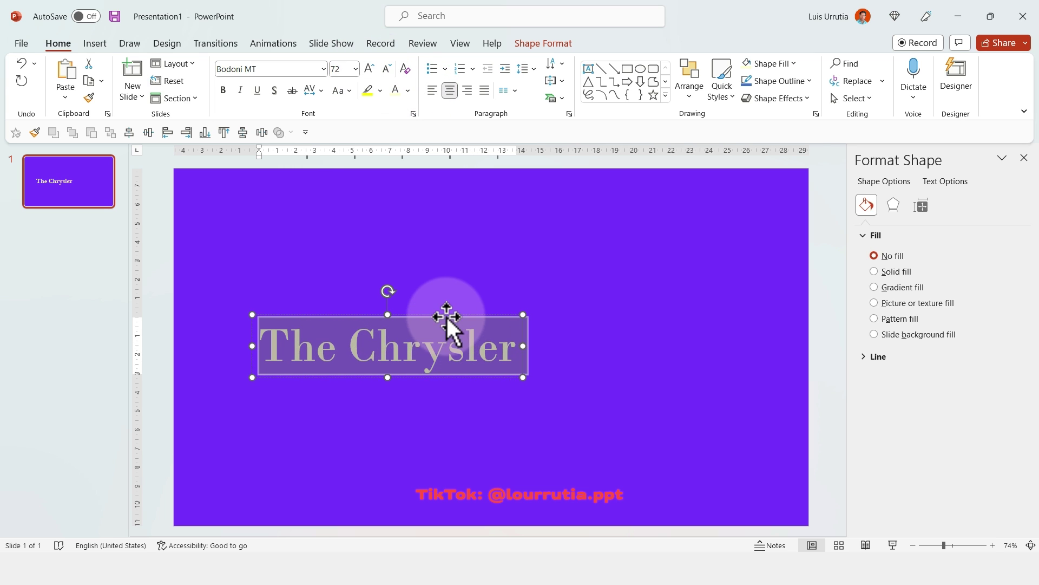
{"action": "left_click_drag", "start_coordinate": [447, 319], "coordinate": [551, 300]}
{"action": "left_click", "coordinate": [241, 90]}
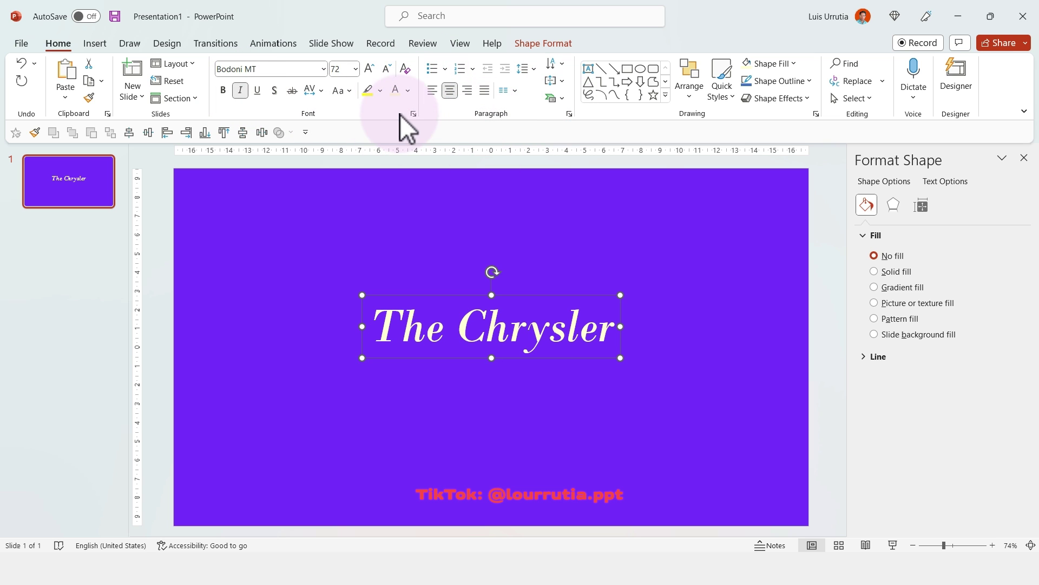
Step: Condense the character spacing of 'The Chrysler' by 6 pt
{"action": "left_click", "coordinate": [413, 113]}
{"action": "key", "text": "ctrl+Tab"}
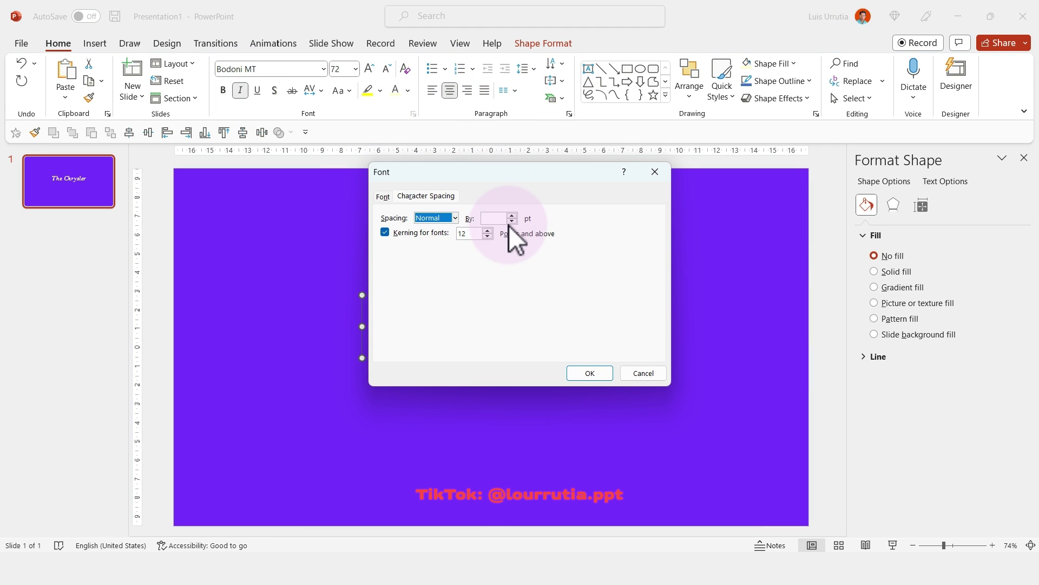
{"action": "left_click", "coordinate": [434, 218]}
{"action": "left_click", "coordinate": [444, 253]}
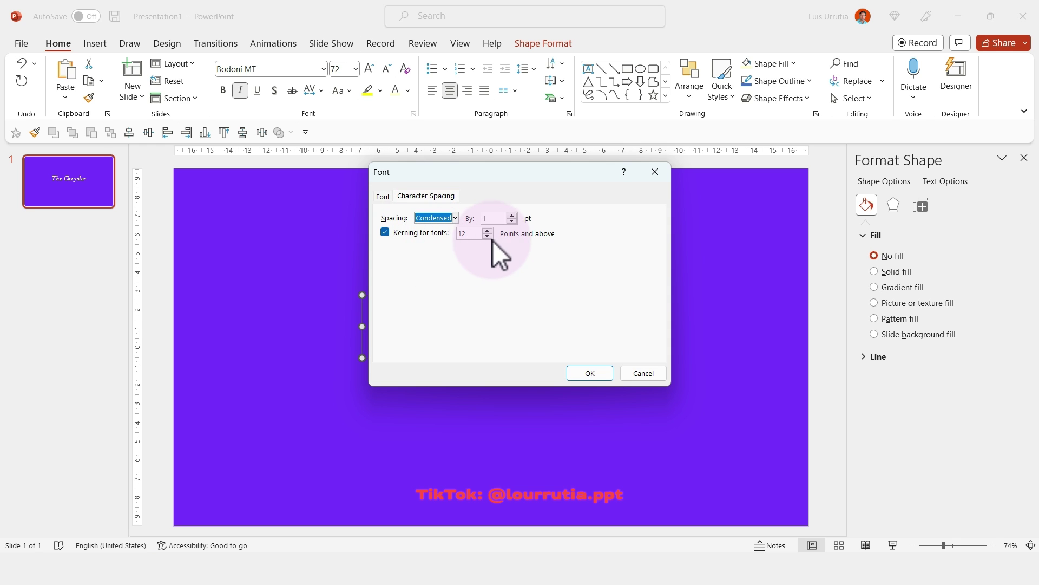
{"action": "double_click", "coordinate": [494, 217]}
{"action": "type", "text": "6"}
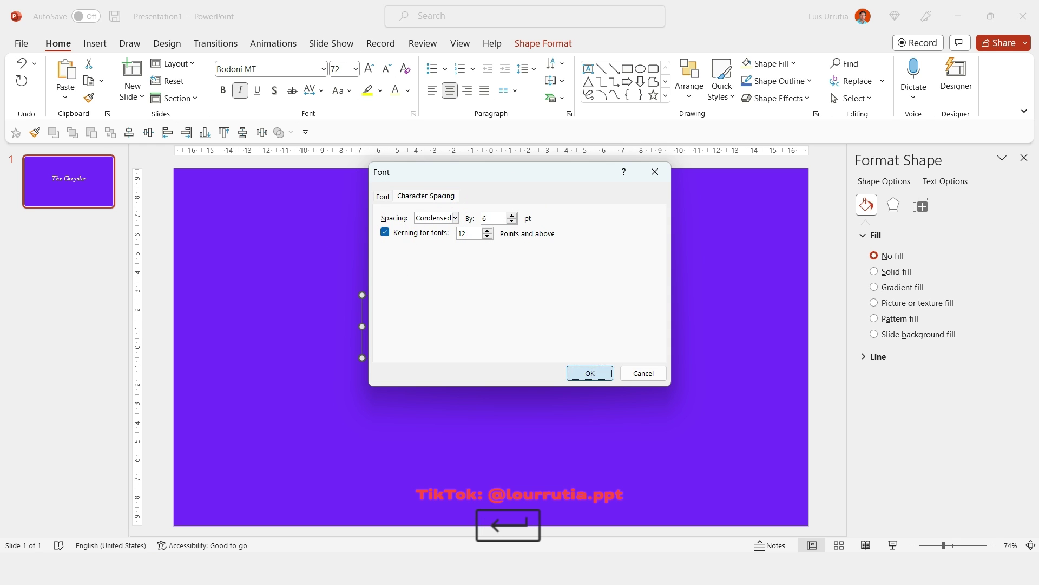
{"action": "key", "text": "Return"}
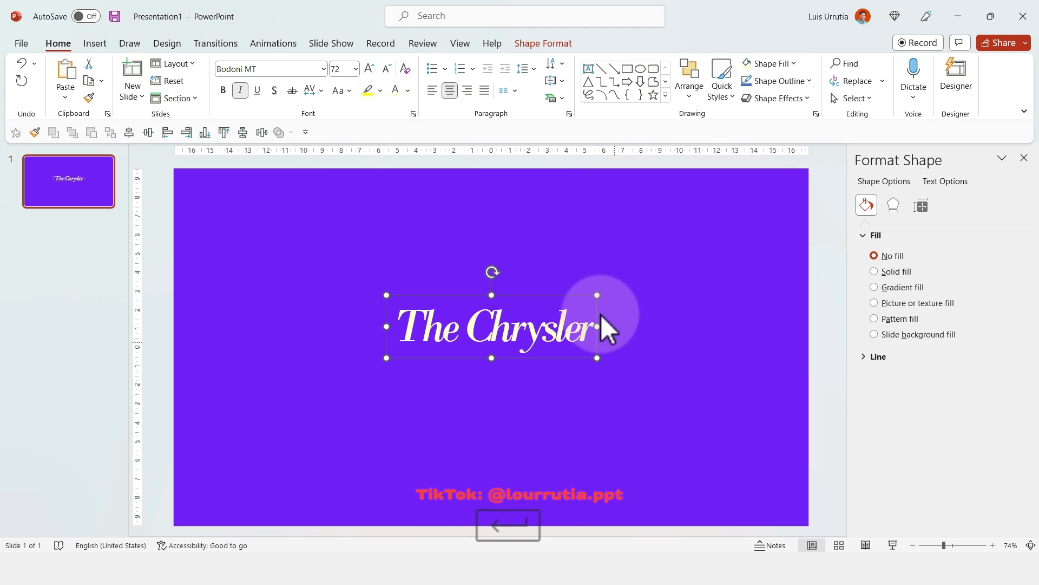
Step: Enlarge the title to 96 pt, raise it slightly, and reapply the 6 pt condensed spacing
{"action": "left_click", "coordinate": [373, 66]}
{"action": "left_click", "coordinate": [373, 66]}
{"action": "left_click", "coordinate": [372, 66]}
{"action": "left_click", "coordinate": [388, 68]}
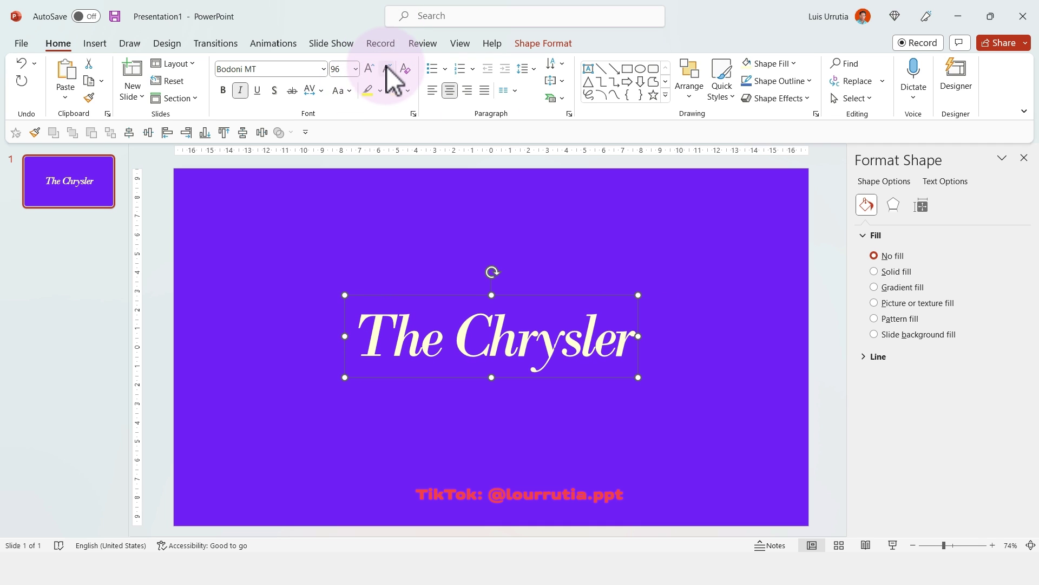
{"action": "left_click_drag", "start_coordinate": [605, 293], "coordinate": [609, 271]}
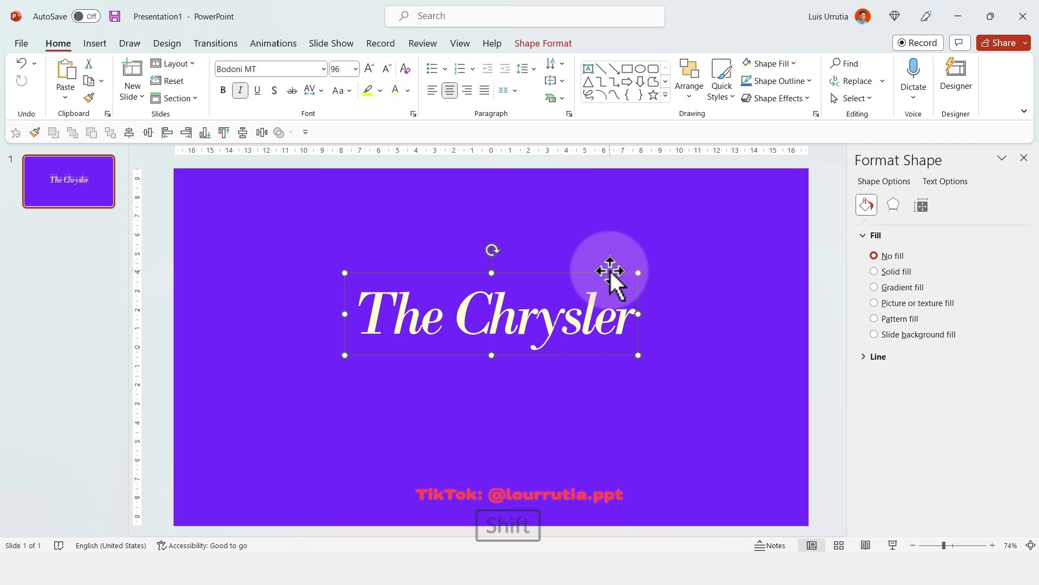
{"action": "left_click", "coordinate": [413, 114]}
{"action": "left_click", "coordinate": [439, 194]}
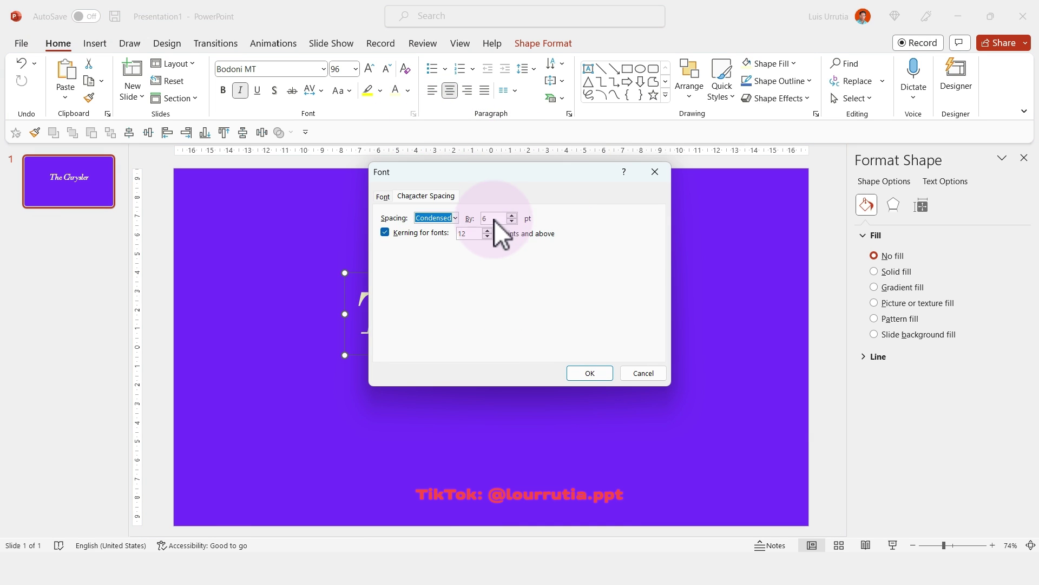
{"action": "key", "text": "Return"}
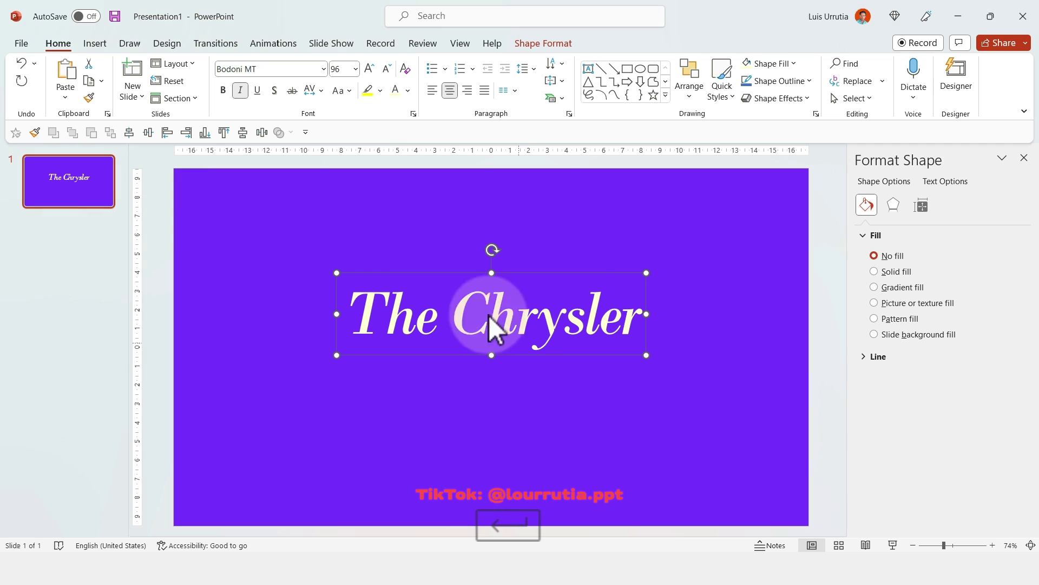
Step: Duplicate the title box below the original and change its text to 'BUILDING'
{"action": "left_click_drag", "start_coordinate": [539, 295], "coordinate": [536, 349]}
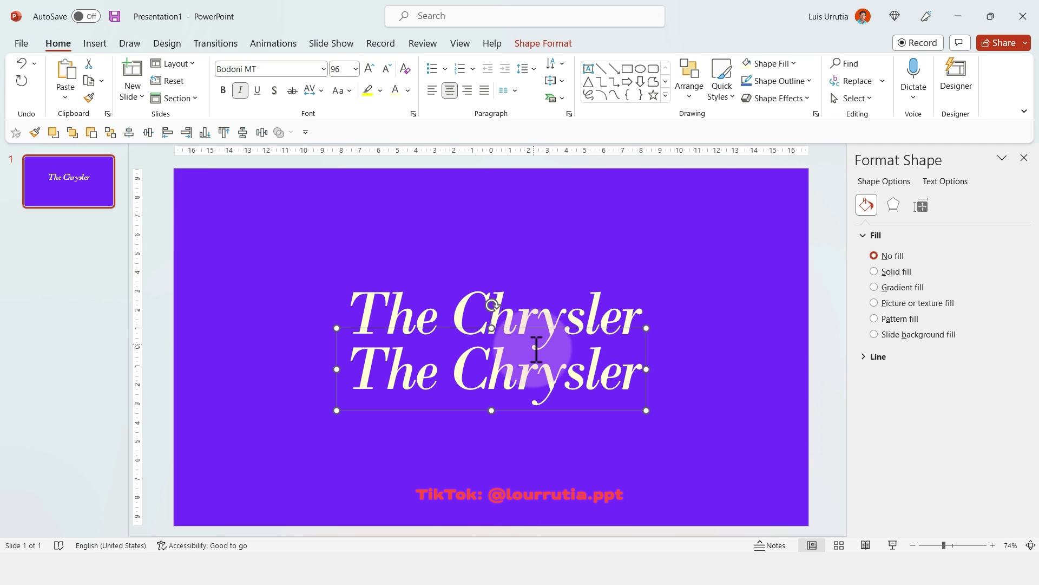
{"action": "triple_click", "coordinate": [534, 349]}
{"action": "key", "text": "Caps_Lock"}
{"action": "type", "text": "BUI"}
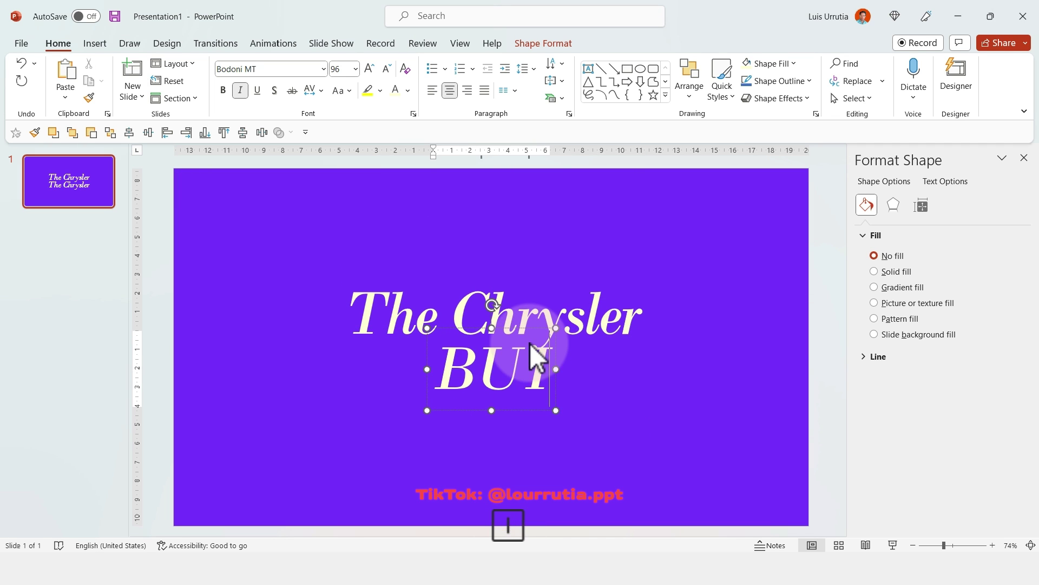
{"action": "type", "text": "LDING"}
Step: Make 'BUILDING' upright, not italic, at 96 pt
{"action": "key", "text": "ctrl+a"}
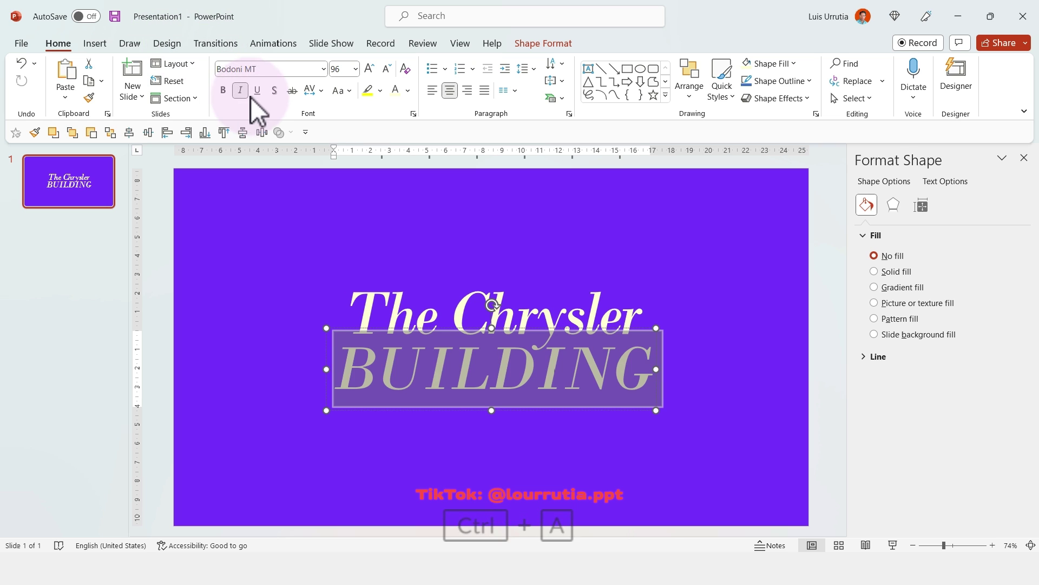
{"action": "left_click", "coordinate": [240, 90]}
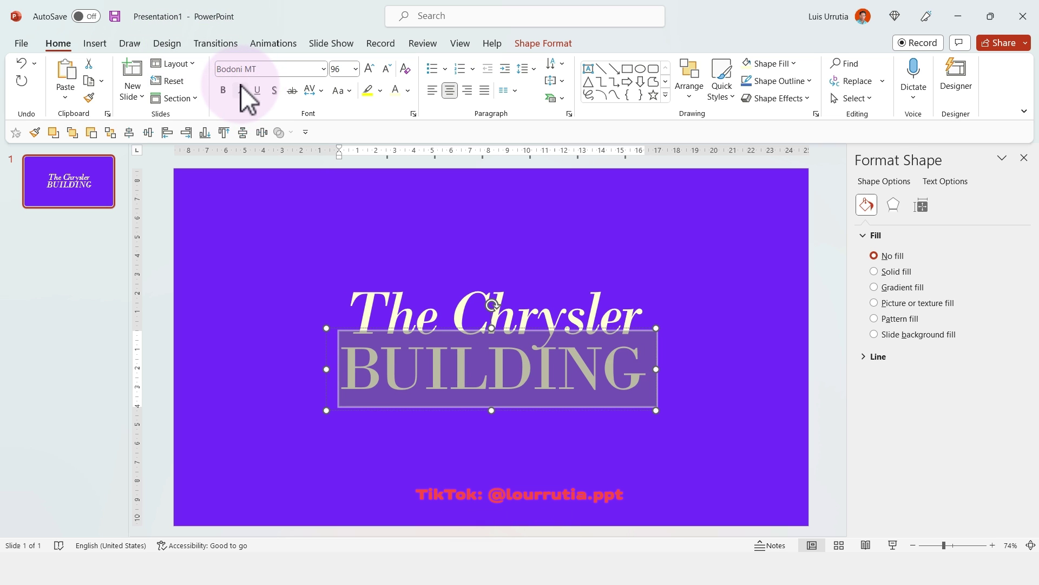
{"action": "left_click", "coordinate": [387, 69]}
{"action": "left_click", "coordinate": [687, 362]}
{"action": "double_click", "coordinate": [617, 373]}
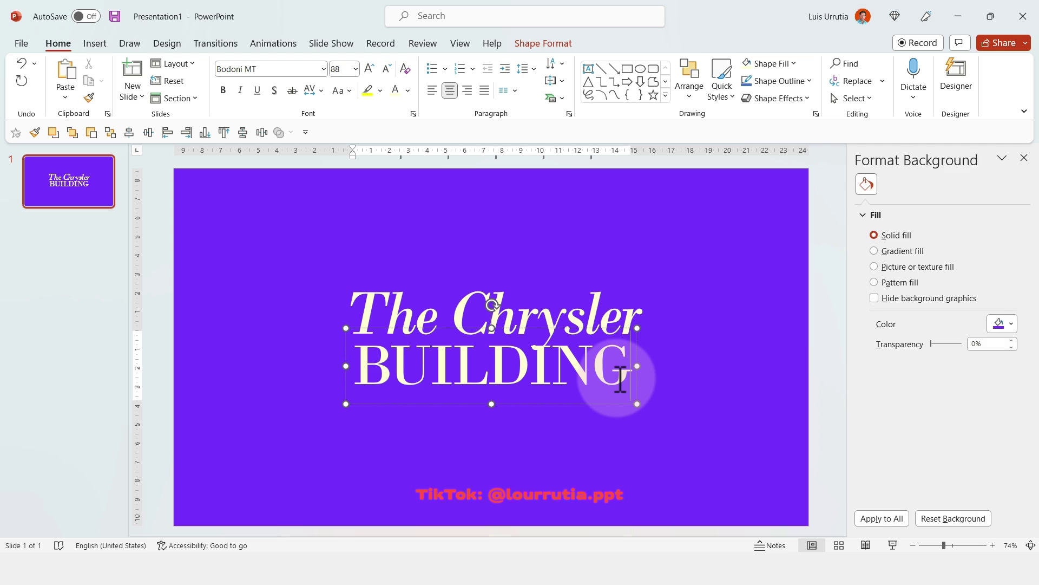
{"action": "left_click", "coordinate": [374, 69]}
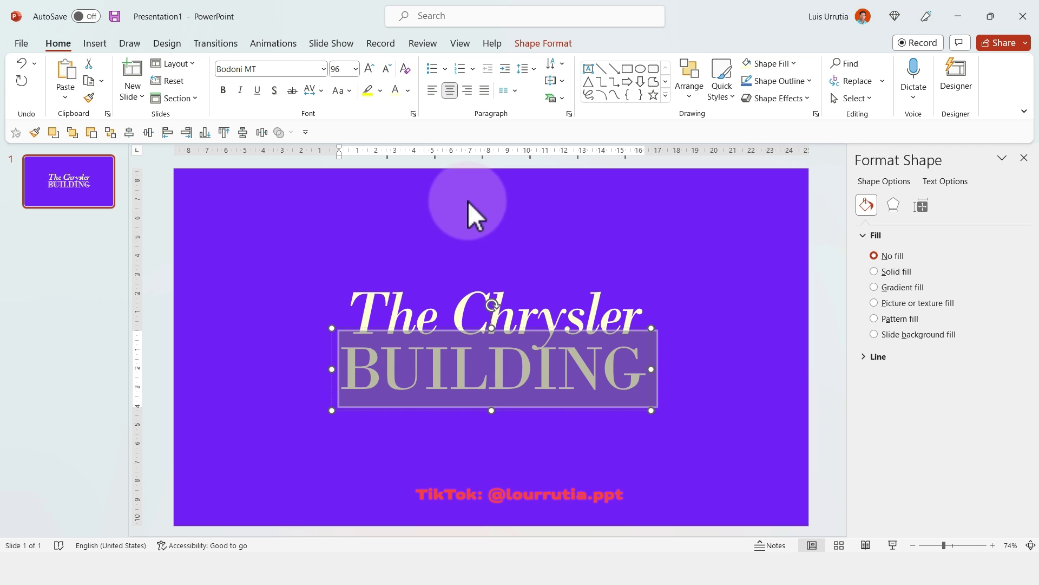
{"action": "left_click", "coordinate": [575, 414]}
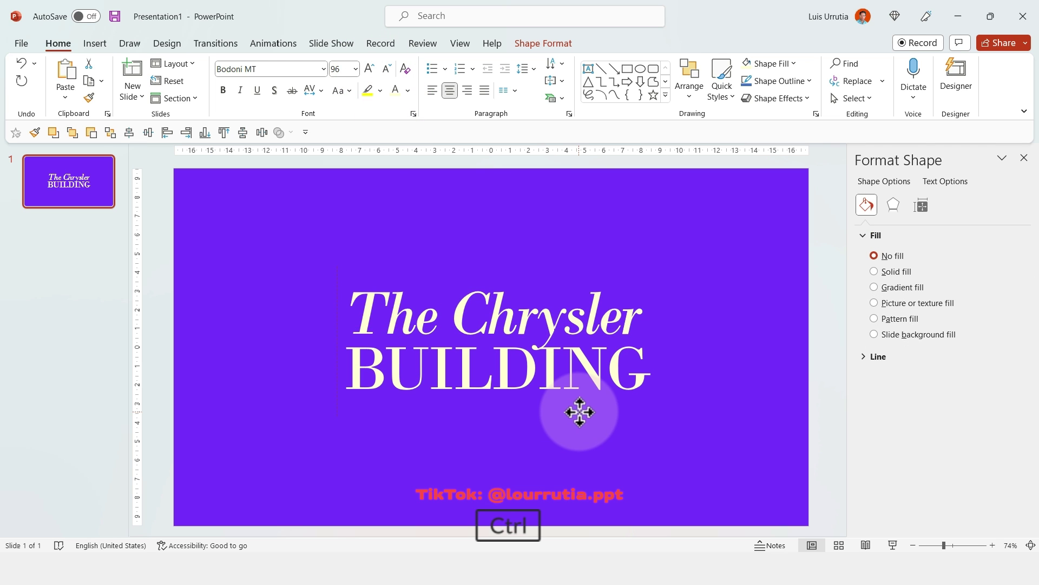
Step: Add a 48 pt 'NYC' line just above the title by copying the BUILDING box
{"action": "left_click_drag", "start_coordinate": [579, 412], "coordinate": [596, 283]}
{"action": "double_click", "coordinate": [592, 275]}
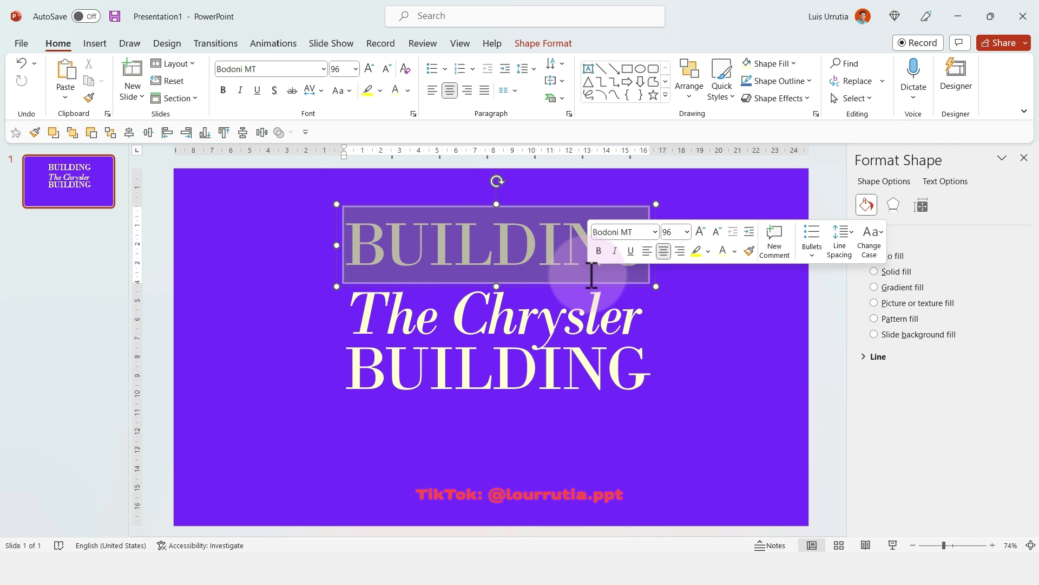
{"action": "type", "text": "NYC"}
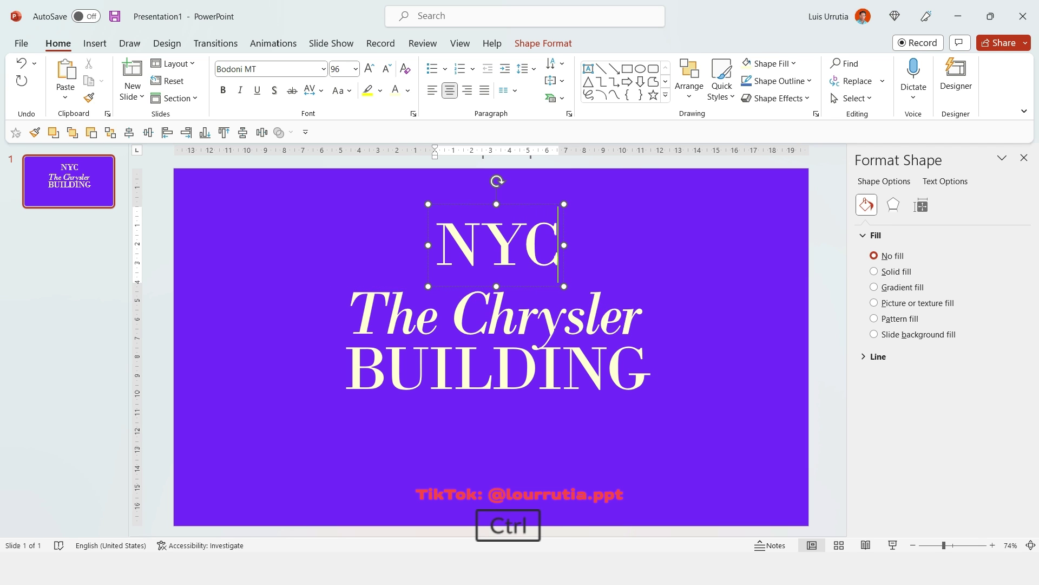
{"action": "key", "text": "ctrl+a"}
{"action": "left_click", "coordinate": [381, 73]}
{"action": "left_click", "coordinate": [381, 70]}
{"action": "left_click", "coordinate": [381, 71]}
{"action": "left_click", "coordinate": [381, 70]}
{"action": "left_click", "coordinate": [382, 71]}
{"action": "left_click", "coordinate": [381, 70]}
{"action": "left_click", "coordinate": [381, 70]}
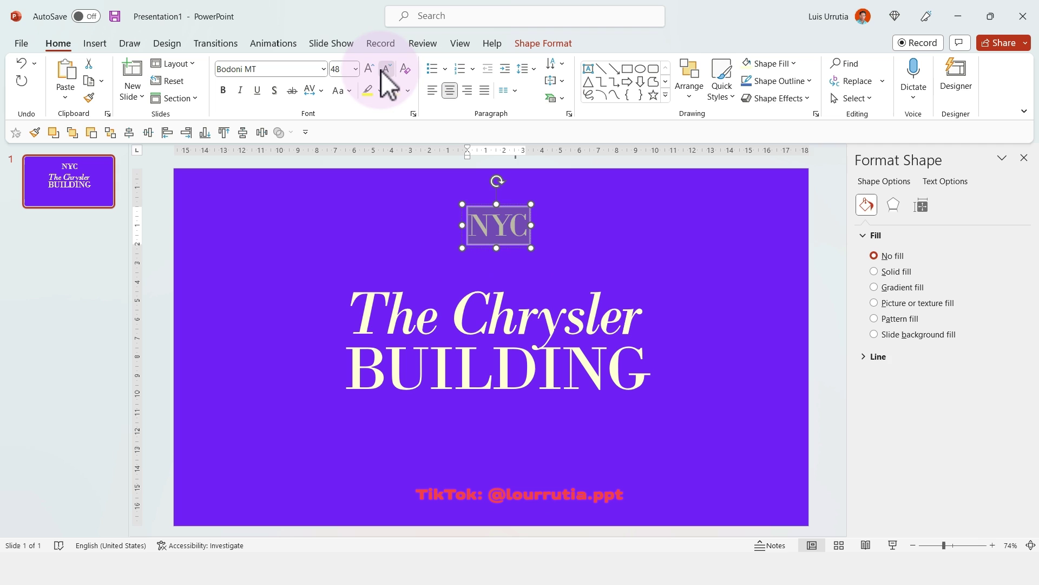
{"action": "left_click", "coordinate": [381, 70]}
{"action": "left_click_drag", "start_coordinate": [518, 242], "coordinate": [517, 283]}
Step: Enlarge 'The Chrysler' one size step and 'BUILDING' to 113 pt, recentring BUILDING beneath
{"action": "left_click", "coordinate": [613, 308]}
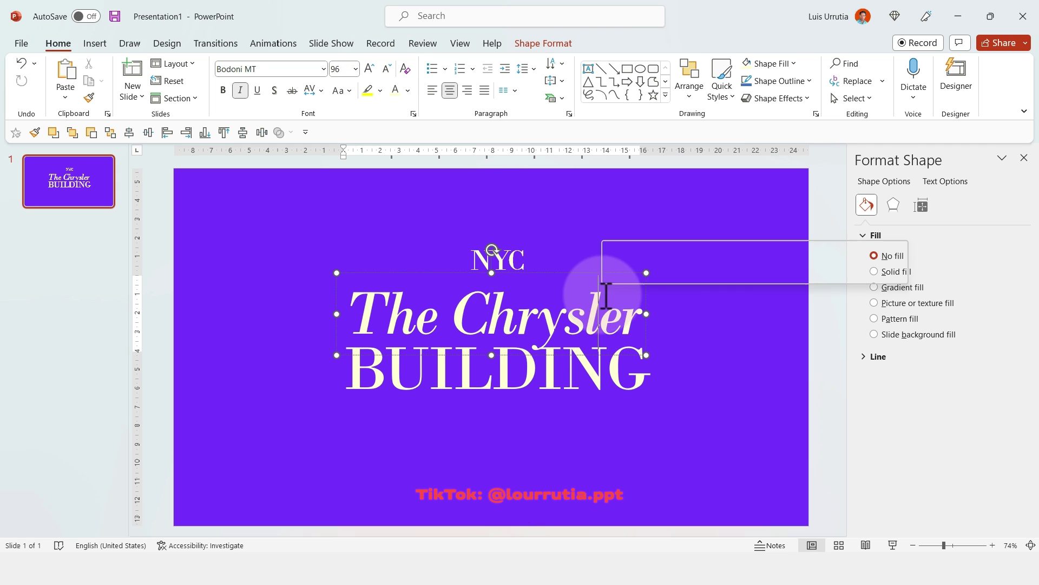
{"action": "key", "text": "ctrl+a"}
{"action": "left_click", "coordinate": [370, 70]}
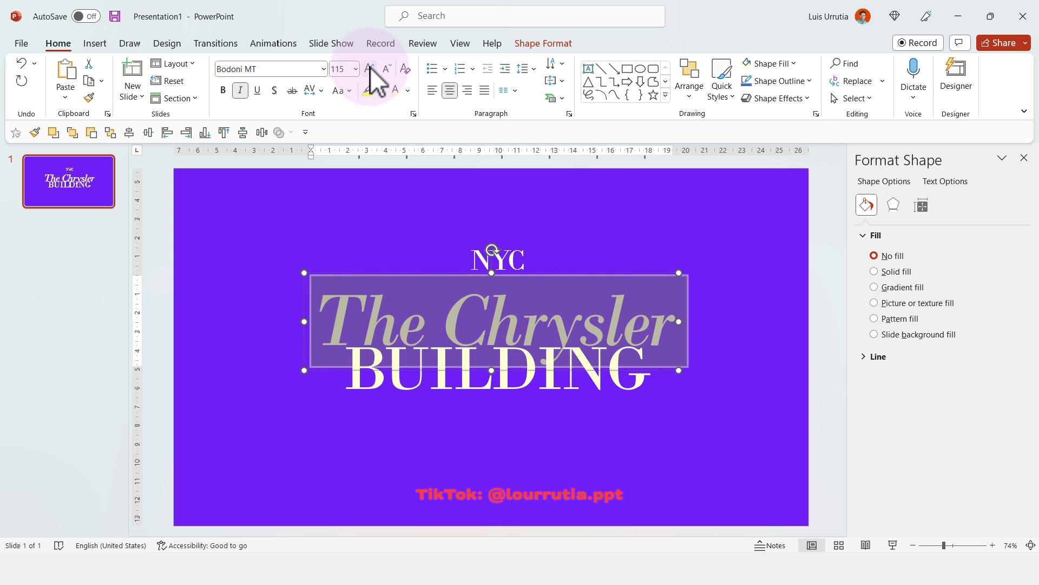
{"action": "double_click", "coordinate": [457, 375]}
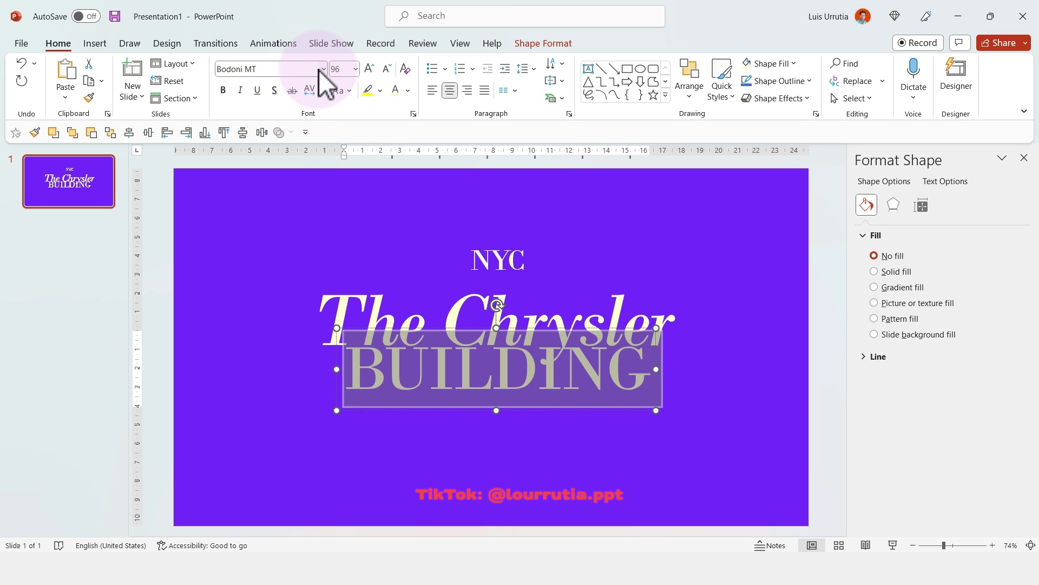
{"action": "left_click", "coordinate": [344, 70]}
{"action": "type", "text": "113"}
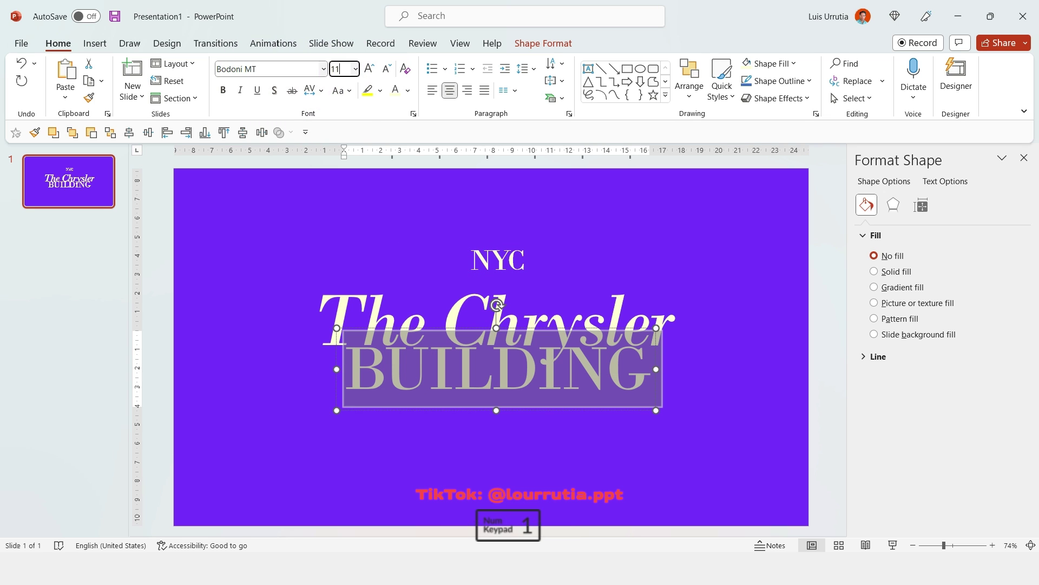
{"action": "key", "text": "Return"}
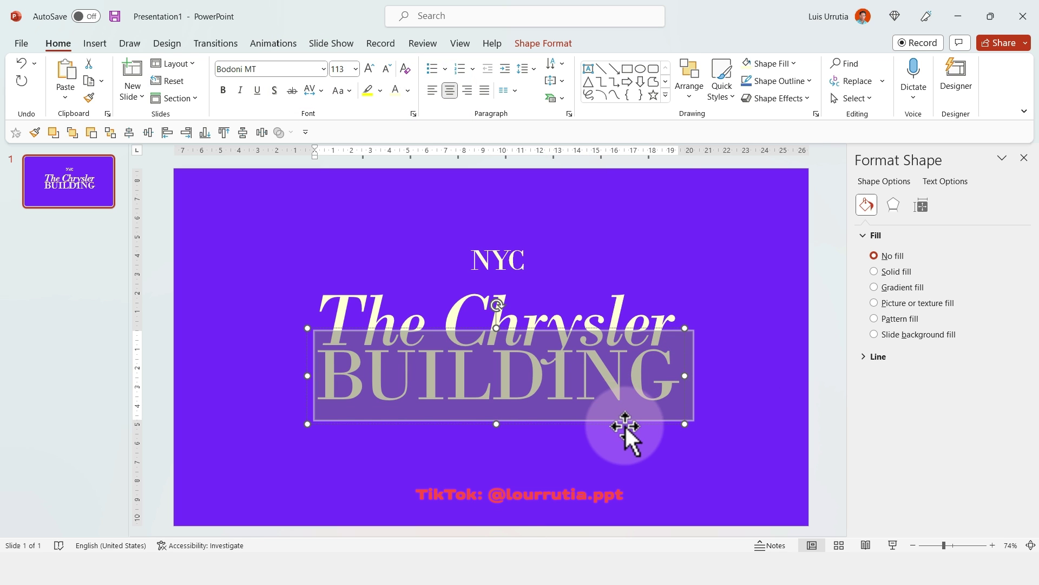
{"action": "left_click_drag", "start_coordinate": [626, 427], "coordinate": [627, 432]}
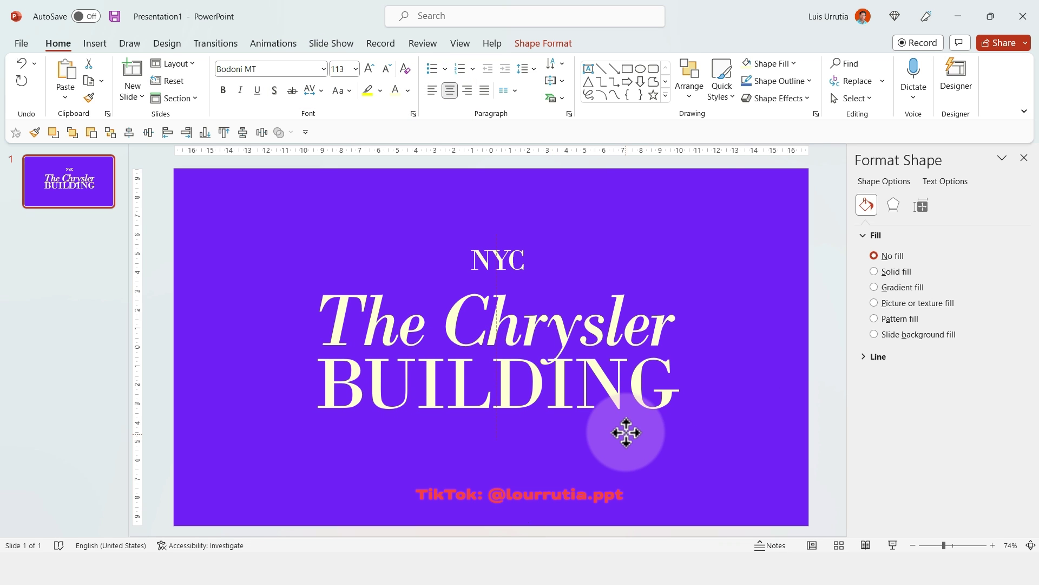
Step: Draw a cream 1.5 pt horizontal line left of NYC and copy it to the right
{"action": "left_click", "coordinate": [608, 272]}
{"action": "left_click", "coordinate": [601, 69]}
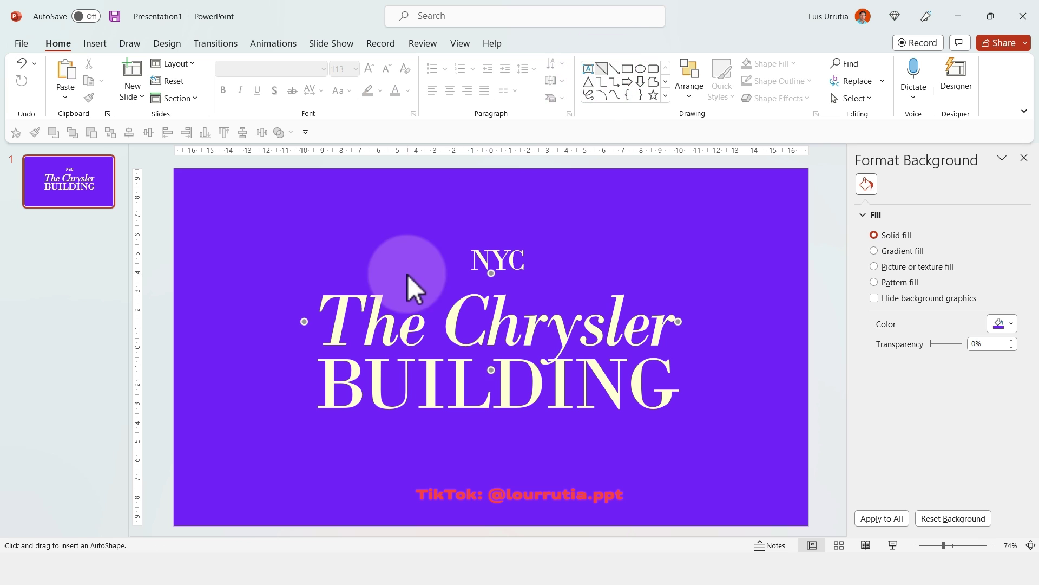
{"action": "left_click_drag", "start_coordinate": [453, 260], "coordinate": [323, 269]}
{"action": "left_click", "coordinate": [397, 81]}
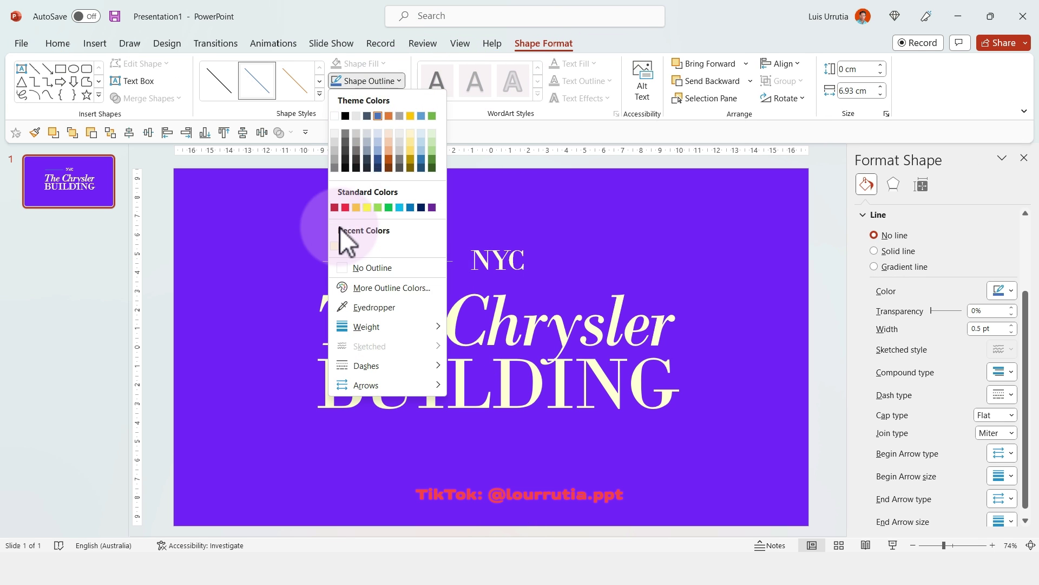
{"action": "left_click", "coordinate": [334, 246]}
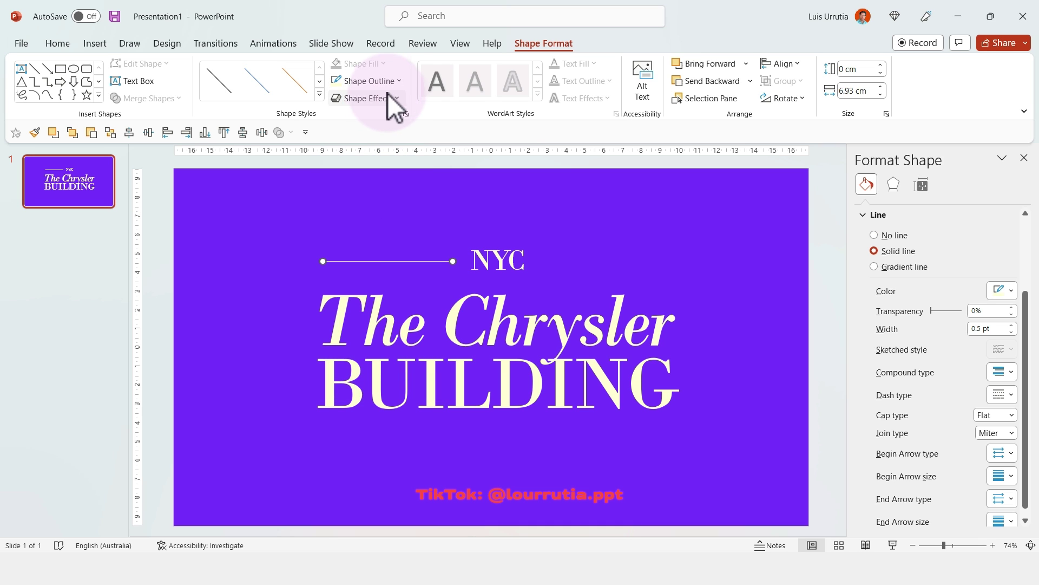
{"action": "left_click", "coordinate": [398, 81]}
{"action": "mouse_move", "coordinate": [427, 326]}
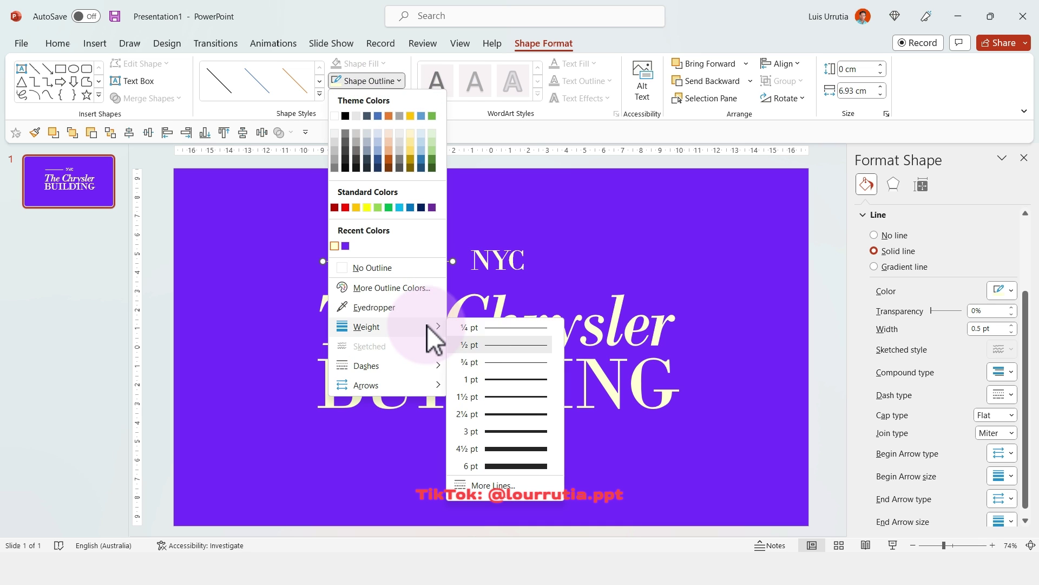
{"action": "left_click", "coordinate": [540, 399]}
{"action": "left_click_drag", "start_coordinate": [414, 261], "coordinate": [634, 271]}
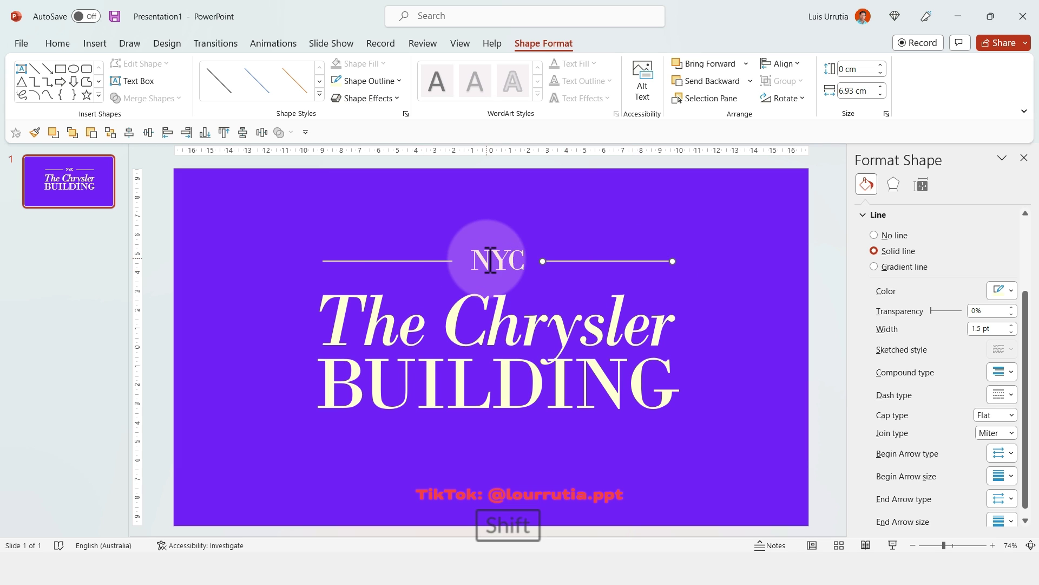
Step: Group the NYC lines and title objects and centre them horizontally and vertically on slide 1
{"action": "left_click_drag", "start_coordinate": [701, 232], "coordinate": [294, 285]}
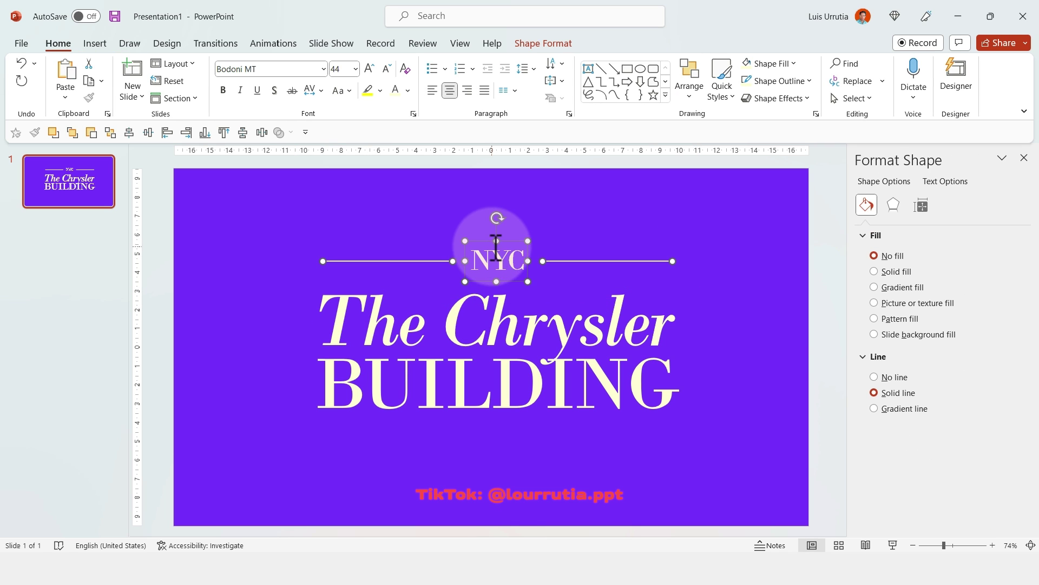
{"action": "left_click", "coordinate": [504, 252], "text": "shift"}
{"action": "left_click", "coordinate": [713, 234]}
{"action": "left_click_drag", "start_coordinate": [736, 218], "coordinate": [262, 453]}
{"action": "left_click", "coordinate": [605, 270], "text": "shift"}
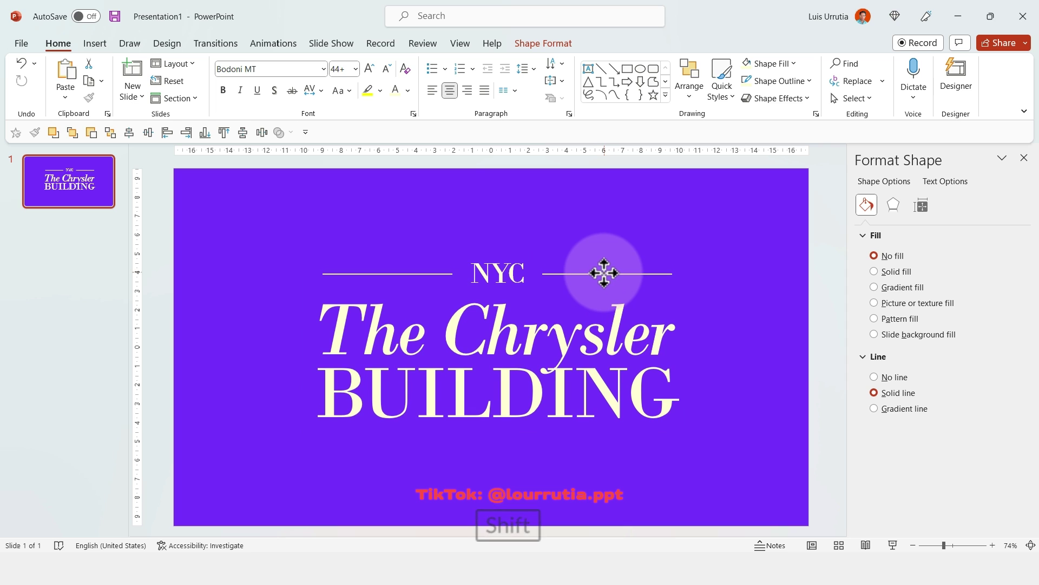
{"action": "left_click_drag", "start_coordinate": [604, 273], "coordinate": [607, 269]}
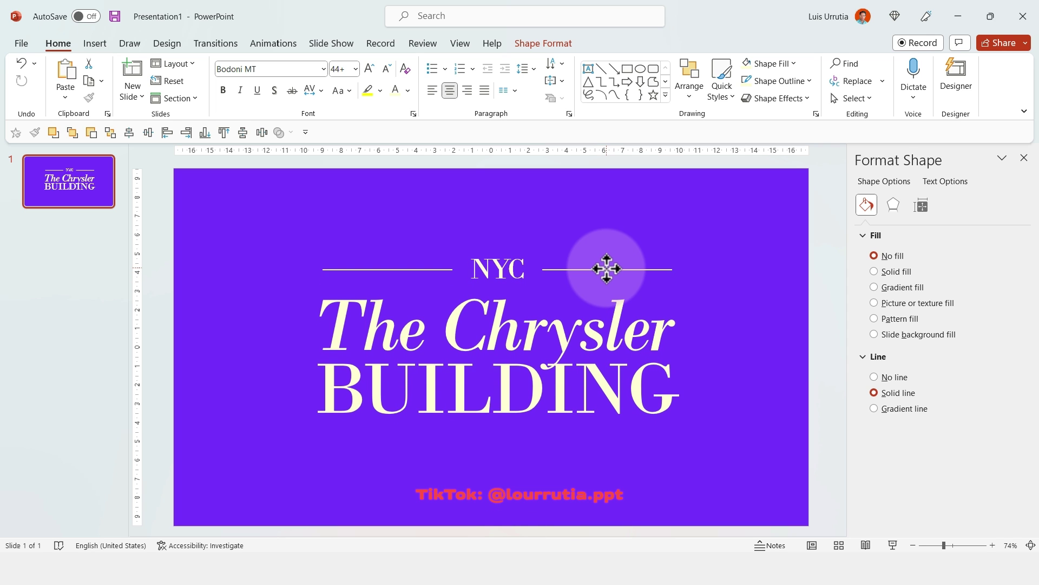
{"action": "key", "text": "ctrl+g"}
{"action": "left_click", "coordinate": [544, 42]}
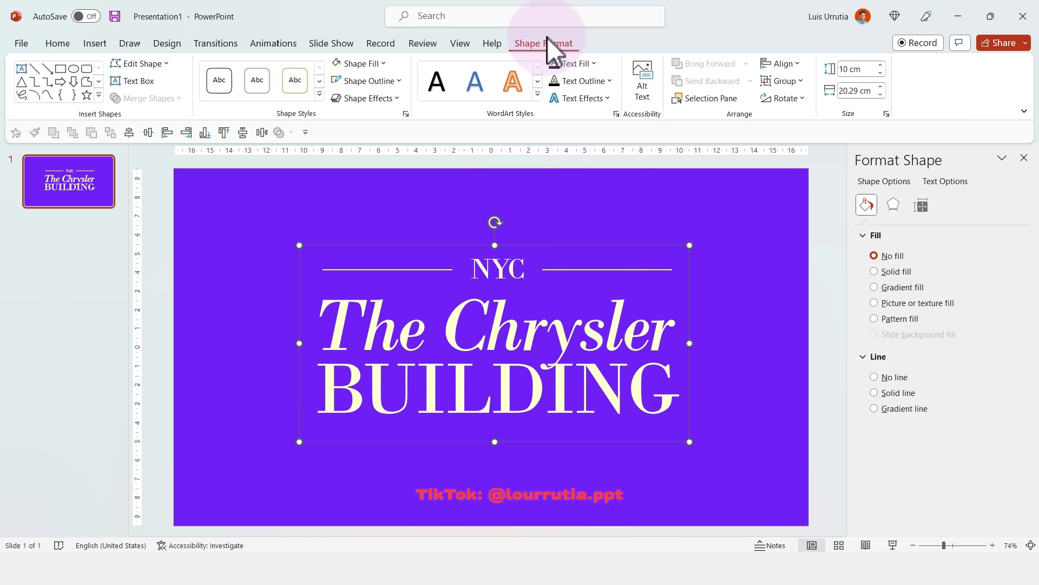
{"action": "left_click", "coordinate": [797, 63]}
{"action": "left_click", "coordinate": [804, 99]}
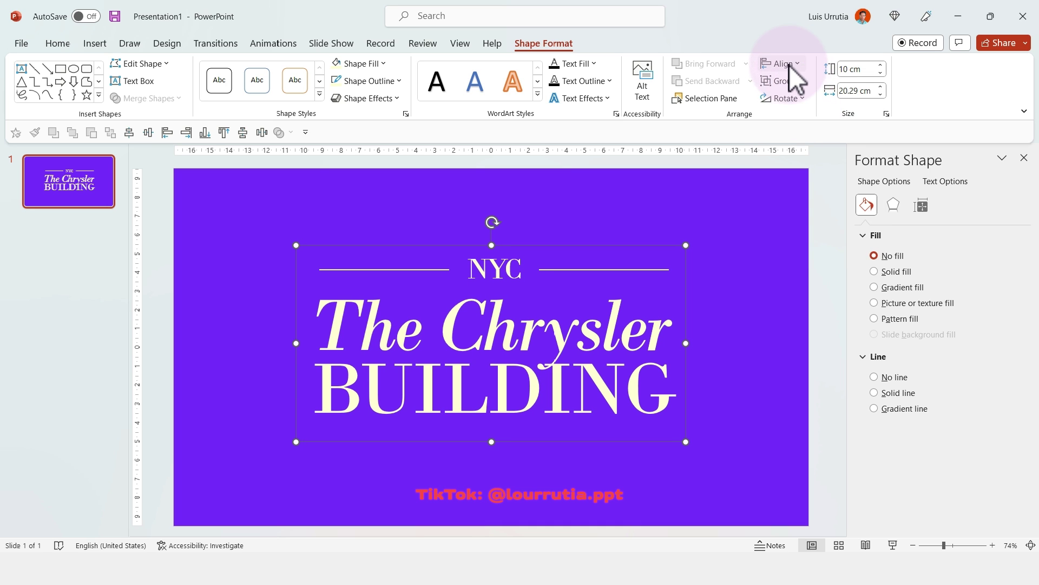
{"action": "left_click", "coordinate": [789, 65]}
{"action": "left_click", "coordinate": [805, 161]}
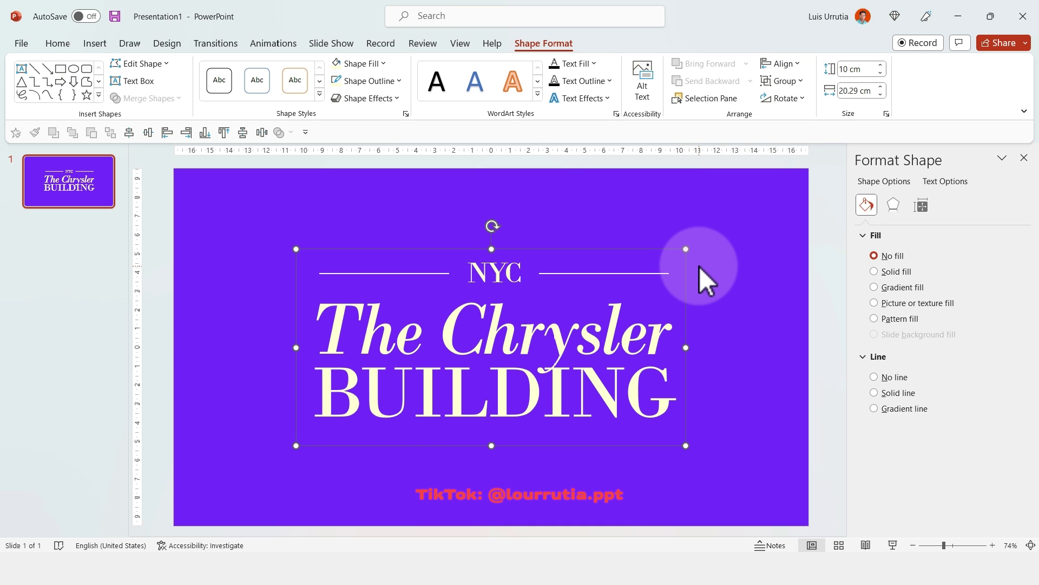
Step: Ungroup the title, duplicate slide 1 as slide 2, and clear slide 2's content
{"action": "key", "text": "ctrl+shift+g"}
{"action": "key", "text": "ctrl+d"}
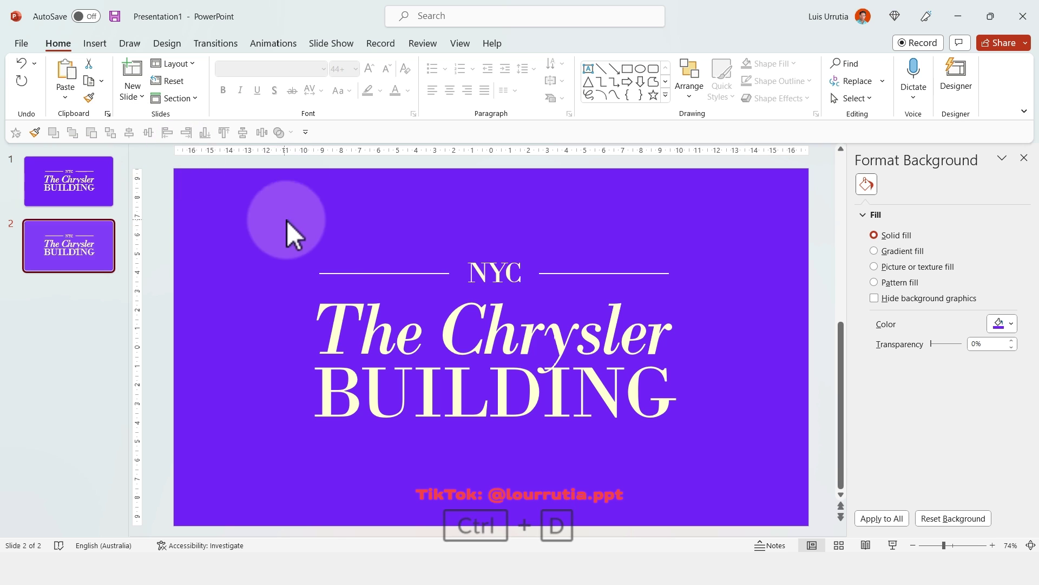
{"action": "left_click", "coordinate": [738, 460]}
{"action": "key", "text": "Delete"}
{"action": "left_click", "coordinate": [449, 307]}
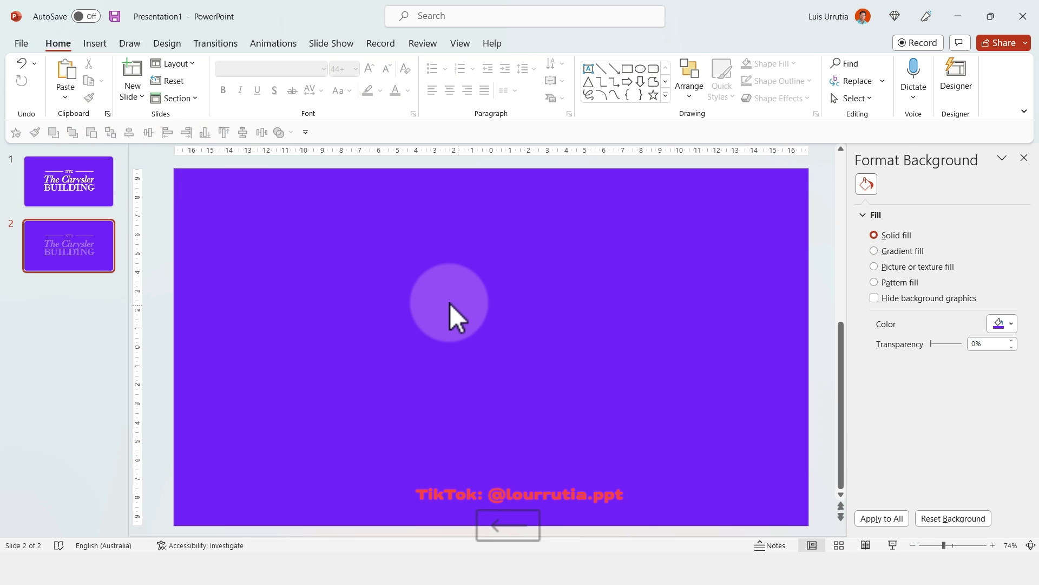
Step: Search images for 'CHRYSLER BUILDING PNG' and filter the results to large images
{"action": "left_click", "coordinate": [573, 548]}
{"action": "left_click", "coordinate": [369, 44]}
{"action": "type", "text": "CH"}
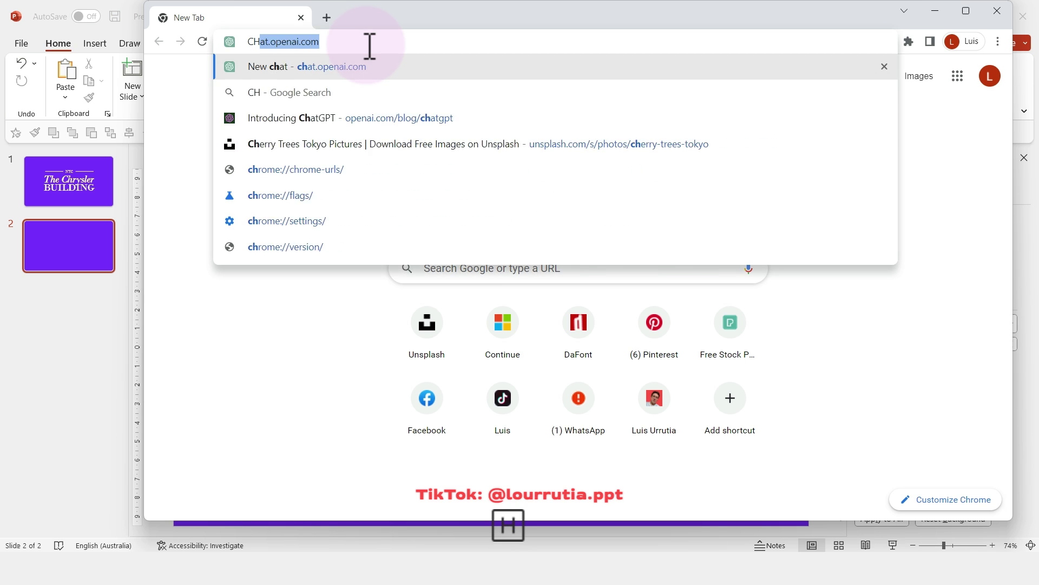
{"action": "type", "text": "RYSLER BUI"}
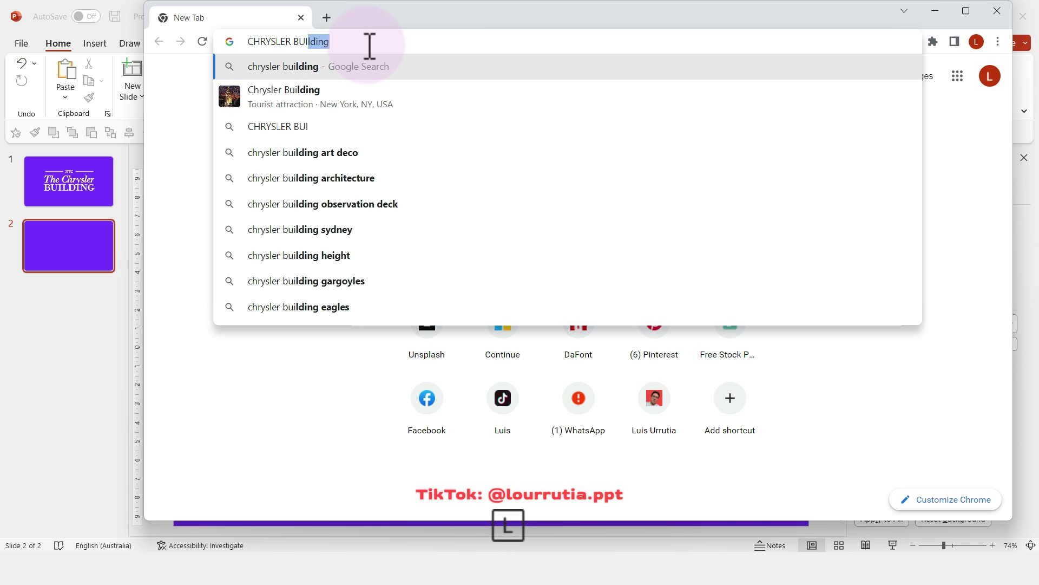
{"action": "type", "text": "LDING PNG"}
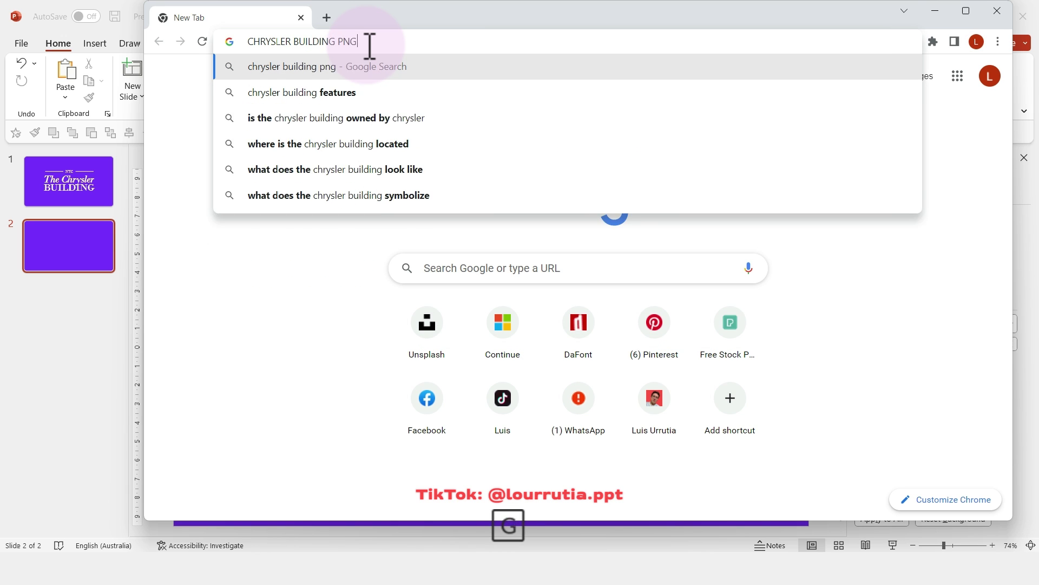
{"action": "key", "text": "Return"}
{"action": "left_click", "coordinate": [290, 133]}
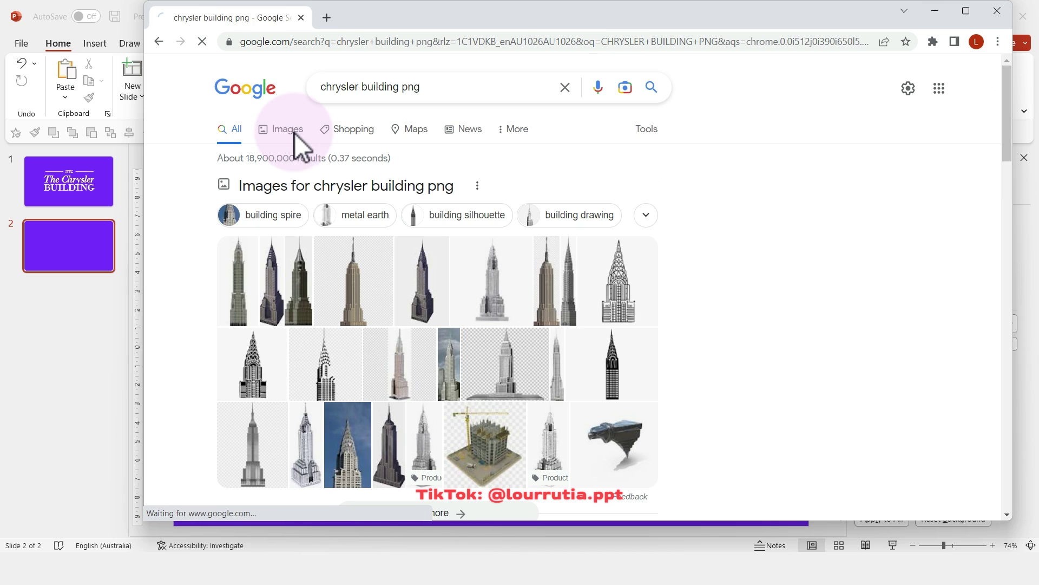
{"action": "left_click", "coordinate": [575, 135]}
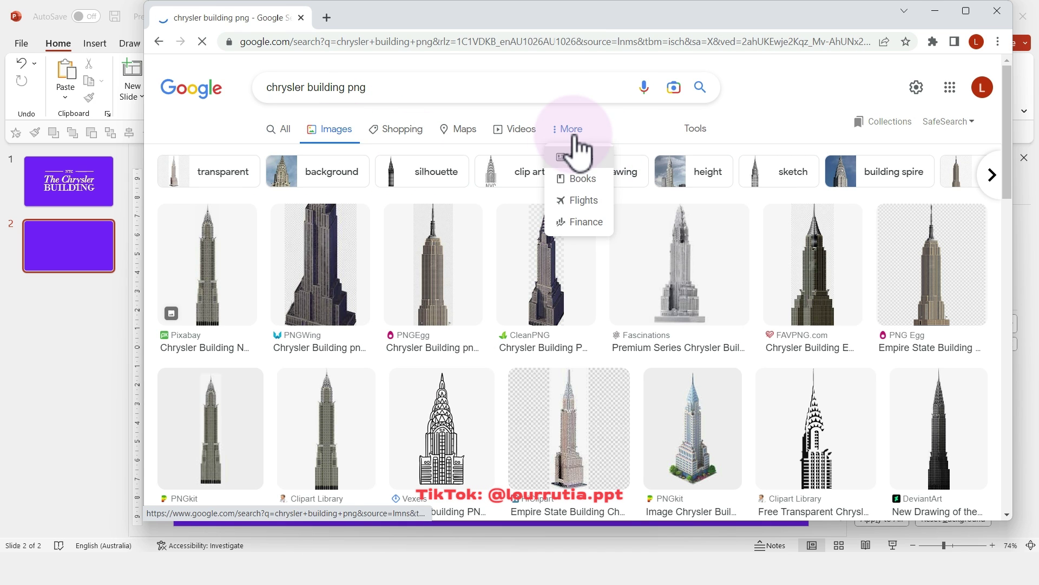
{"action": "left_click", "coordinate": [681, 130]}
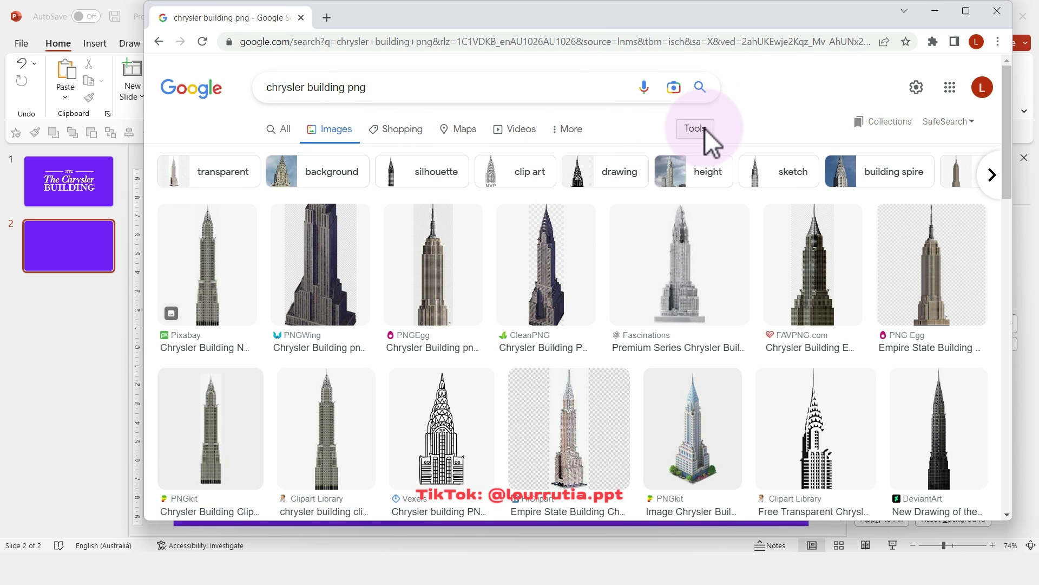
{"action": "left_click", "coordinate": [271, 154]}
{"action": "left_click", "coordinate": [273, 201]}
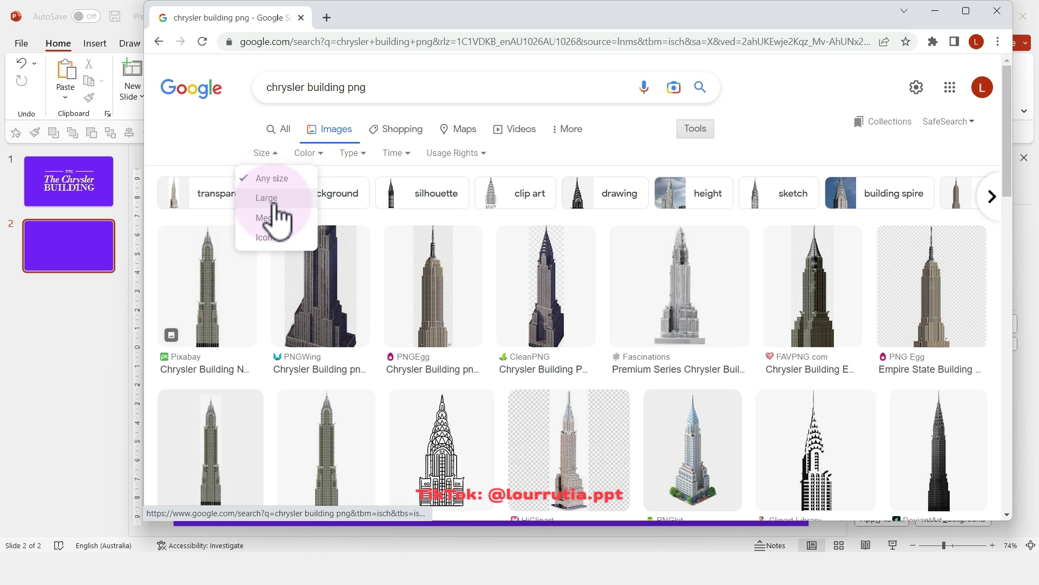
Step: Open a Chrysler Building image on its seekpng page and copy the full image
{"action": "left_click", "coordinate": [963, 295]}
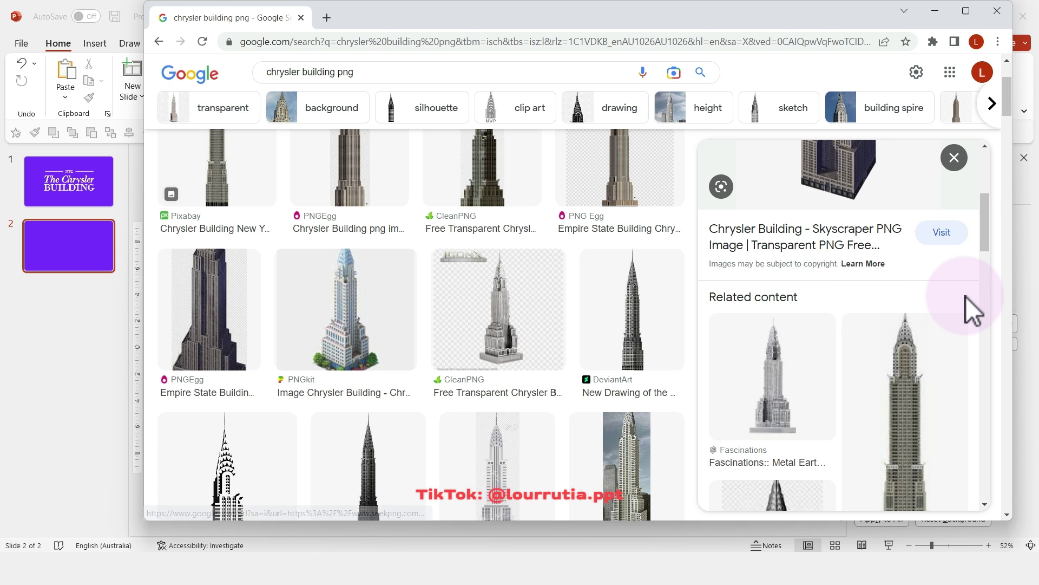
{"action": "left_click", "coordinate": [857, 330]}
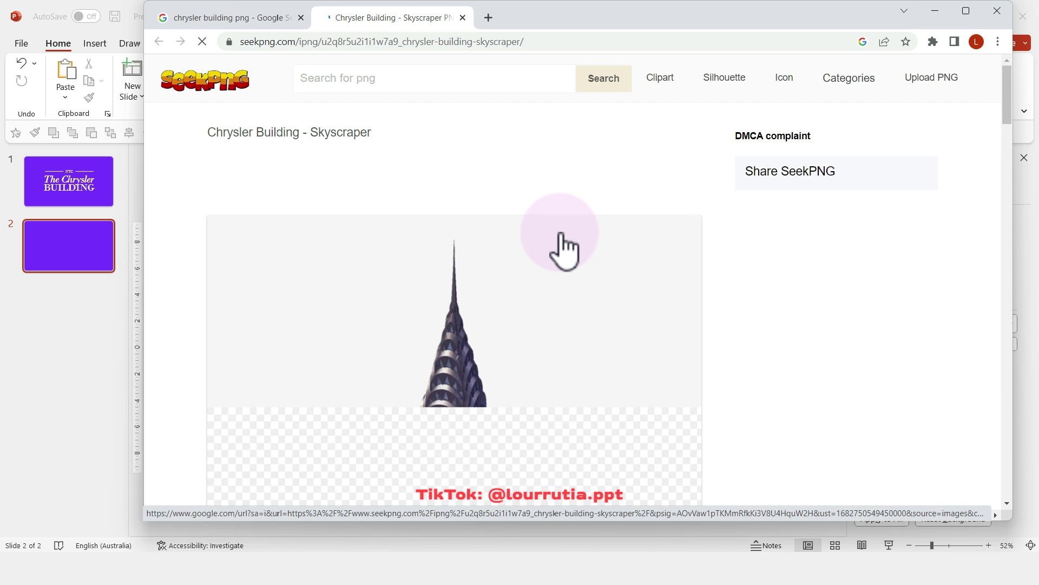
{"action": "scroll", "coordinate": [697, 277], "scroll_direction": "down", "scroll_amount": 3}
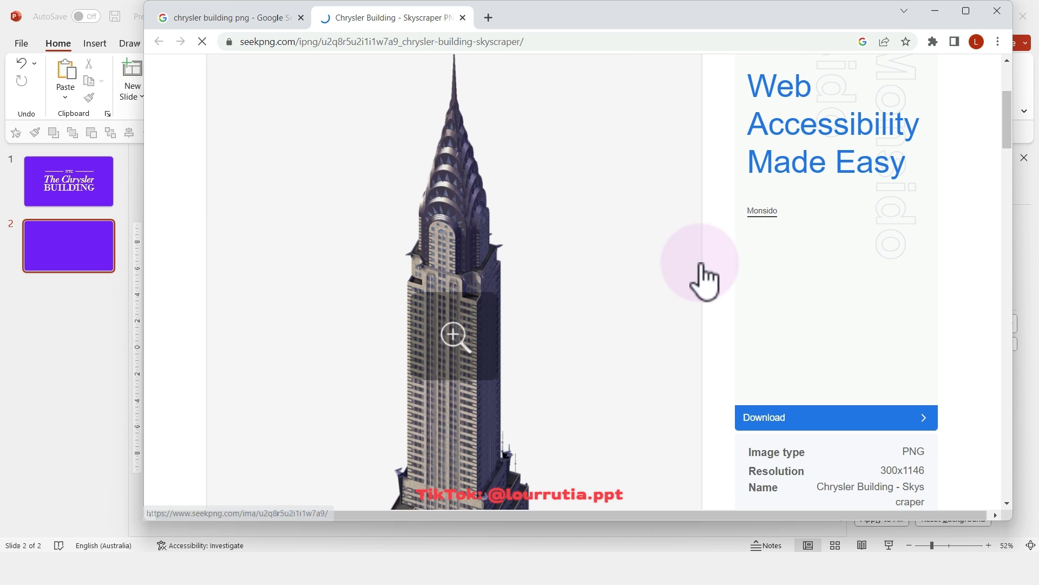
{"action": "left_click", "coordinate": [461, 353]}
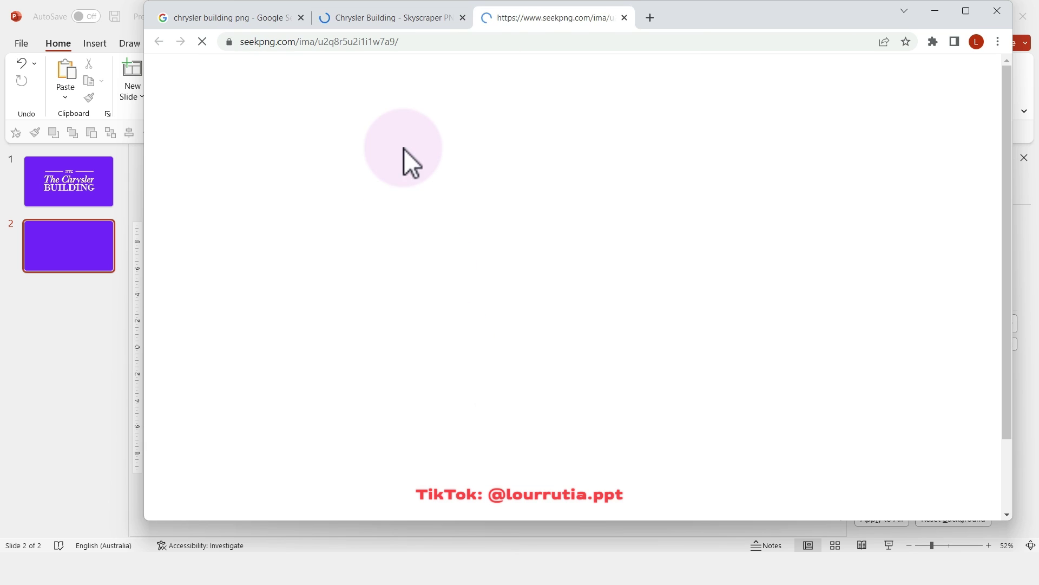
{"action": "scroll", "coordinate": [775, 191], "scroll_direction": "down", "scroll_amount": 3}
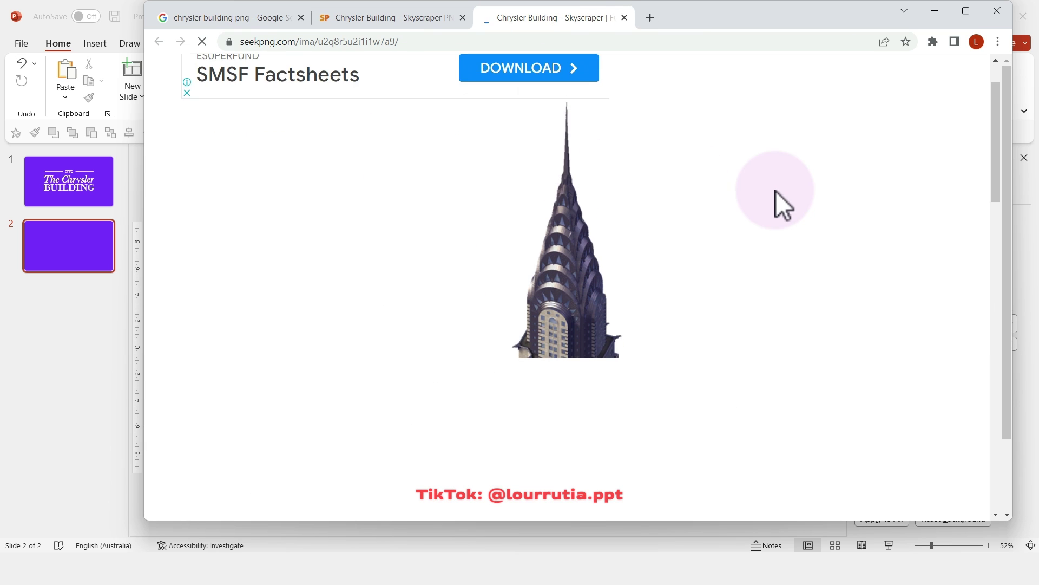
{"action": "scroll", "coordinate": [776, 196], "scroll_direction": "down", "scroll_amount": 3}
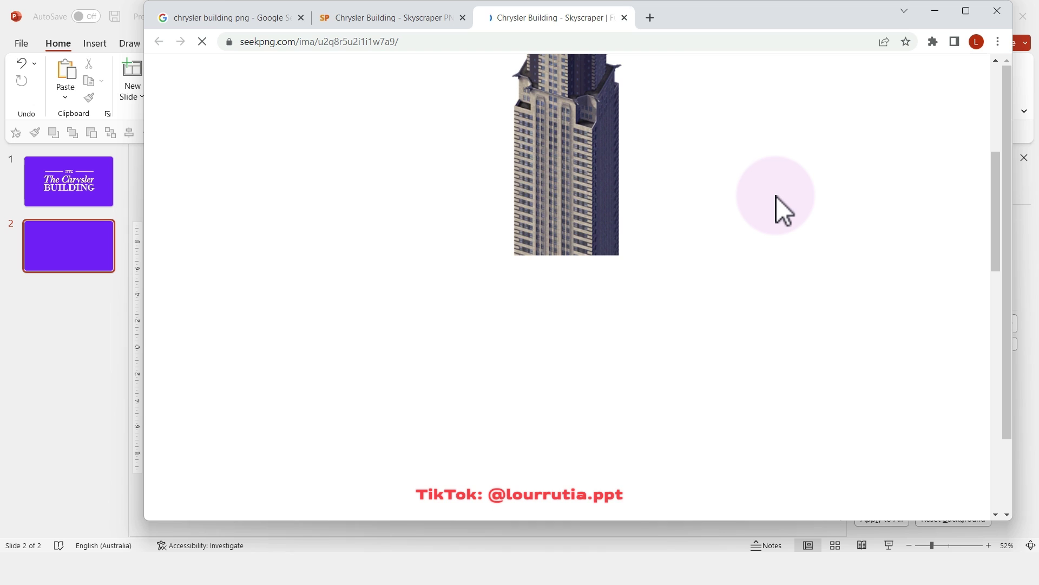
{"action": "scroll", "coordinate": [777, 196], "scroll_direction": "down", "scroll_amount": 3}
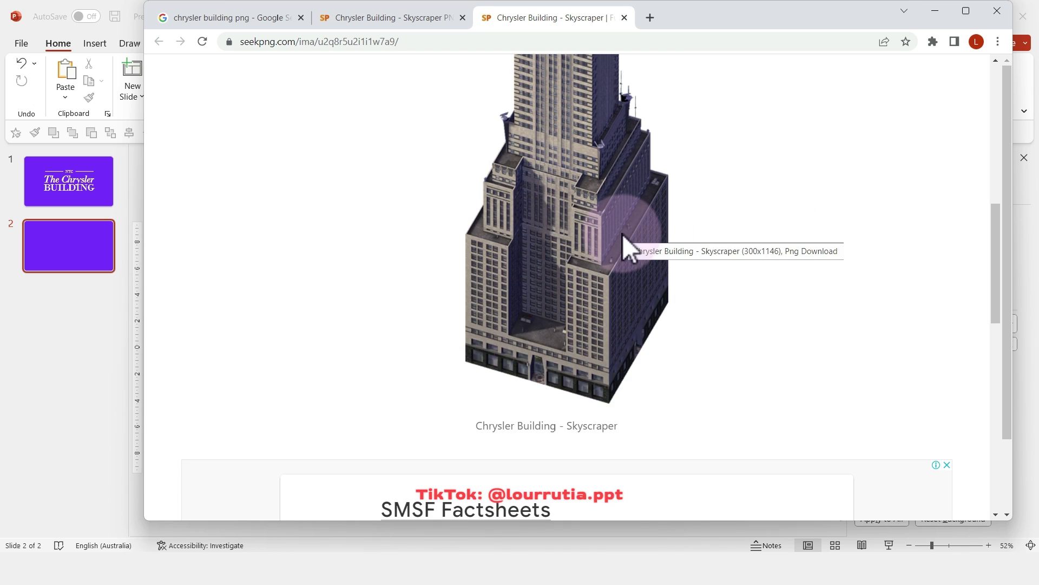
{"action": "right_click", "coordinate": [623, 234]}
{"action": "left_click", "coordinate": [658, 279]}
{"action": "left_click", "coordinate": [105, 253]}
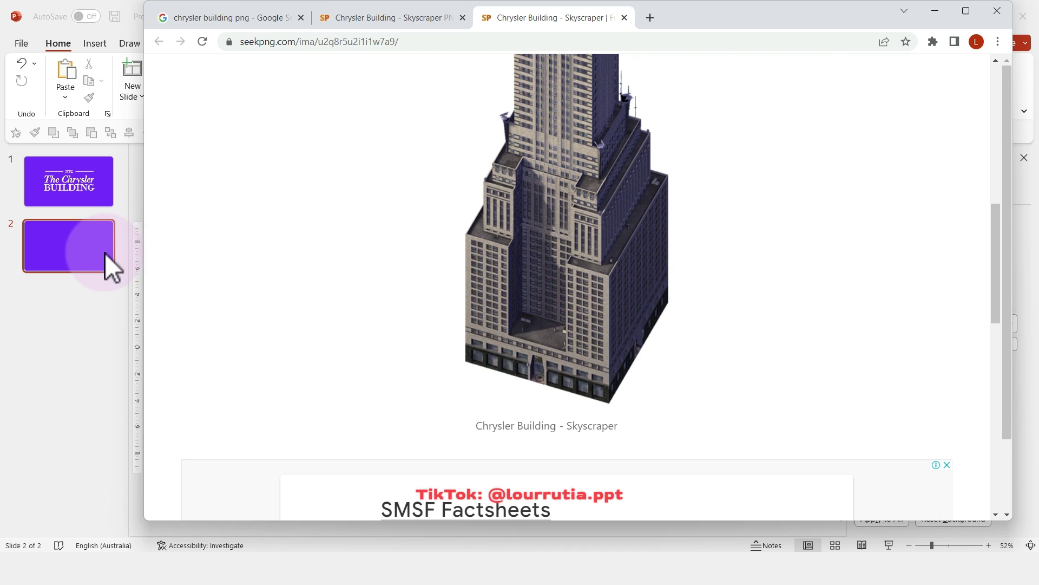
Step: Paste the building image onto slide 2, close Designer, and resize and move it upward
{"action": "key", "text": "ctrl+v"}
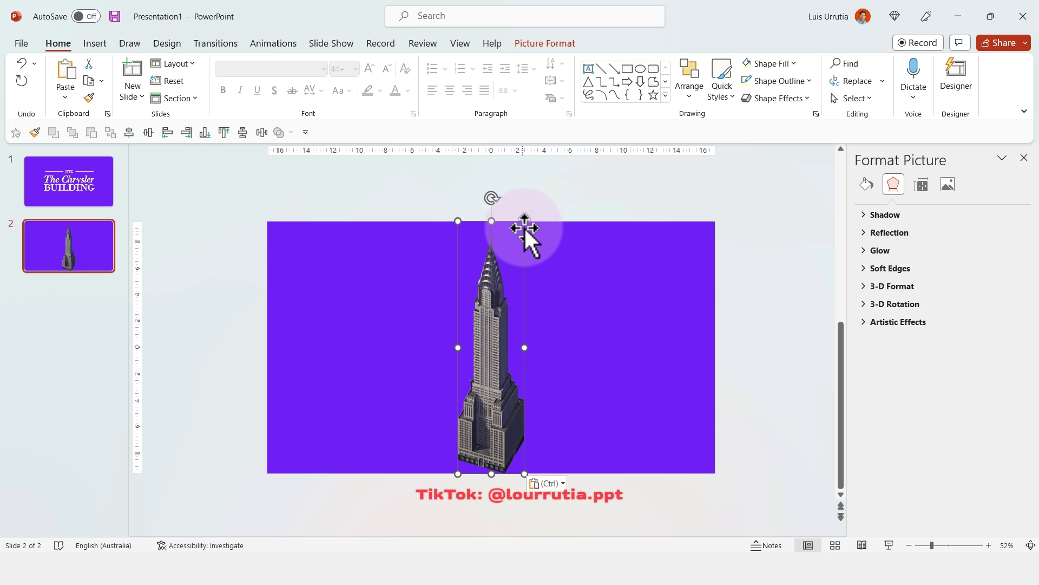
{"action": "left_click", "coordinate": [878, 180]}
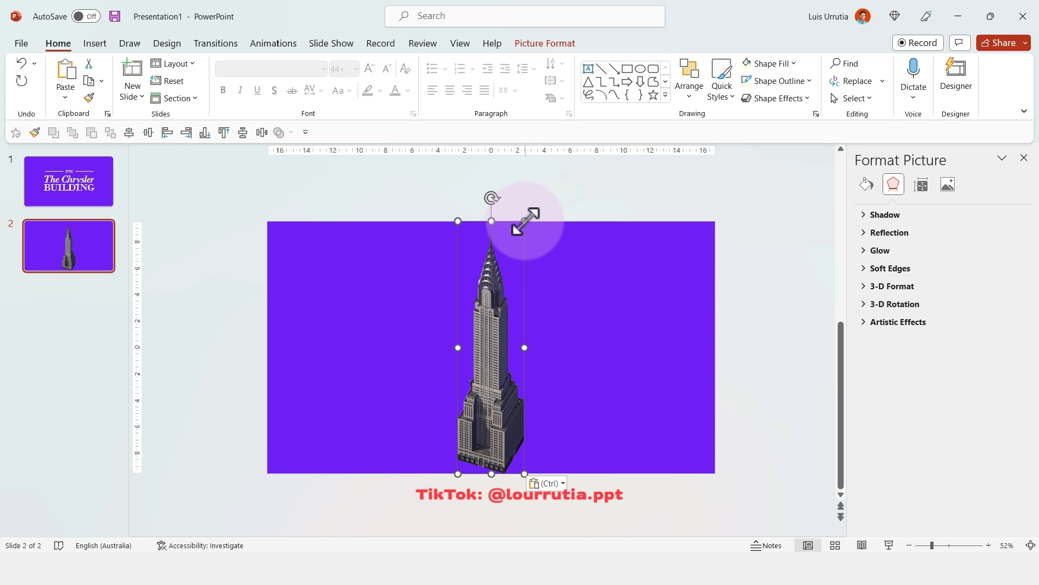
{"action": "left_click_drag", "start_coordinate": [524, 220], "coordinate": [636, 162]}
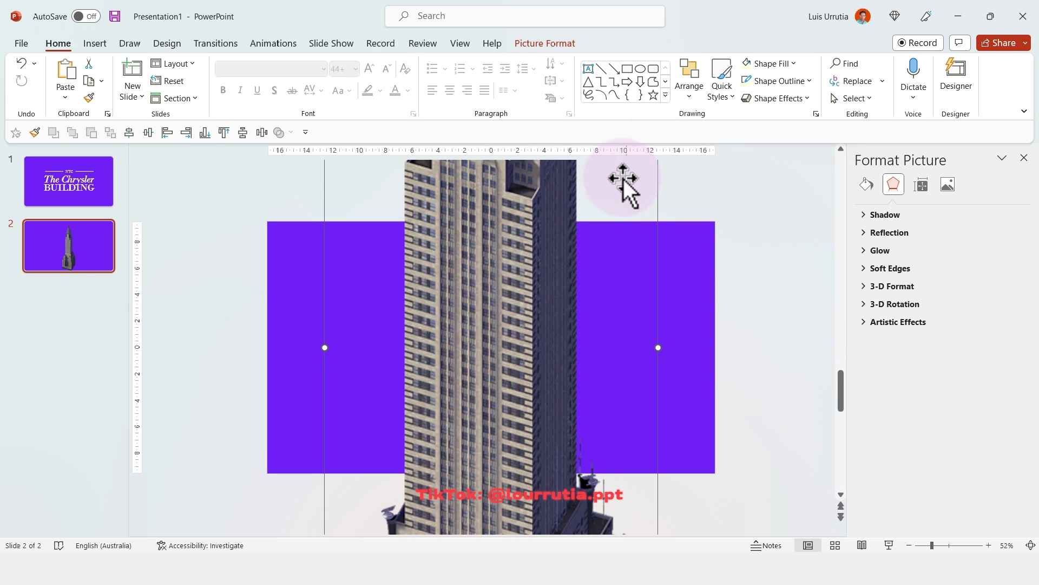
{"action": "left_click_drag", "start_coordinate": [482, 203], "coordinate": [510, 352]}
{"action": "left_click_drag", "start_coordinate": [657, 196], "coordinate": [523, 417]}
{"action": "left_click_drag", "start_coordinate": [506, 487], "coordinate": [599, 155]}
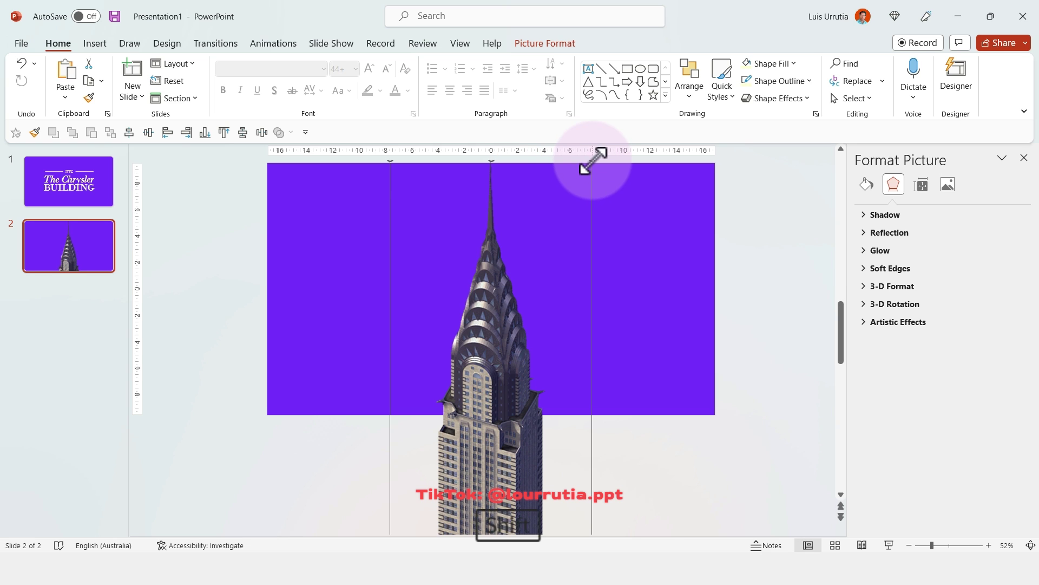
Step: Enlarge the building to fill the slide height with its spire near the top
{"action": "mouse_move", "coordinate": [538, 310]}
{"action": "left_mouse_down"}
{"action": "mouse_move", "coordinate": [506, 437]}
{"action": "mouse_move", "coordinate": [529, 297]}
{"action": "left_mouse_up"}
{"action": "left_click", "coordinate": [596, 278]}
{"action": "scroll", "coordinate": [573, 292], "scroll_direction": "down", "scroll_amount": 2}
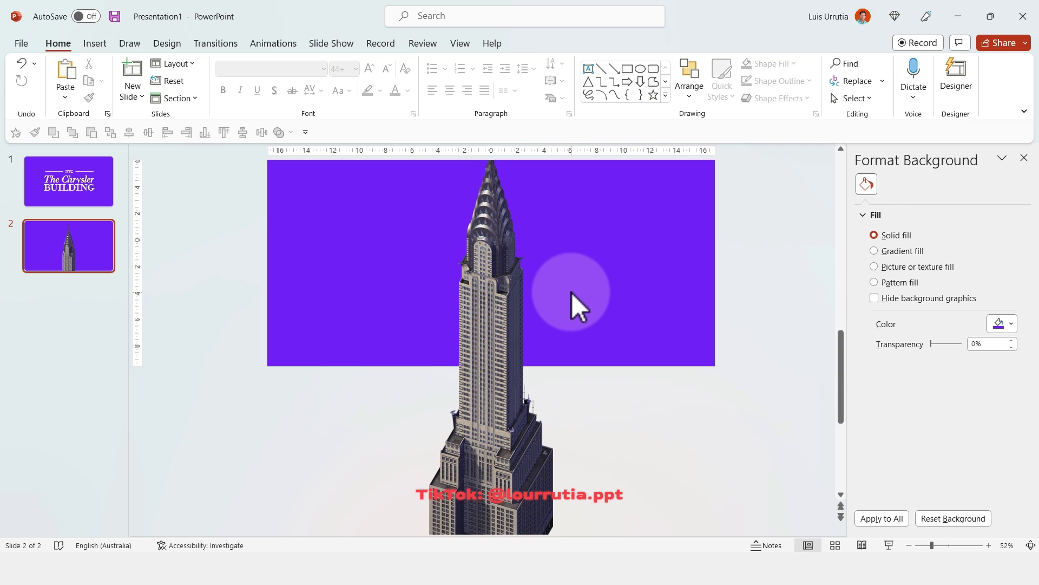
{"action": "scroll", "coordinate": [572, 293], "scroll_direction": "down", "scroll_amount": 1}
{"action": "left_click", "coordinate": [520, 285]}
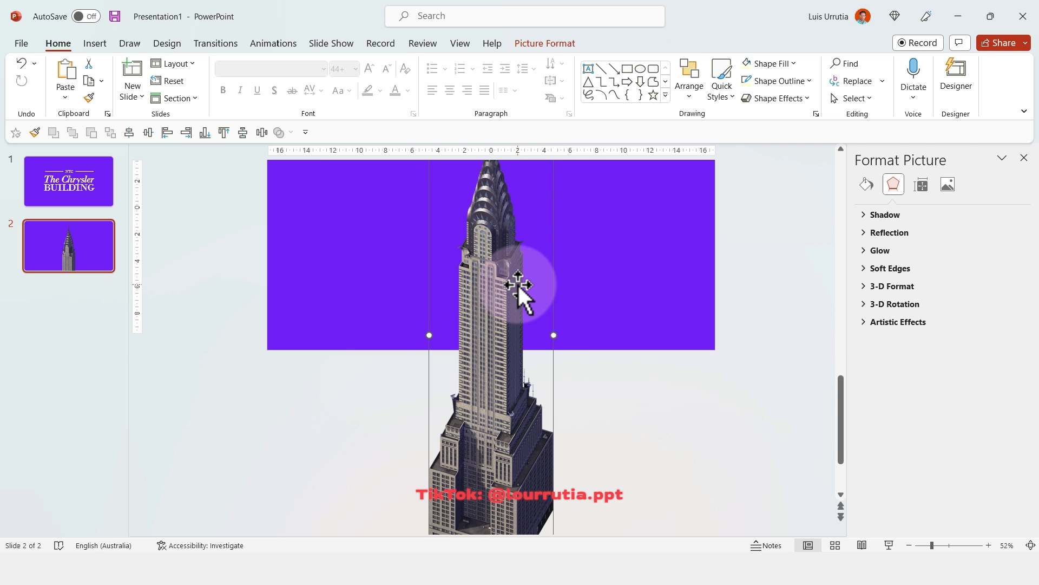
{"action": "scroll", "coordinate": [518, 284], "scroll_direction": "up", "scroll_amount": 3}
{"action": "left_click_drag", "start_coordinate": [490, 271], "coordinate": [492, 281]}
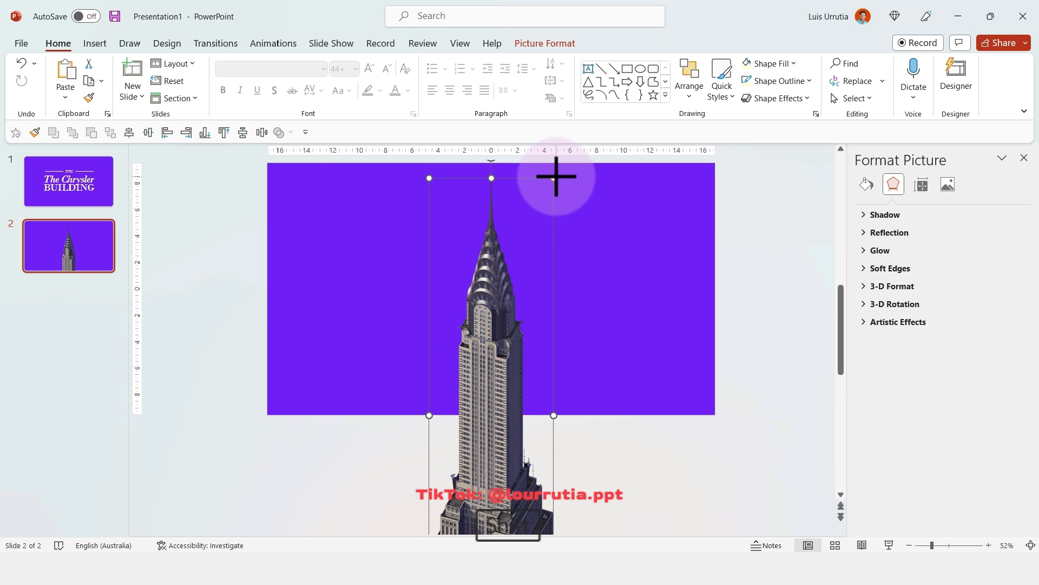
{"action": "left_click_drag", "start_coordinate": [556, 176], "coordinate": [568, 168]}
{"action": "left_click_drag", "start_coordinate": [487, 244], "coordinate": [505, 271]}
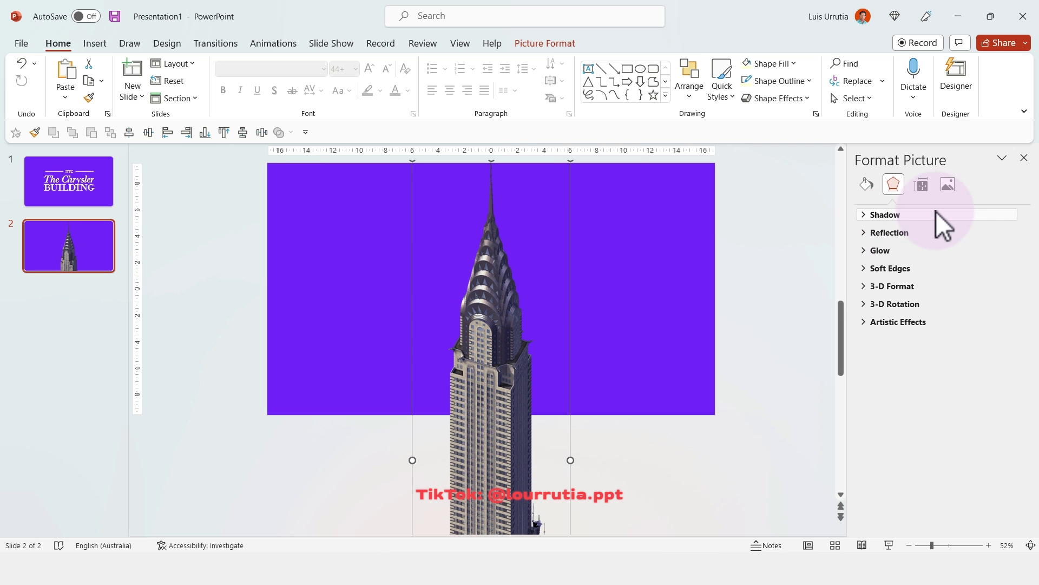
Step: Recolour the Chrysler Building picture to Grayscale and set its brightness to -18%
{"action": "left_click", "coordinate": [949, 182]}
{"action": "left_click", "coordinate": [873, 215]}
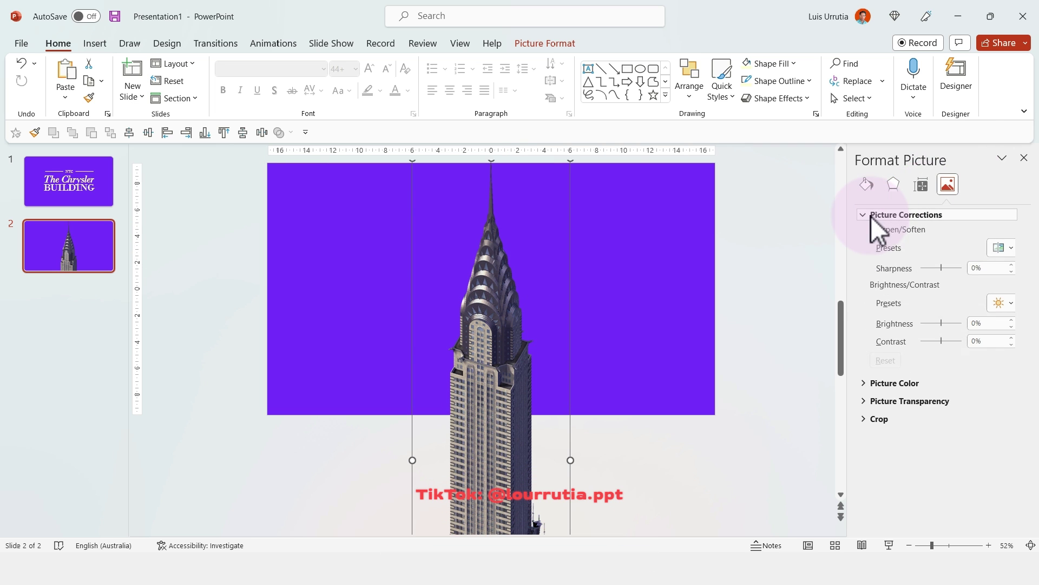
{"action": "left_click", "coordinate": [1010, 248]}
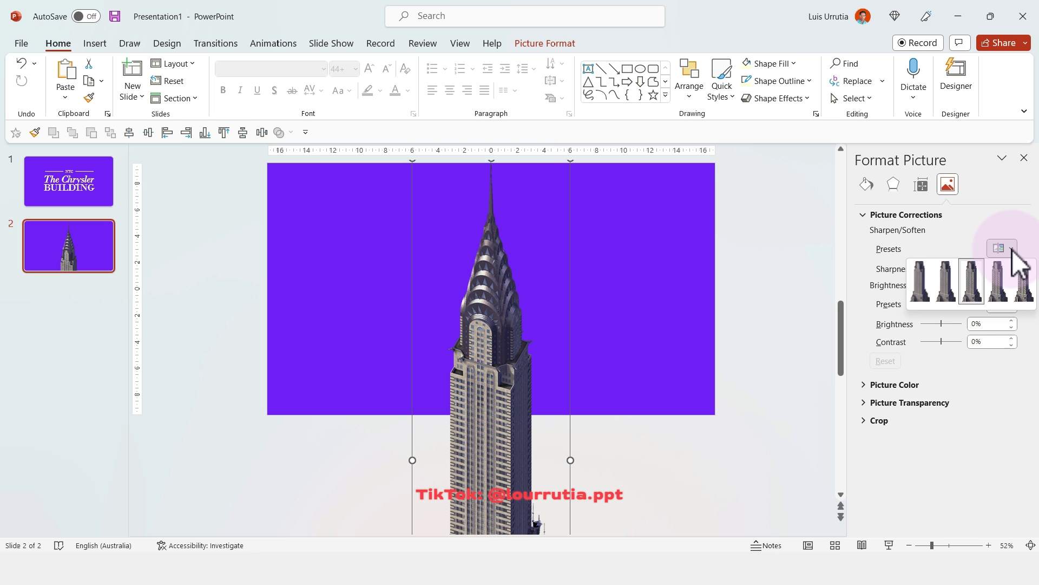
{"action": "left_click", "coordinate": [1012, 250]}
{"action": "left_click", "coordinate": [866, 386]}
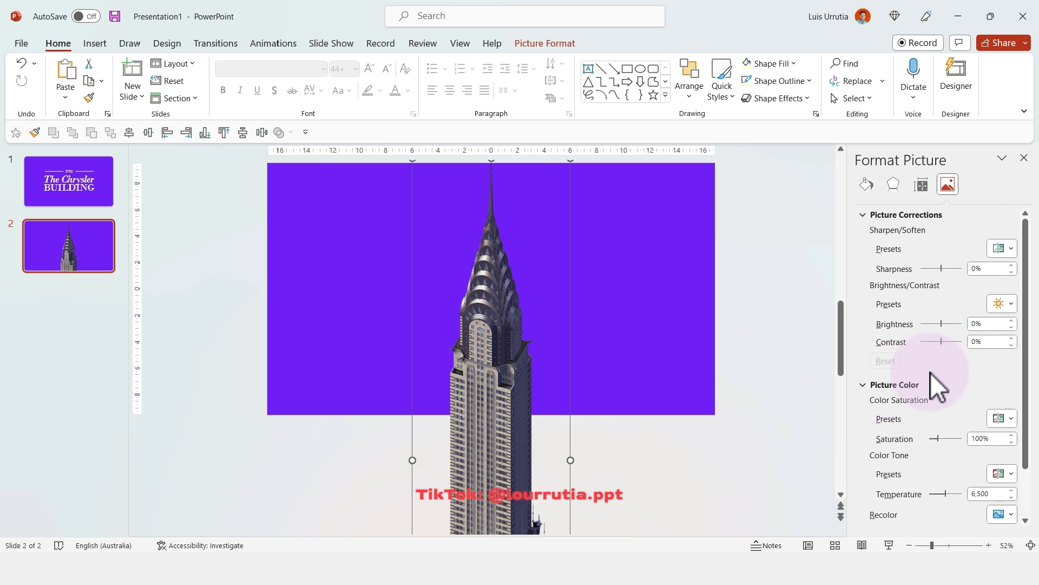
{"action": "scroll", "coordinate": [938, 387], "scroll_direction": "down", "scroll_amount": 2}
{"action": "left_click", "coordinate": [1003, 458]}
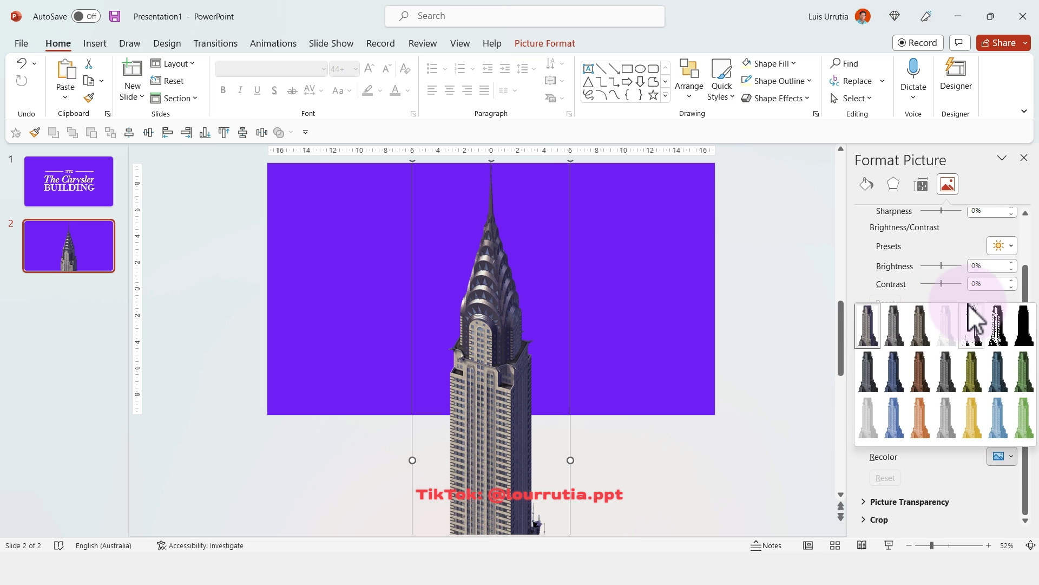
{"action": "left_click", "coordinate": [895, 326]}
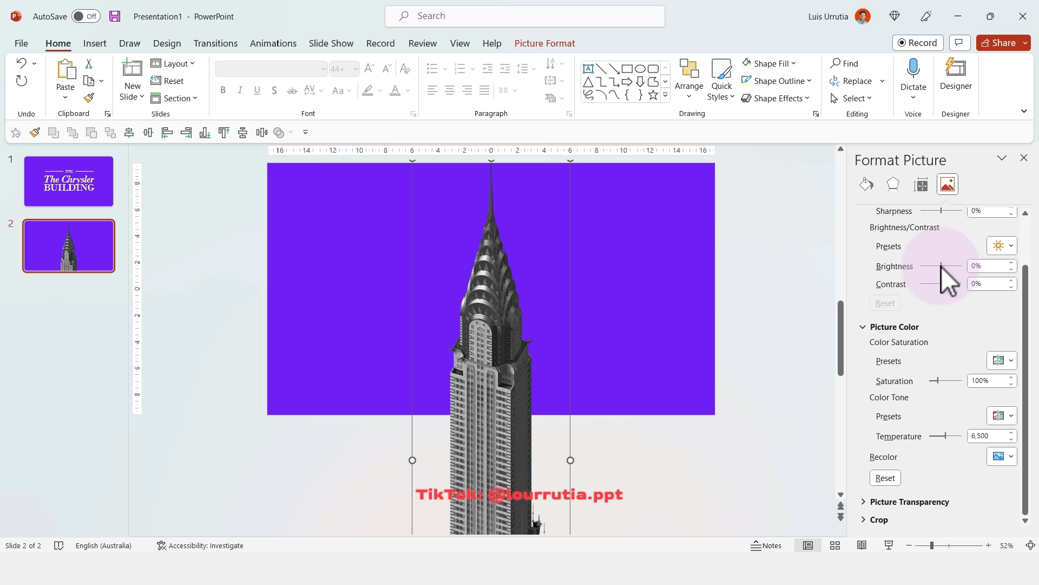
{"action": "mouse_move", "coordinate": [941, 266]}
{"action": "left_mouse_down"}
{"action": "mouse_move", "coordinate": [953, 282]}
{"action": "mouse_move", "coordinate": [943, 265]}
{"action": "left_mouse_up"}
{"action": "left_click", "coordinate": [707, 274]}
Step: Crop the bottom of slide 2's building picture to the slide's bottom edge
{"action": "scroll", "coordinate": [707, 275], "scroll_direction": "up", "scroll_amount": 2}
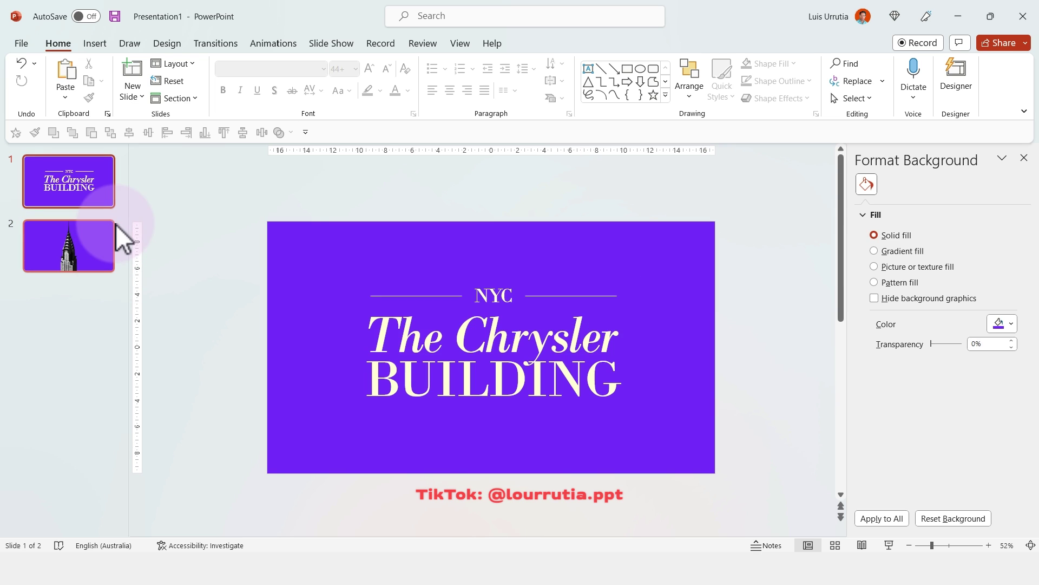
{"action": "left_click", "coordinate": [84, 246]}
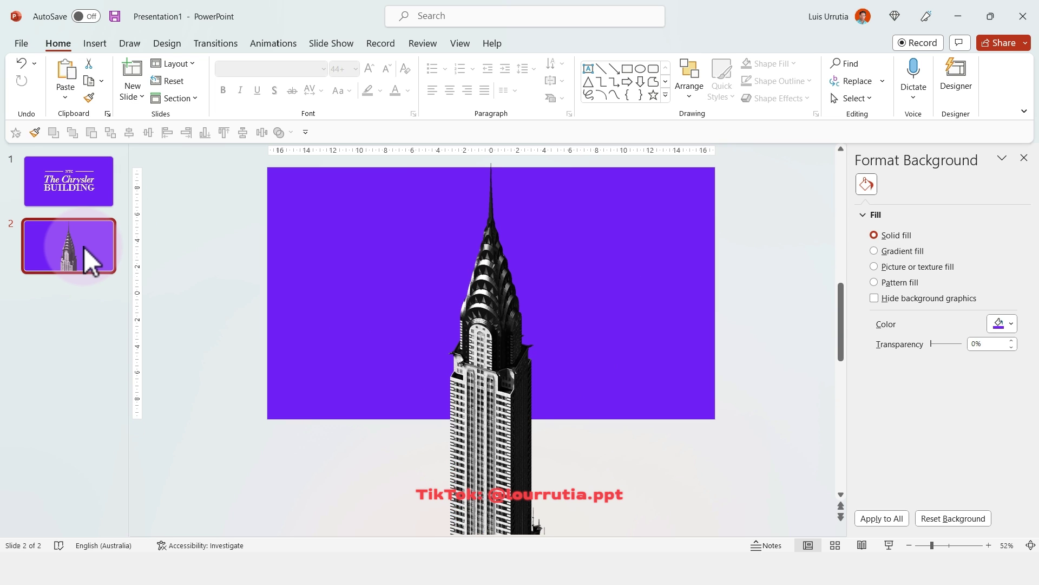
{"action": "left_click", "coordinate": [541, 307]}
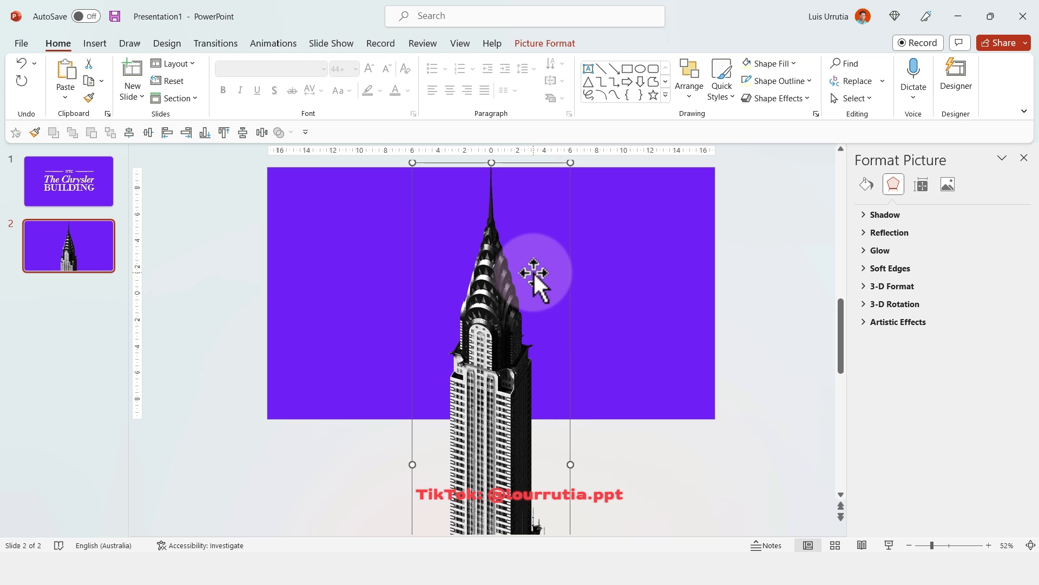
{"action": "left_click", "coordinate": [545, 43]}
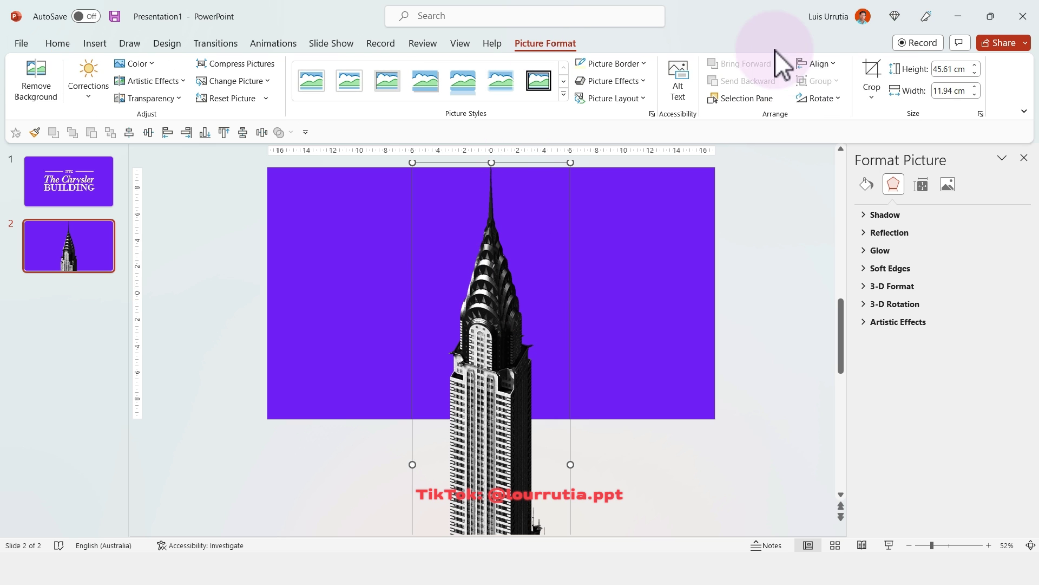
{"action": "left_click", "coordinate": [872, 75]}
{"action": "scroll", "coordinate": [490, 289], "scroll_direction": "down", "scroll_amount": 5}
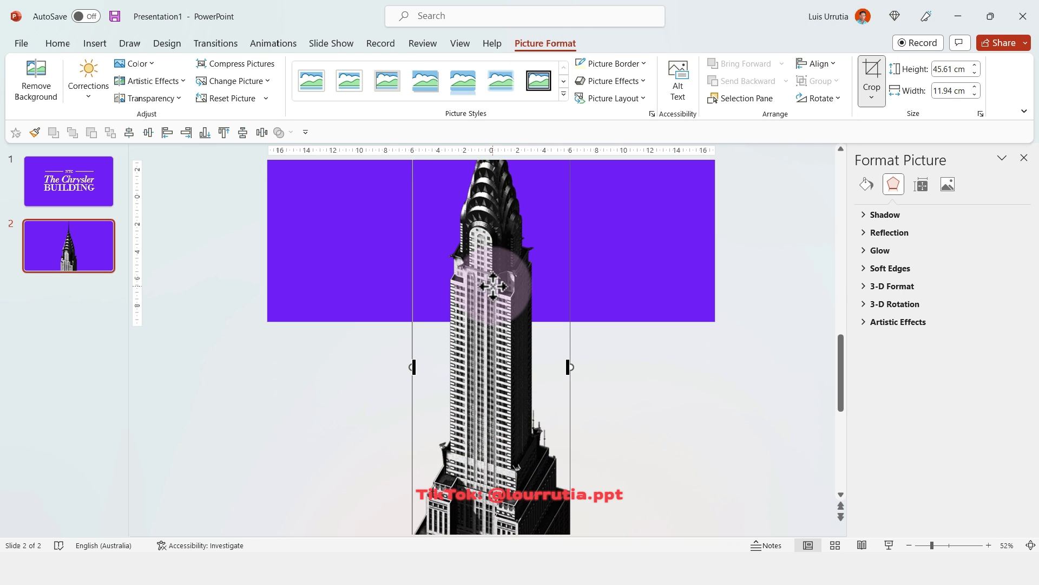
{"action": "scroll", "coordinate": [493, 287], "scroll_direction": "down", "scroll_amount": 4}
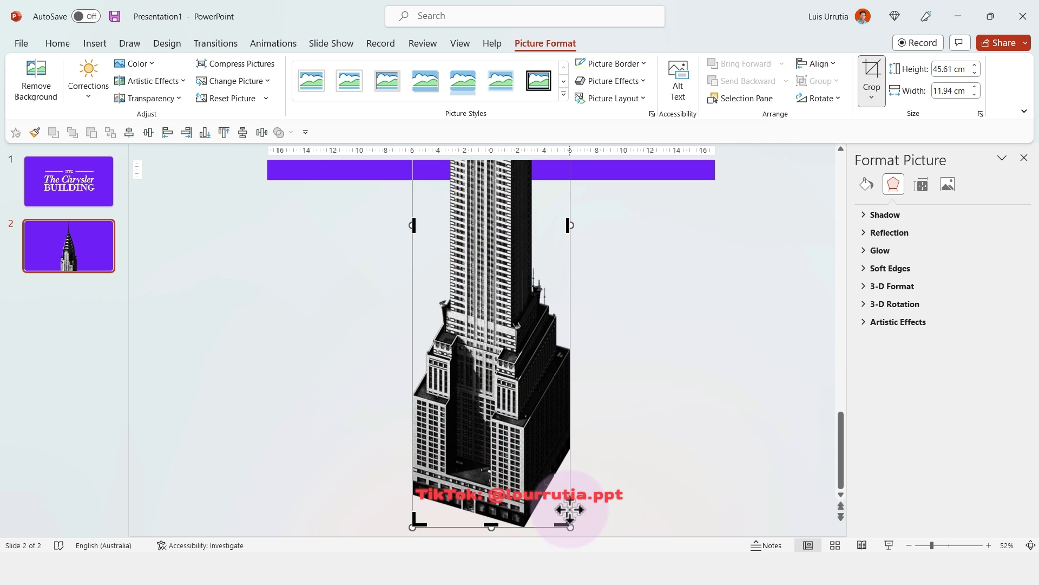
{"action": "left_click_drag", "start_coordinate": [492, 528], "coordinate": [546, 188]}
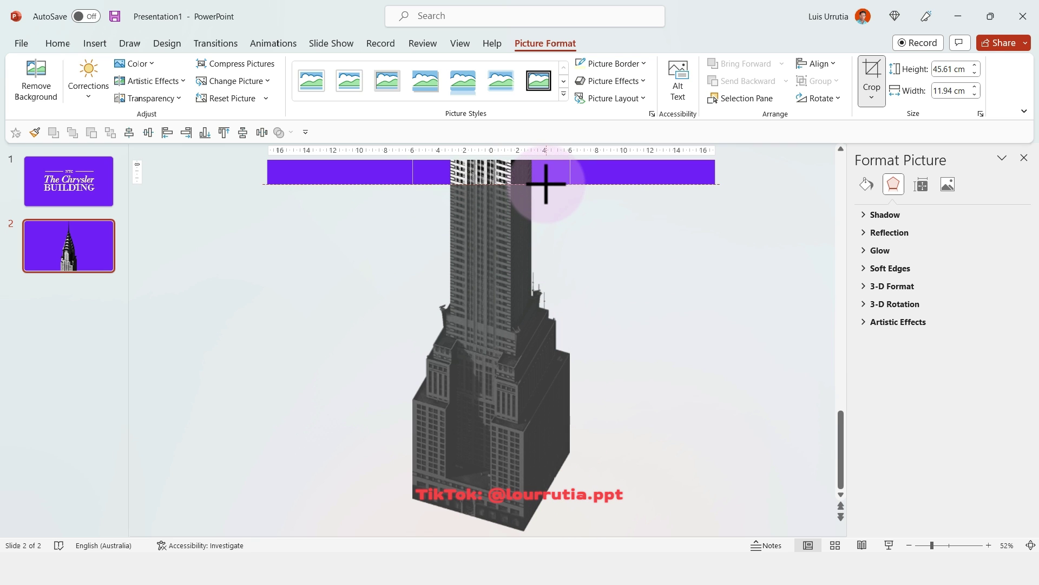
{"action": "left_click", "coordinate": [670, 246]}
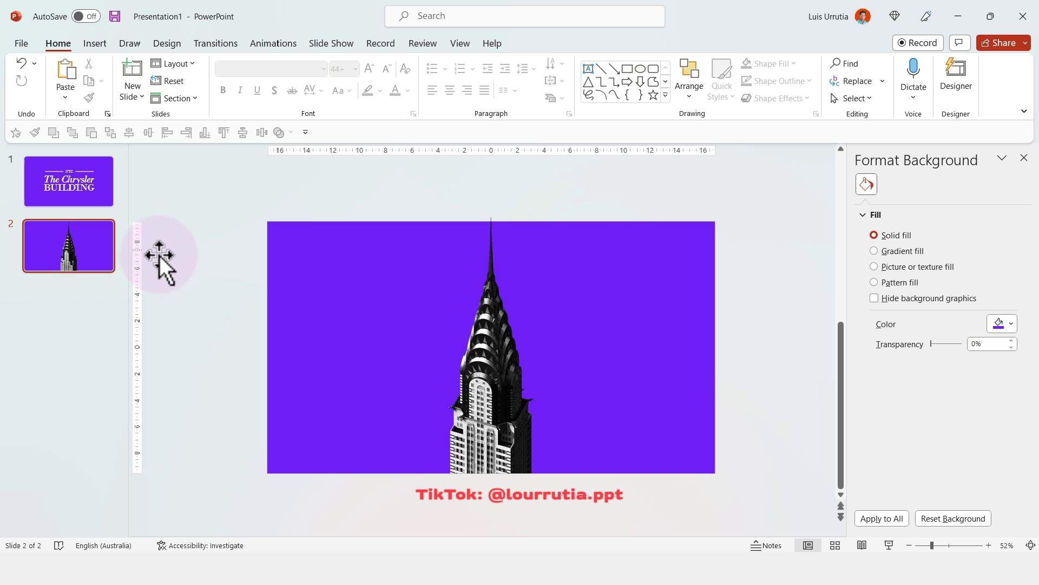
Step: Crop the picture's top to the slide's top edge, leaving a 19.05 cm height
{"action": "left_click", "coordinate": [569, 242]}
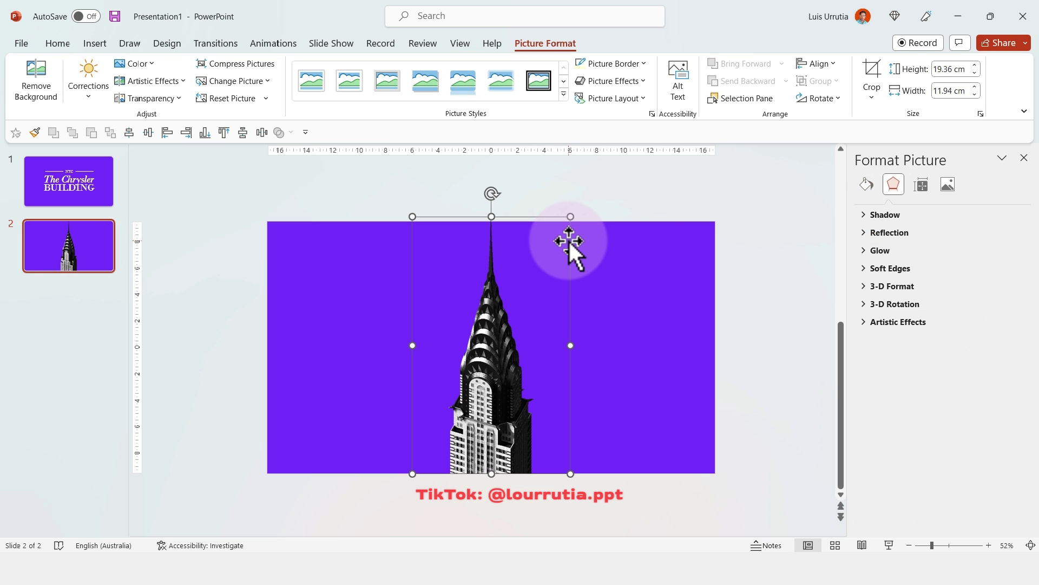
{"action": "left_click", "coordinate": [871, 71]}
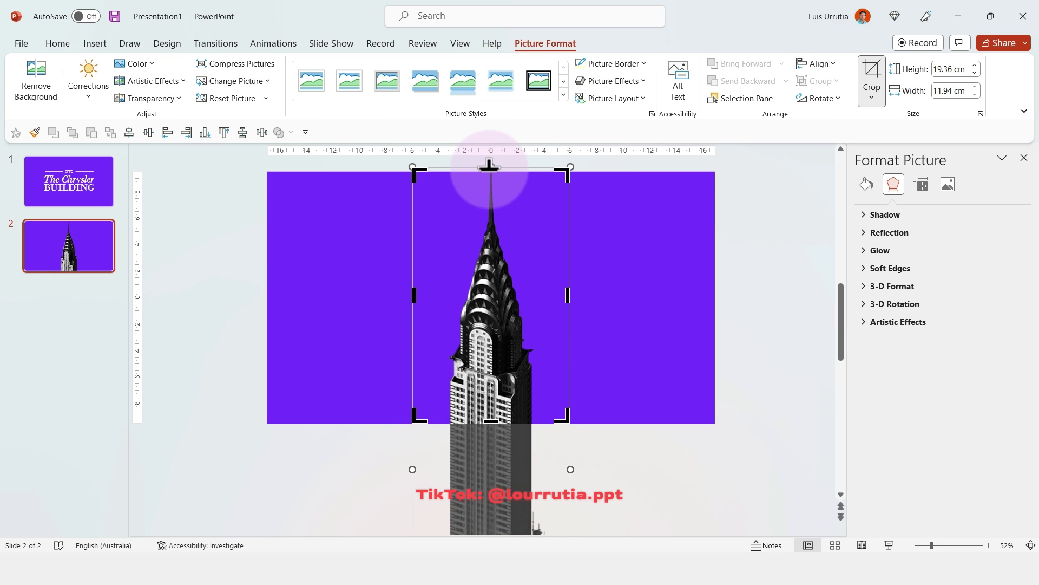
{"action": "left_click_drag", "start_coordinate": [490, 165], "coordinate": [485, 220]}
{"action": "left_click", "coordinate": [677, 212]}
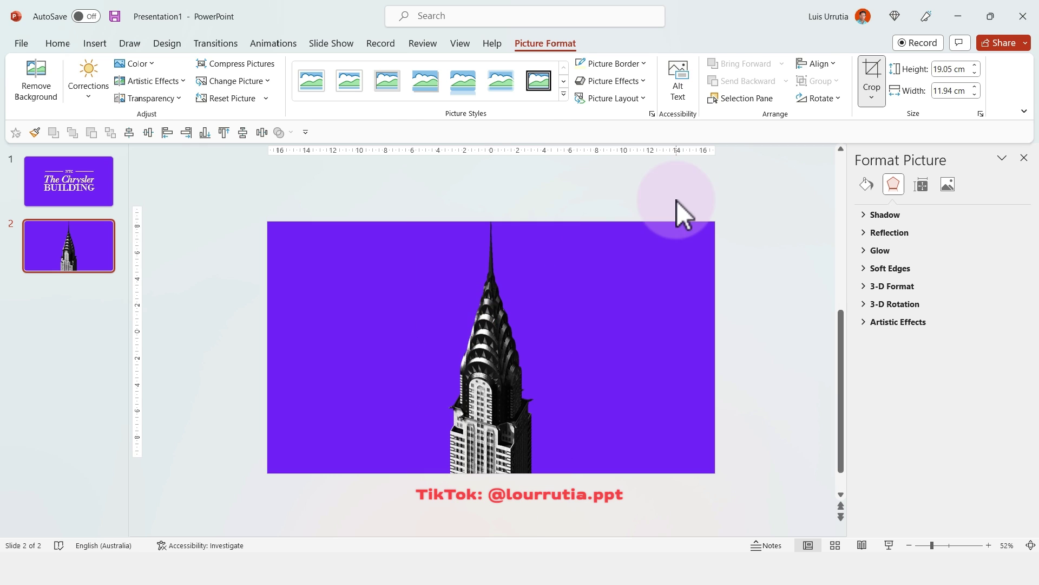
Step: Draw a text box right of the spire and fill it with one =LOREM() paragraph
{"action": "left_click", "coordinate": [95, 44]}
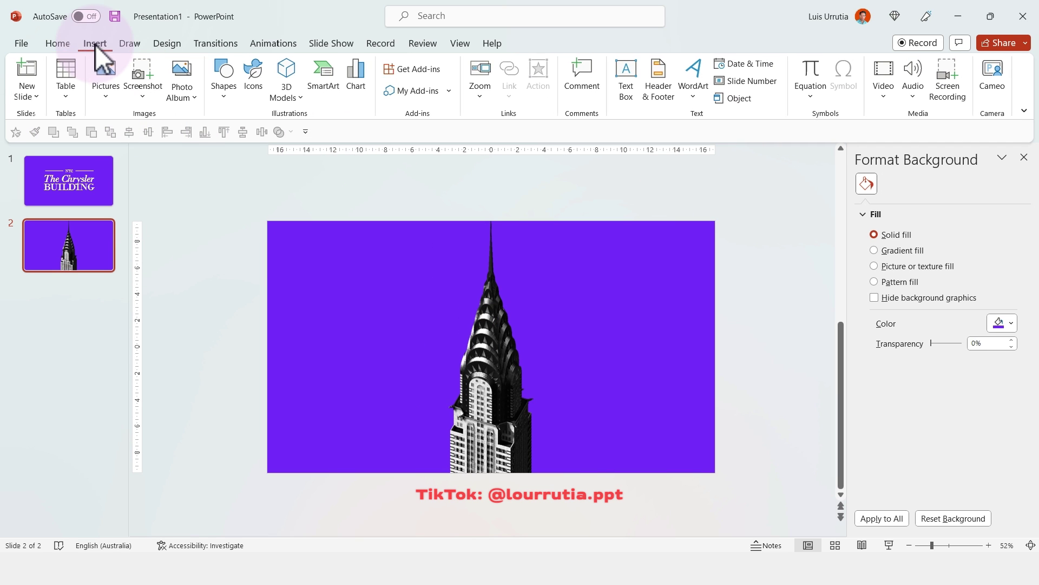
{"action": "left_click", "coordinate": [623, 67]}
{"action": "left_click_drag", "start_coordinate": [541, 284], "coordinate": [698, 325]}
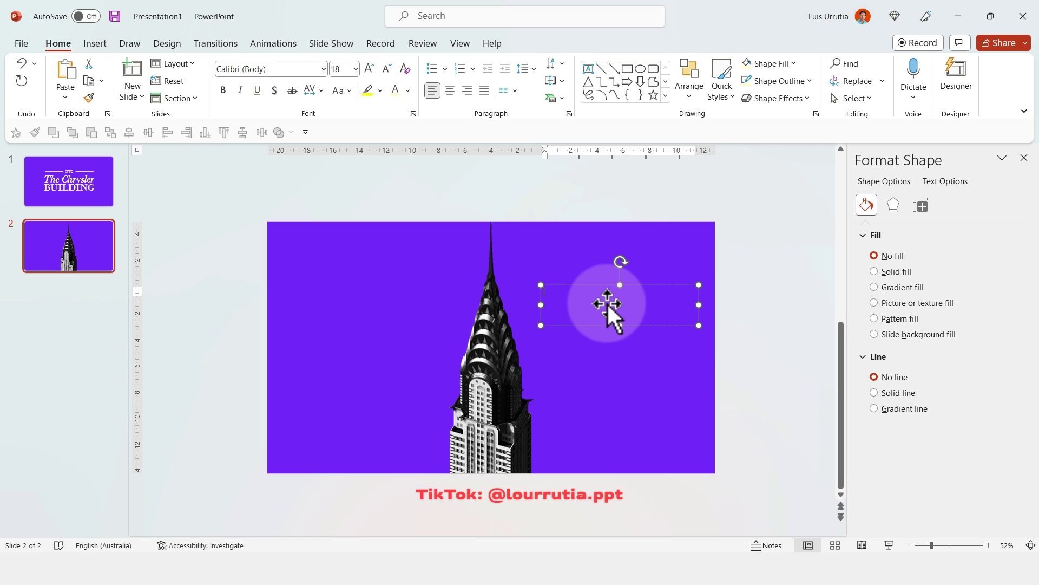
{"action": "type", "text": "=LO"}
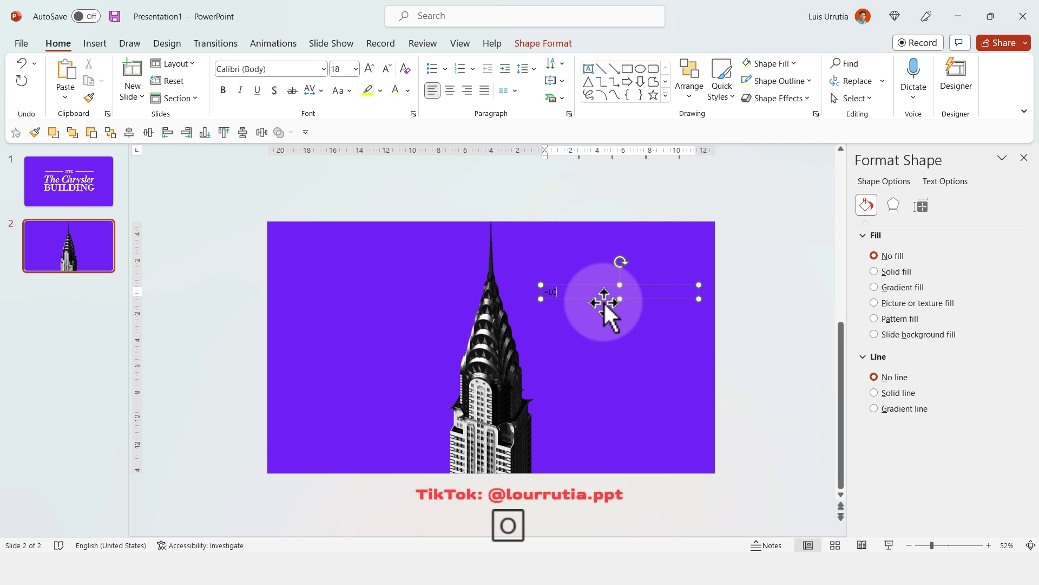
{"action": "type", "text": "REM()"}
{"action": "key", "text": "Return"}
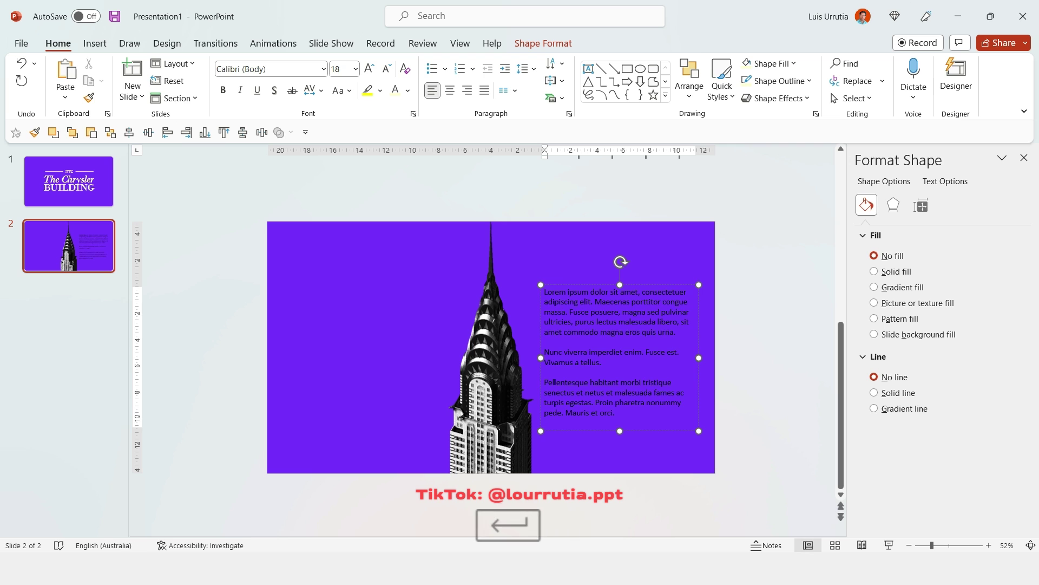
{"action": "left_click_drag", "start_coordinate": [676, 344], "coordinate": [709, 457]}
{"action": "key", "text": "Delete"}
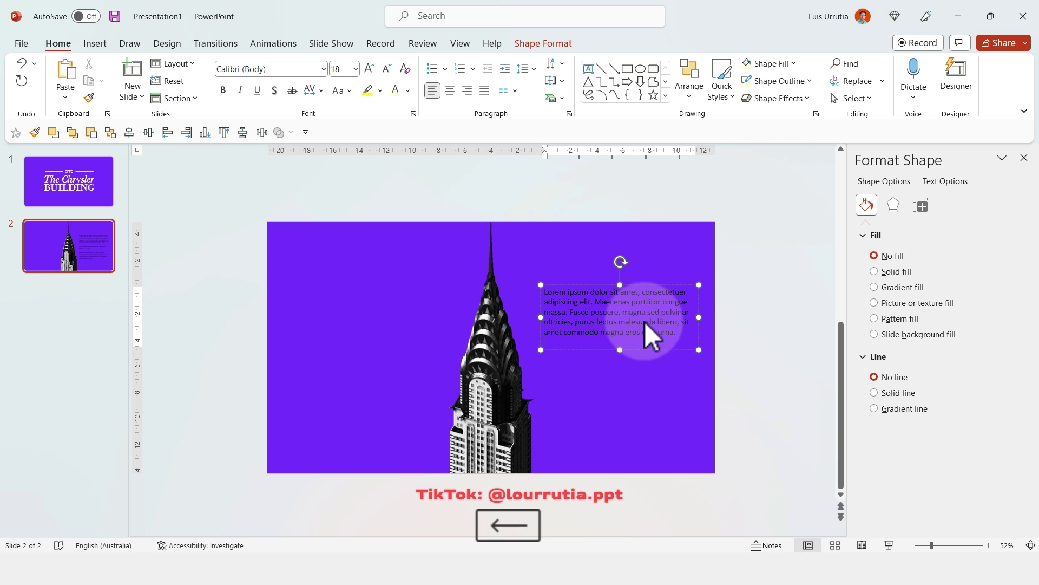
Step: Shrink the text to 16 pt and delete the trailing sentences, leaving four lines
{"action": "key", "text": "ctrl+a"}
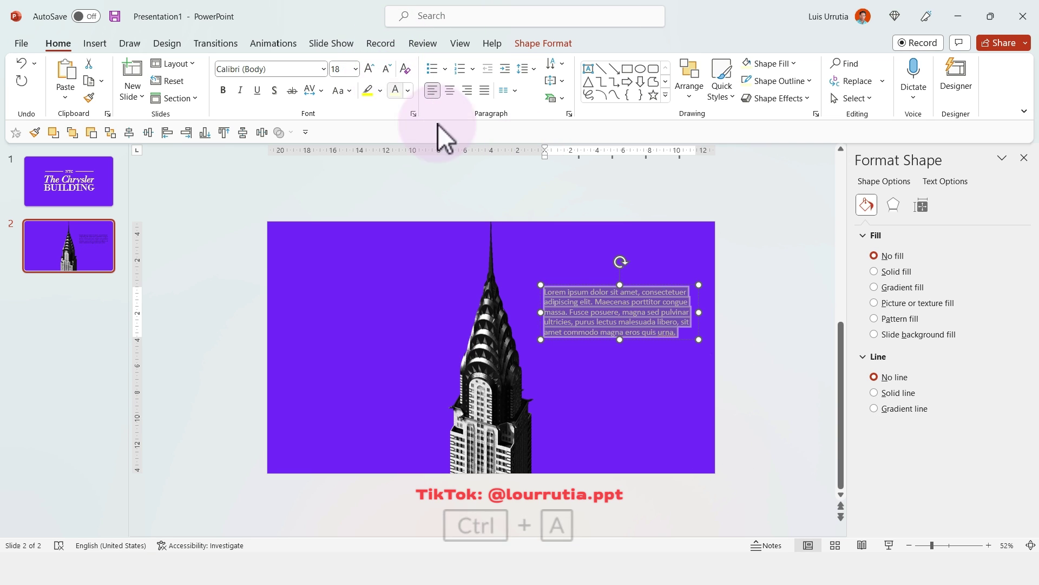
{"action": "left_click", "coordinate": [387, 68]}
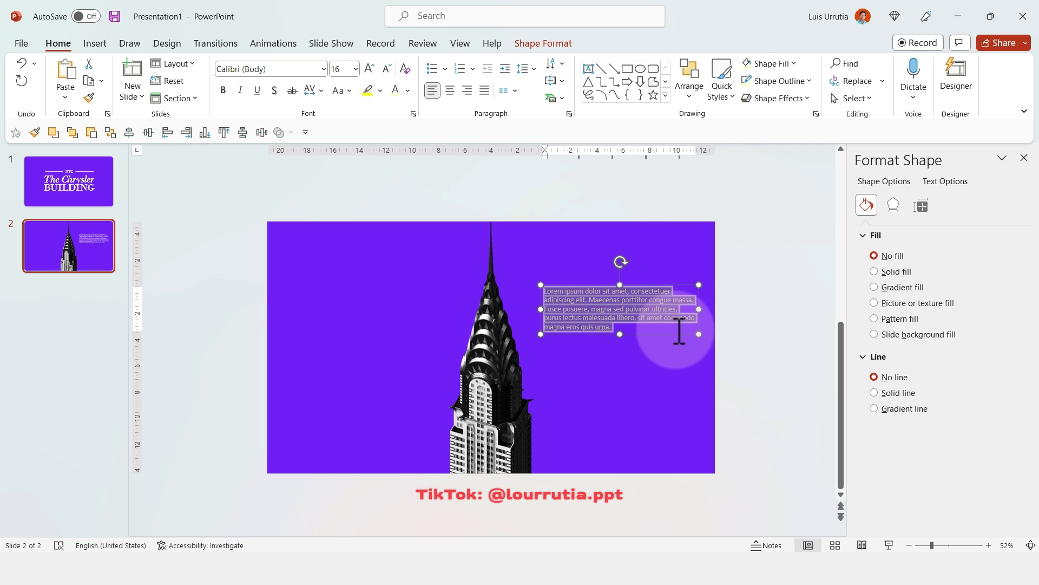
{"action": "left_click", "coordinate": [666, 335]}
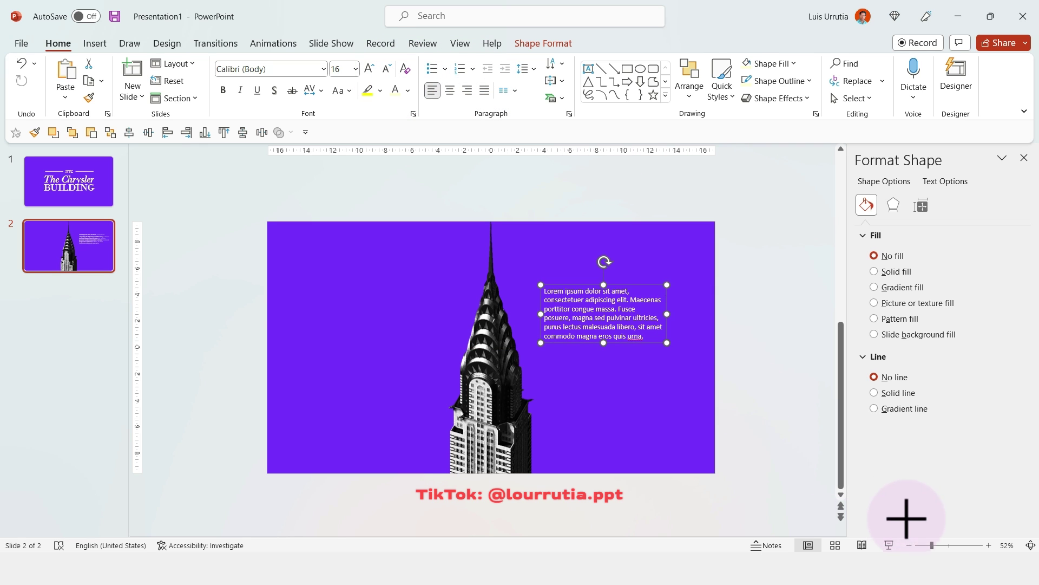
{"action": "left_click", "coordinate": [939, 546]}
{"action": "left_click", "coordinate": [938, 546]}
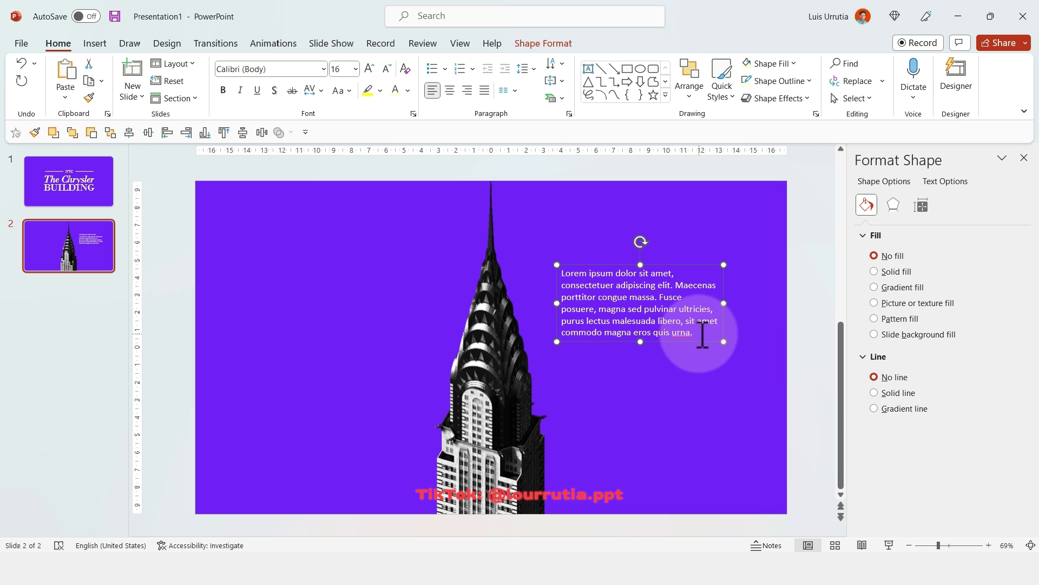
{"action": "left_click_drag", "start_coordinate": [700, 332], "coordinate": [678, 261]}
{"action": "key", "text": "Delete"}
Step: Duplicate the paragraph box above it and retype it as 'Point 01' in Bodoni MT
{"action": "left_click", "coordinate": [615, 242]}
{"action": "key", "text": "ctrl+a"}
{"action": "type", "text": "Point"}
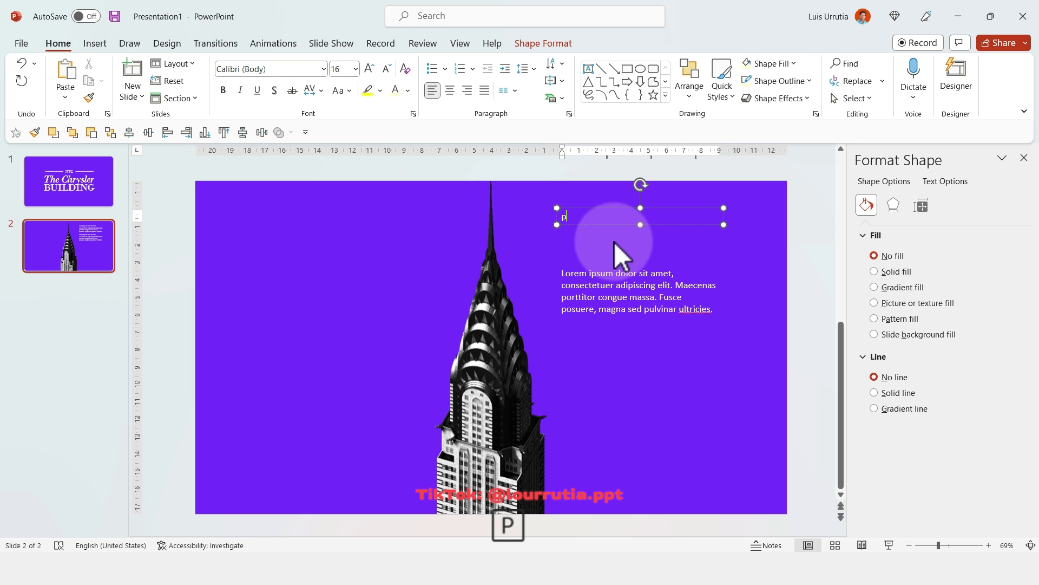
{"action": "type", "text": " 01"}
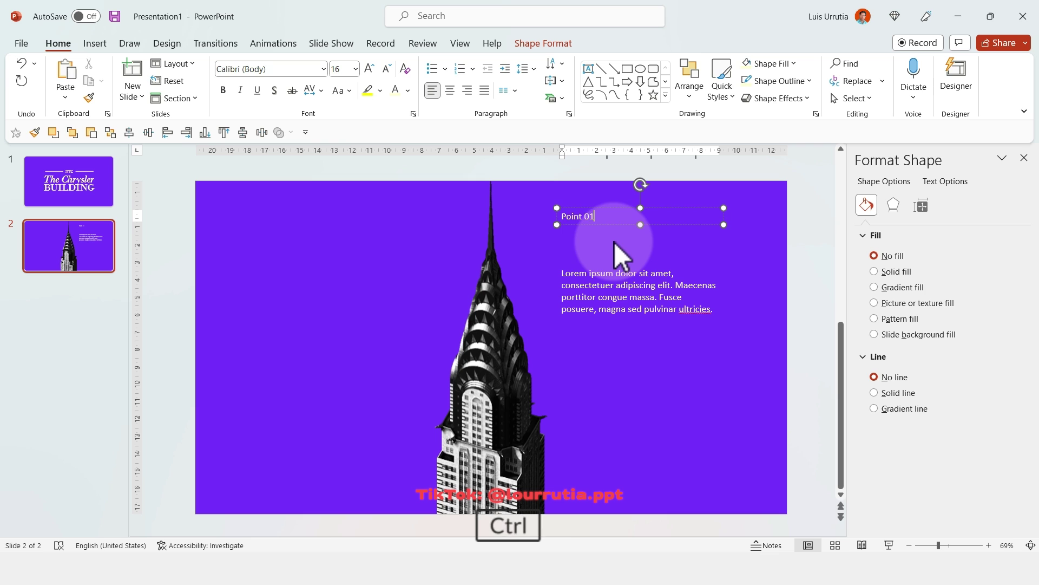
{"action": "key", "text": "ctrl+a"}
{"action": "left_click", "coordinate": [321, 68]}
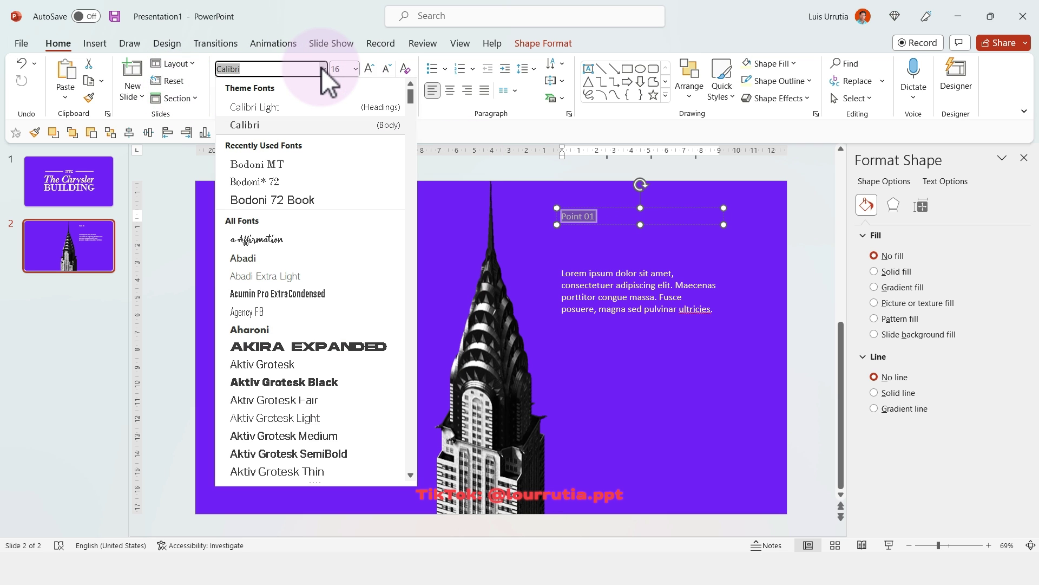
{"action": "left_click", "coordinate": [290, 158]}
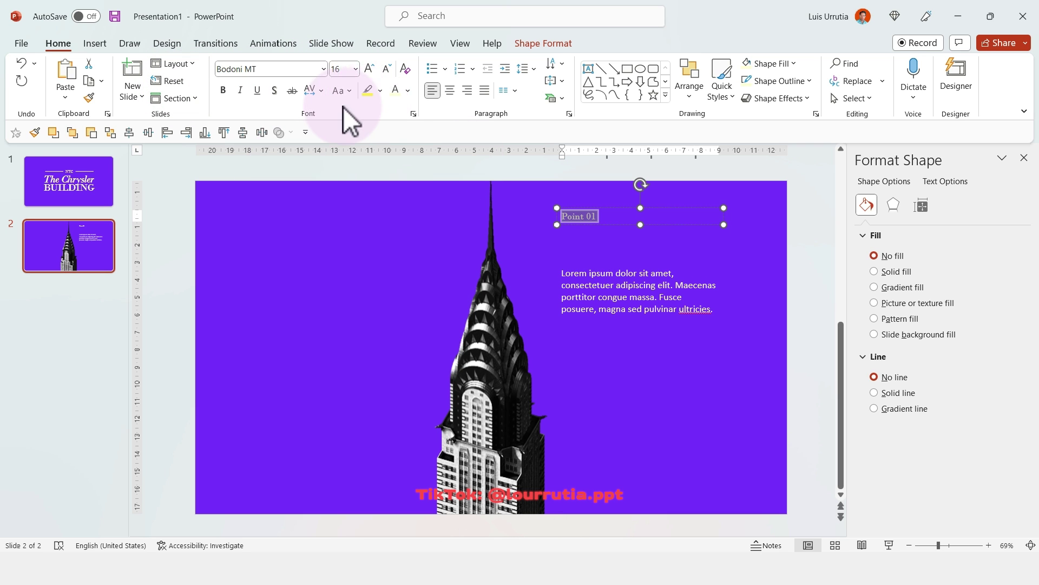
Step: Make the heading uppercase, 28 pt and non-italic, placed just above the paragraph
{"action": "left_click", "coordinate": [348, 92]}
{"action": "left_click", "coordinate": [368, 149]}
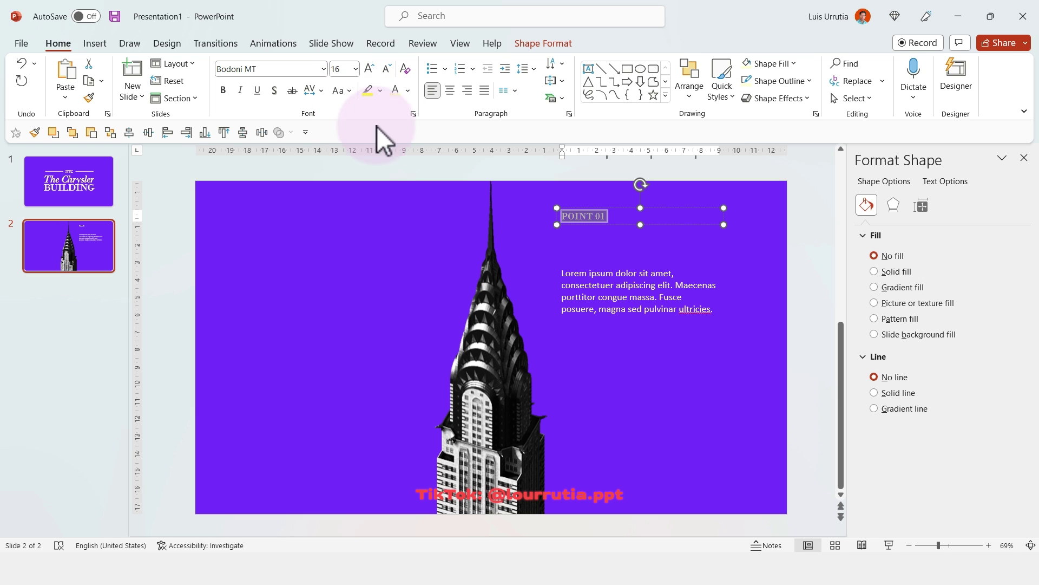
{"action": "left_click", "coordinate": [370, 70]}
{"action": "left_click", "coordinate": [370, 70]}
{"action": "left_click", "coordinate": [370, 70]}
{"action": "left_click", "coordinate": [370, 70]}
{"action": "left_click", "coordinate": [370, 71]}
{"action": "left_click_drag", "start_coordinate": [679, 212], "coordinate": [641, 235]}
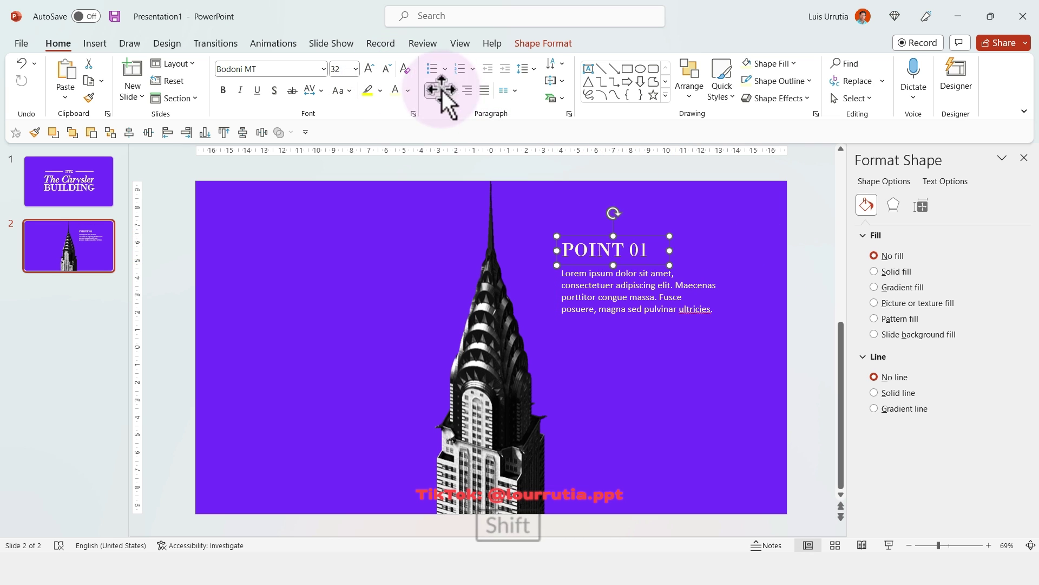
{"action": "left_click", "coordinate": [388, 66]}
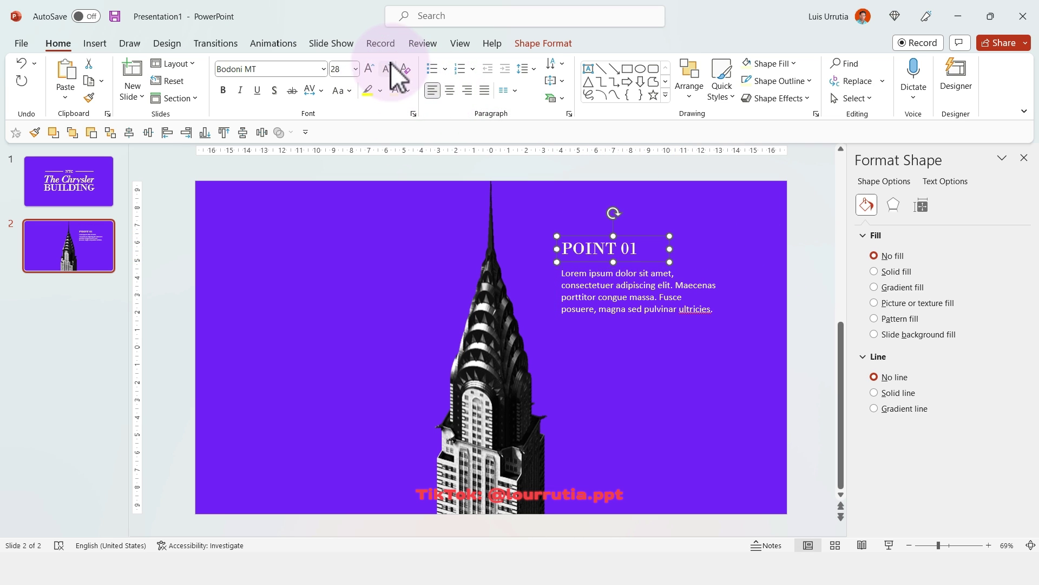
{"action": "left_click", "coordinate": [239, 89]}
{"action": "left_click_drag", "start_coordinate": [604, 237], "coordinate": [603, 240]}
Step: Copy the heading and paragraph left of the tower, right-aligned, to become POINT 02
{"action": "left_click", "coordinate": [648, 271], "text": "shift"}
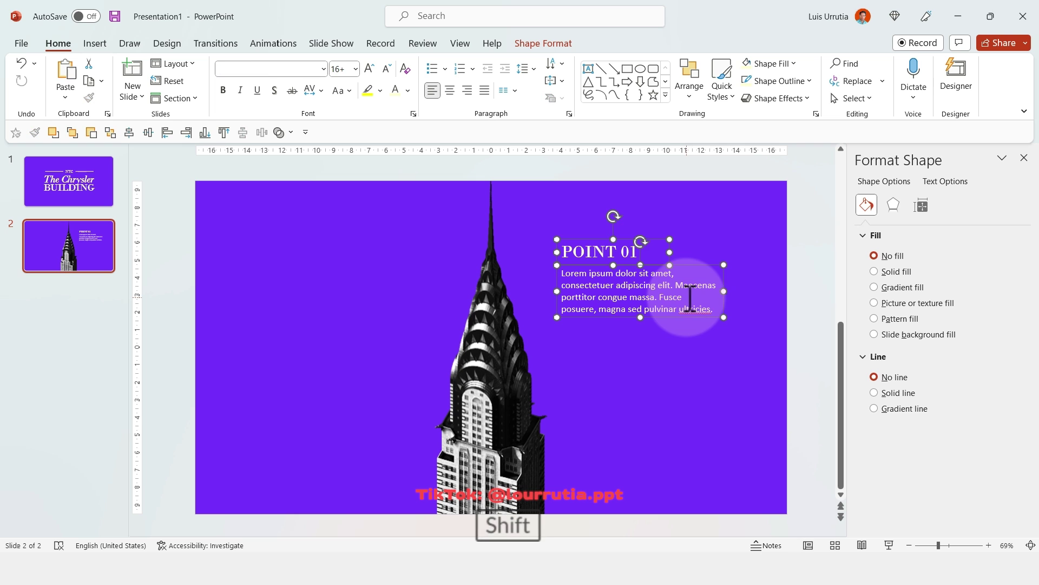
{"action": "left_click", "coordinate": [737, 282]}
{"action": "left_click", "coordinate": [697, 298]}
{"action": "left_click_drag", "start_coordinate": [724, 291], "coordinate": [725, 293]}
{"action": "left_click", "coordinate": [628, 243], "text": "shift"}
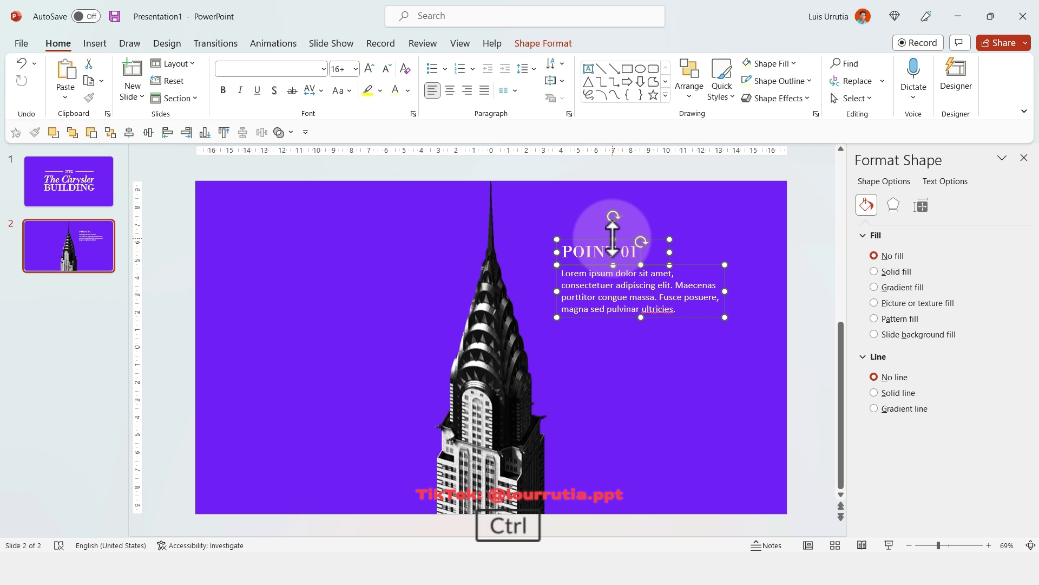
{"action": "left_click_drag", "start_coordinate": [625, 239], "coordinate": [318, 298]}
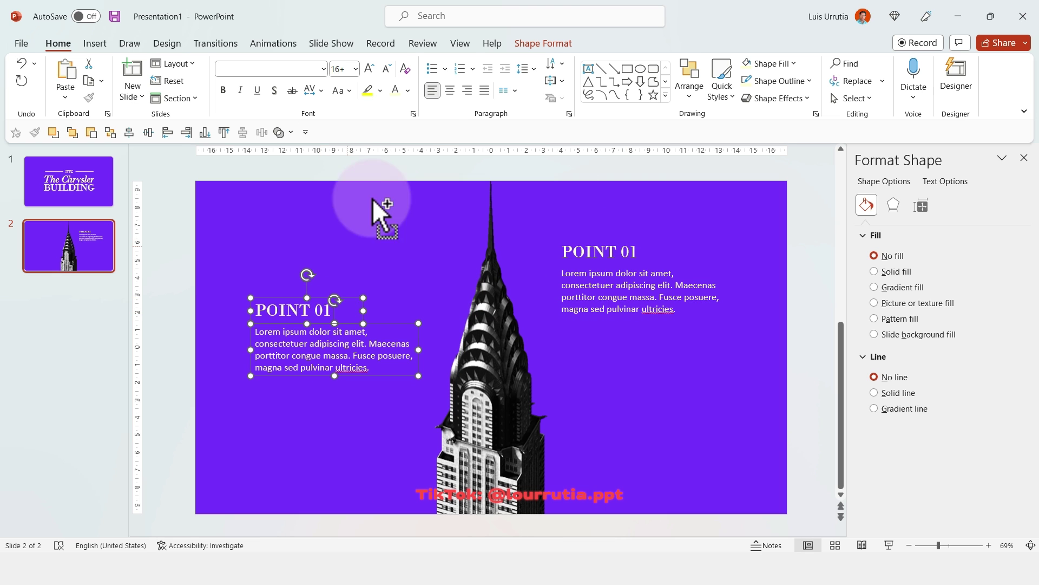
{"action": "left_click", "coordinate": [465, 92]}
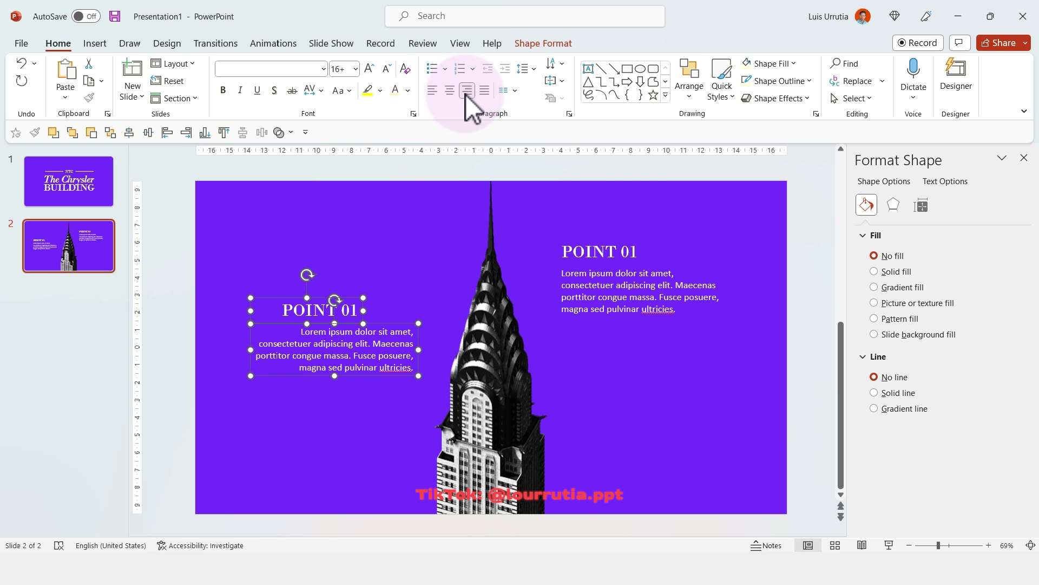
{"action": "left_click", "coordinate": [542, 36]}
{"action": "left_click", "coordinate": [788, 63]}
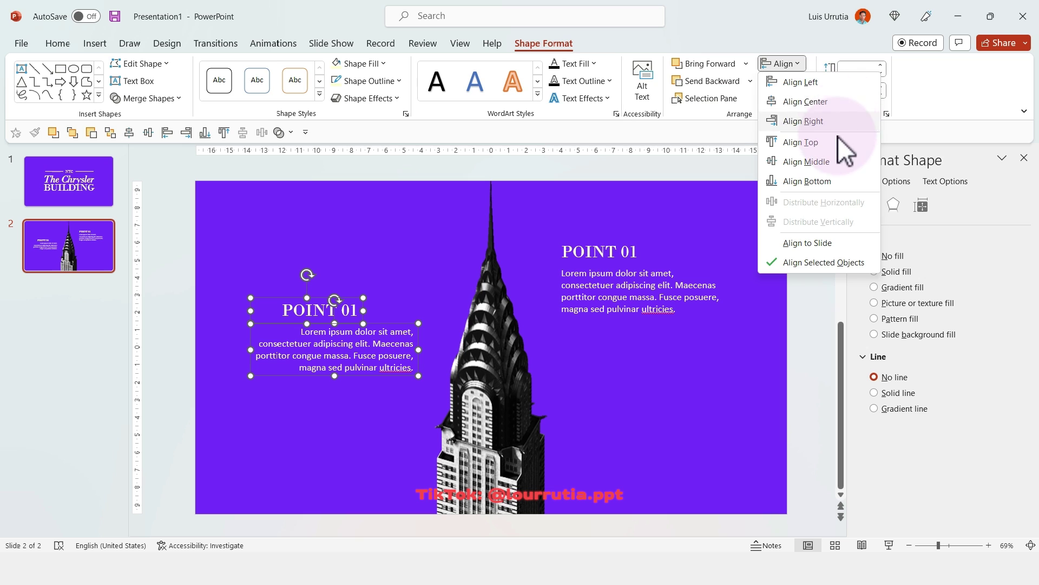
{"action": "left_click", "coordinate": [819, 117]}
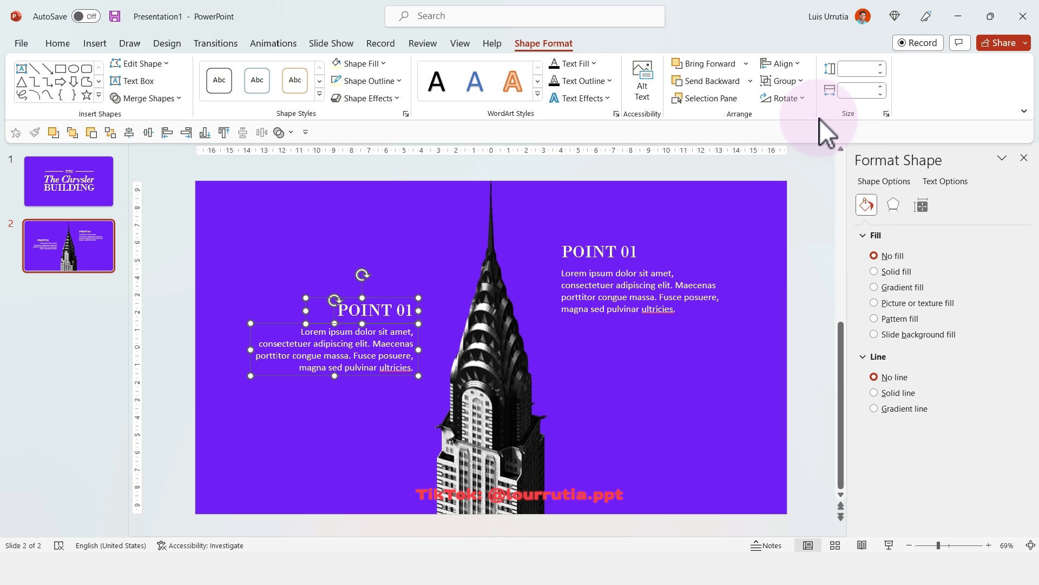
{"action": "left_click", "coordinate": [413, 309]}
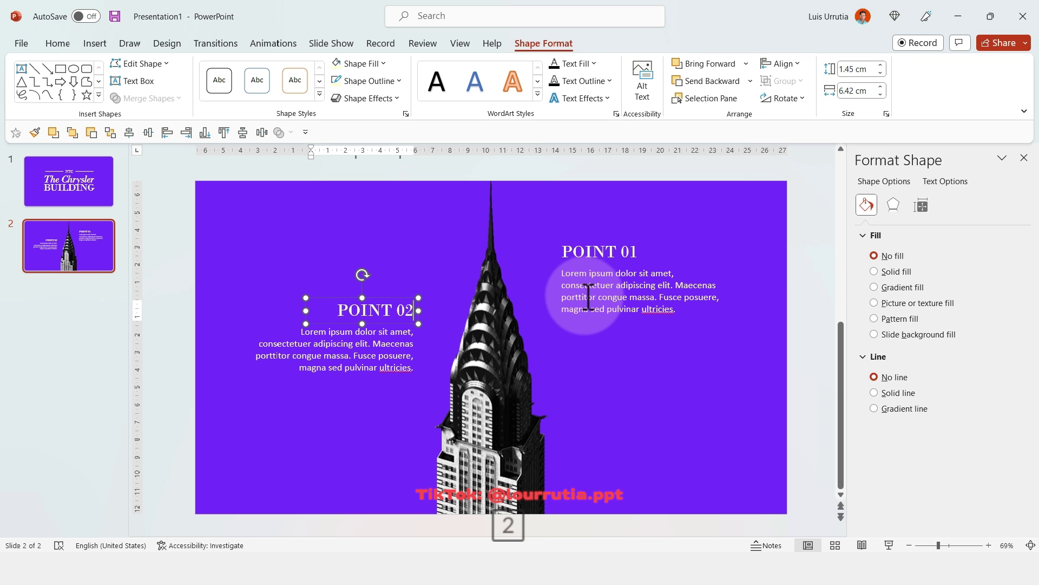
Step: Copy the POINT 01 pair lower on the right and shift both pairs slightly right
{"action": "left_click", "coordinate": [629, 239]}
{"action": "left_click", "coordinate": [608, 295], "text": "shift"}
{"action": "left_click_drag", "start_coordinate": [657, 242], "coordinate": [641, 381]}
{"action": "left_click", "coordinate": [761, 206]}
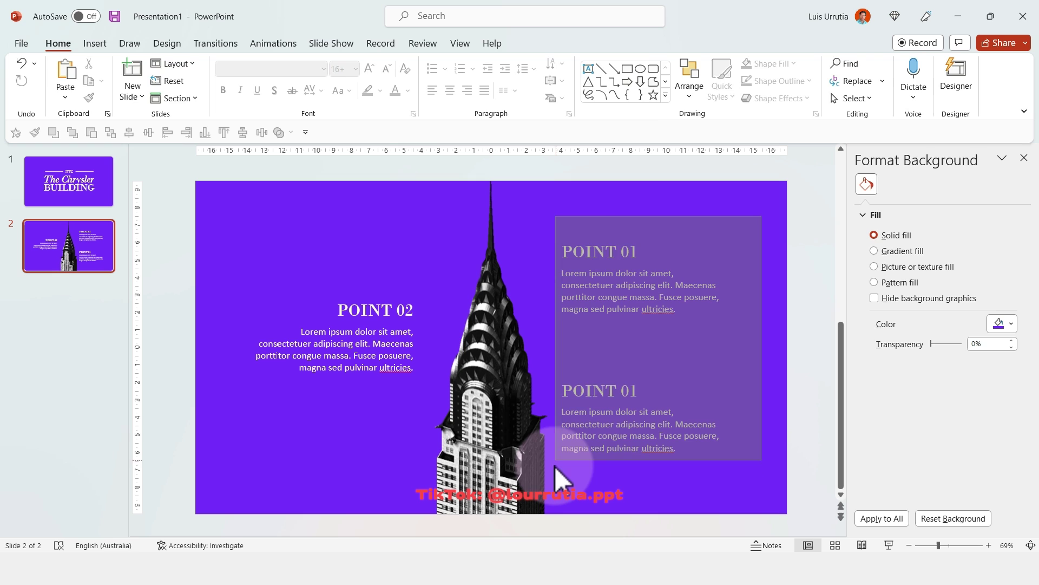
{"action": "left_click_drag", "start_coordinate": [554, 466], "coordinate": [554, 466]}
{"action": "left_click_drag", "start_coordinate": [588, 242], "coordinate": [591, 237]}
Step: Draw a line from the spire to POINT 01, setting its thickness and an oval dot end
{"action": "left_click", "coordinate": [566, 210]}
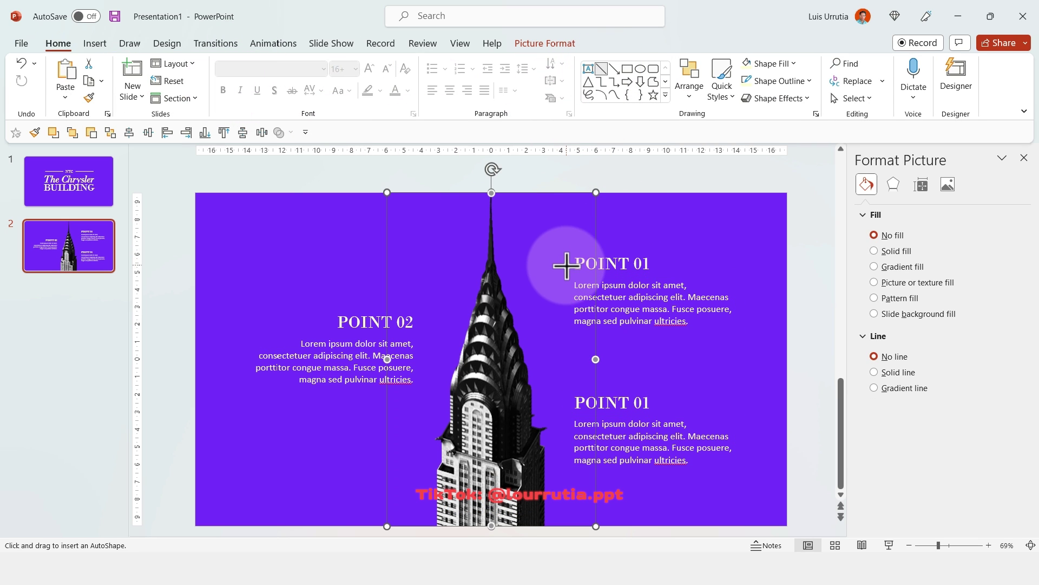
{"action": "left_click_drag", "start_coordinate": [575, 265], "coordinate": [491, 286]}
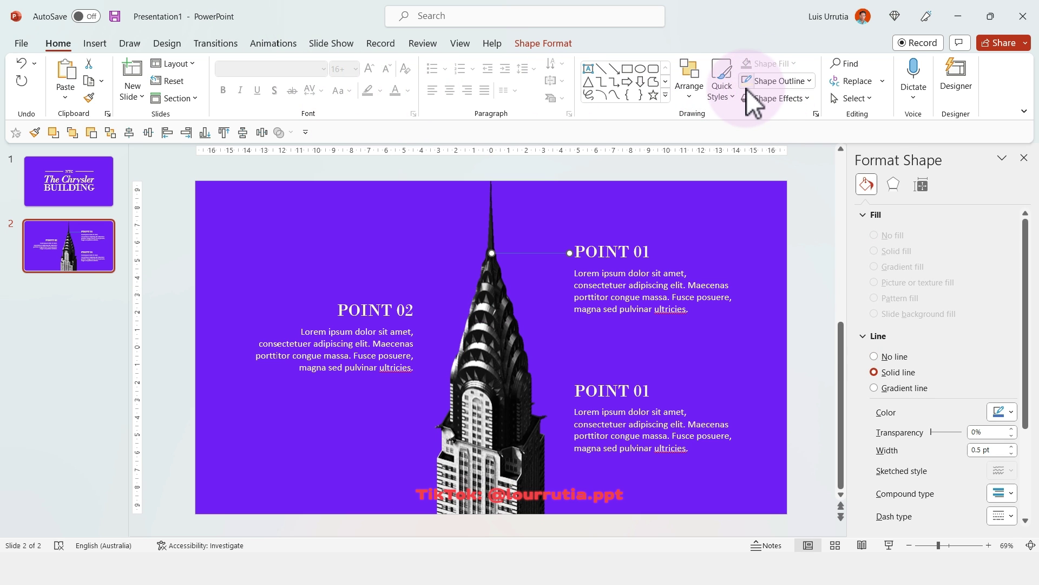
{"action": "left_click", "coordinate": [810, 81]}
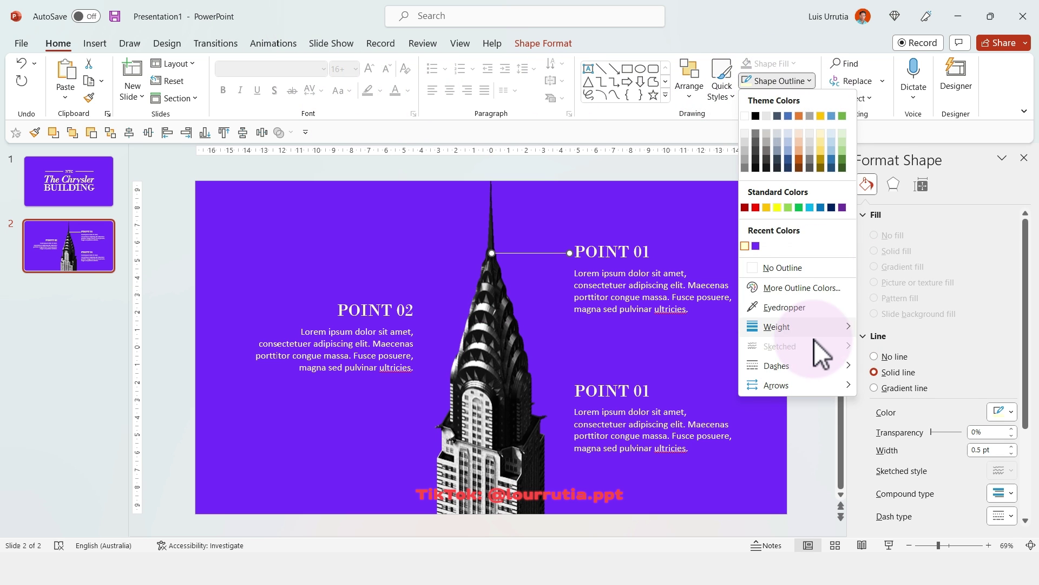
{"action": "mouse_move", "coordinate": [812, 331]}
{"action": "left_click", "coordinate": [883, 379]}
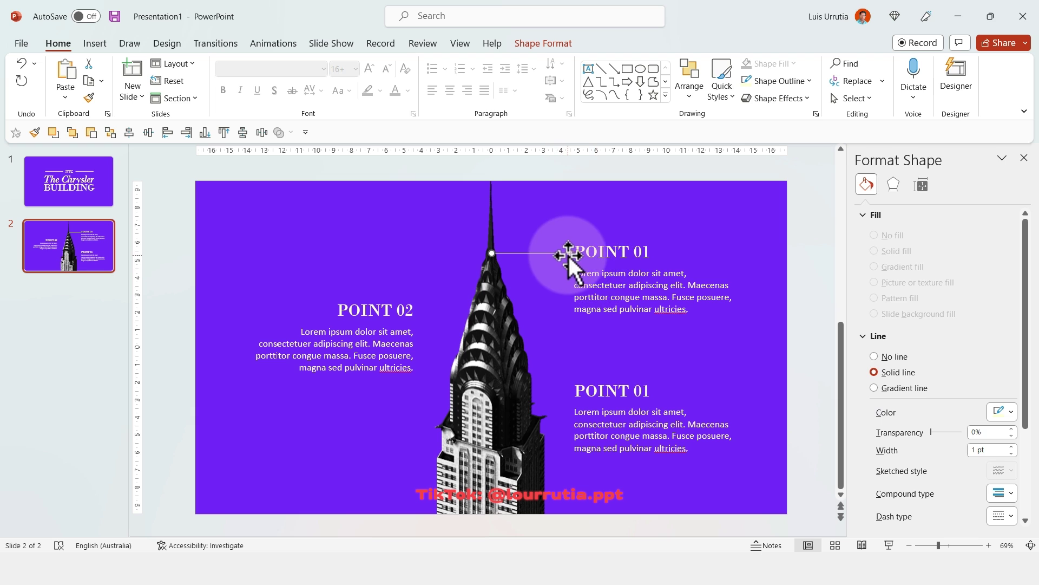
{"action": "left_click_drag", "start_coordinate": [562, 258], "coordinate": [560, 254]}
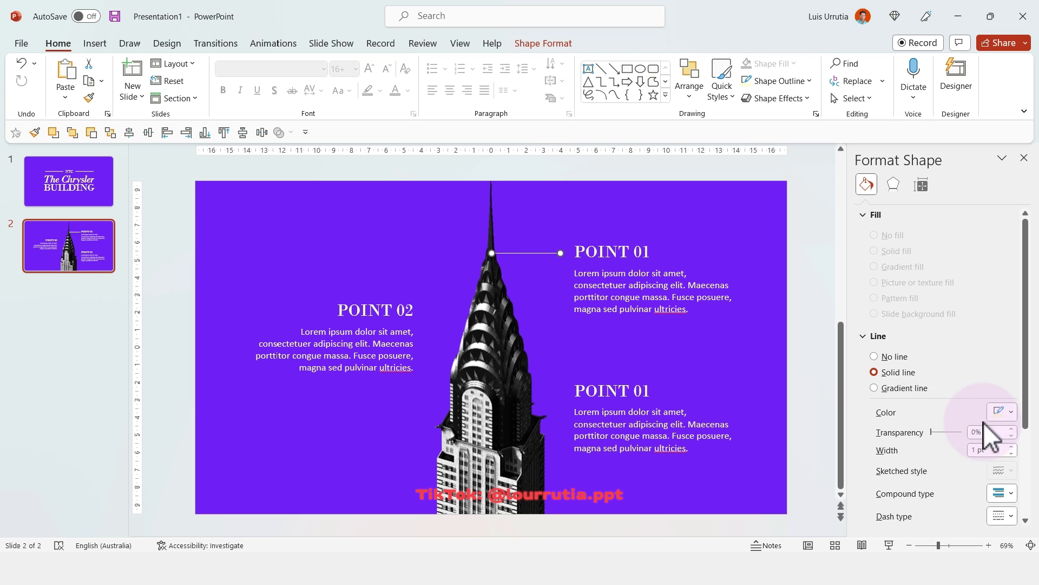
{"action": "scroll", "coordinate": [959, 317], "scroll_direction": "down", "scroll_amount": 5}
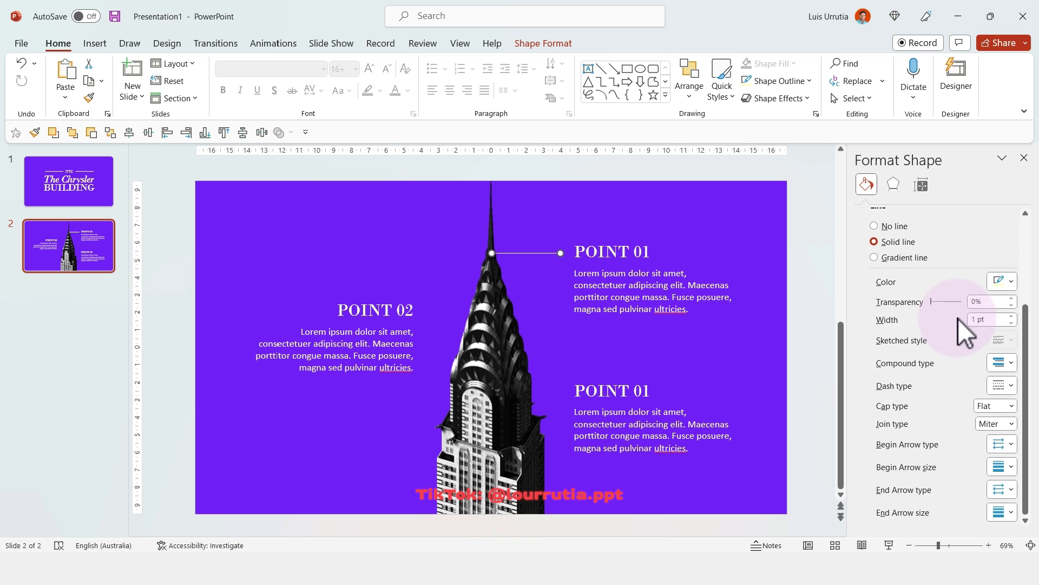
{"action": "left_click", "coordinate": [1002, 491]}
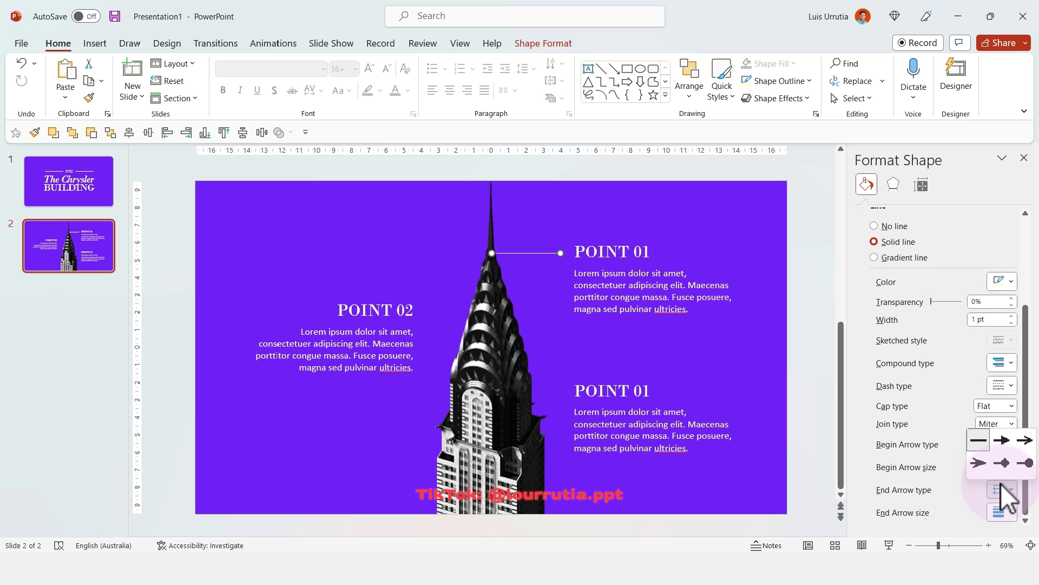
{"action": "left_click", "coordinate": [745, 218]}
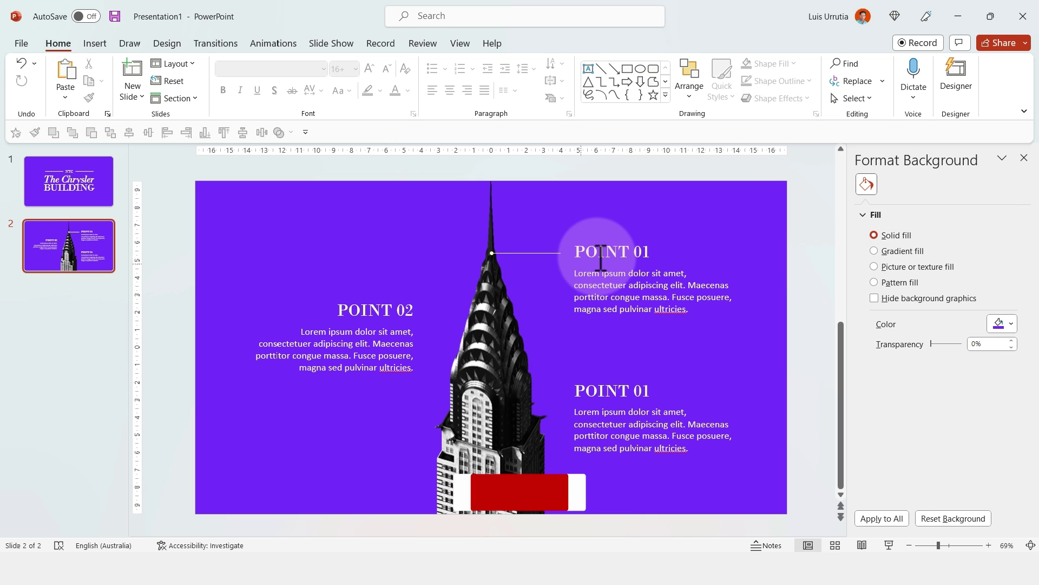
Step: Copy the line down and flip it horizontally to face POINT 02
{"action": "left_click", "coordinate": [536, 253]}
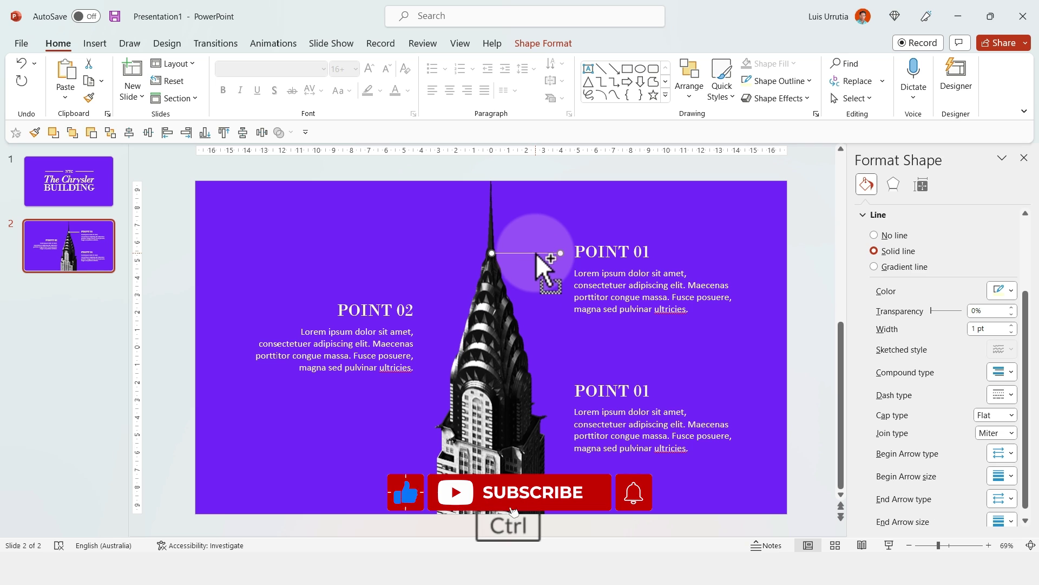
{"action": "left_click_drag", "start_coordinate": [536, 253], "coordinate": [473, 309]}
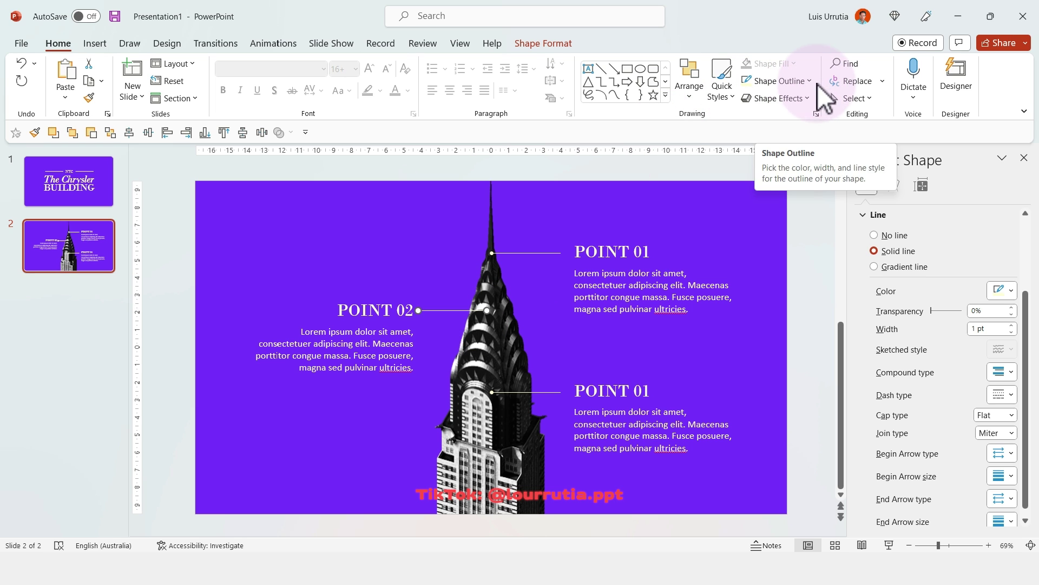
{"action": "left_click", "coordinate": [551, 44]}
{"action": "left_click", "coordinate": [791, 100]}
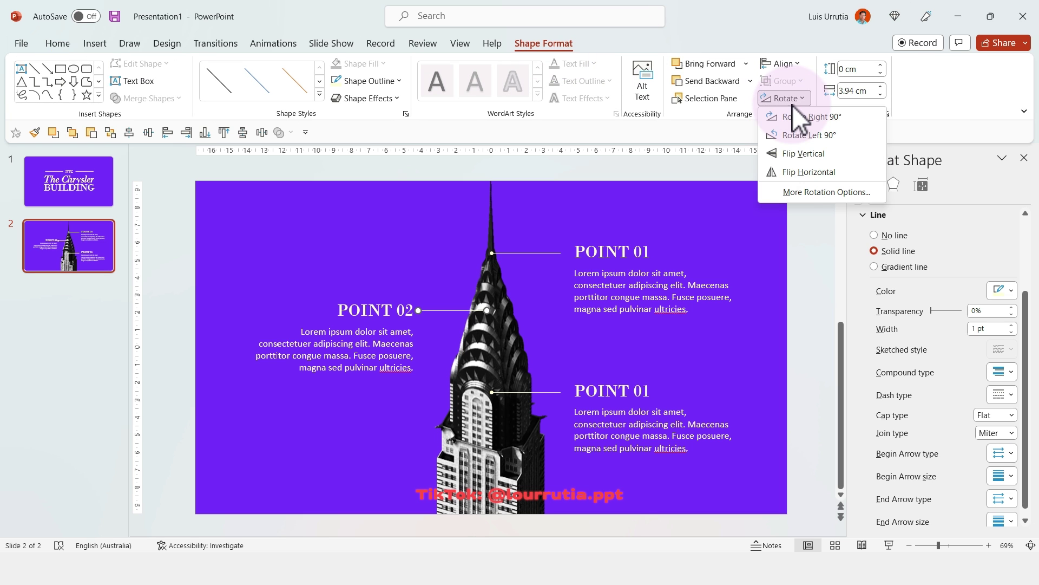
{"action": "left_click", "coordinate": [795, 169]}
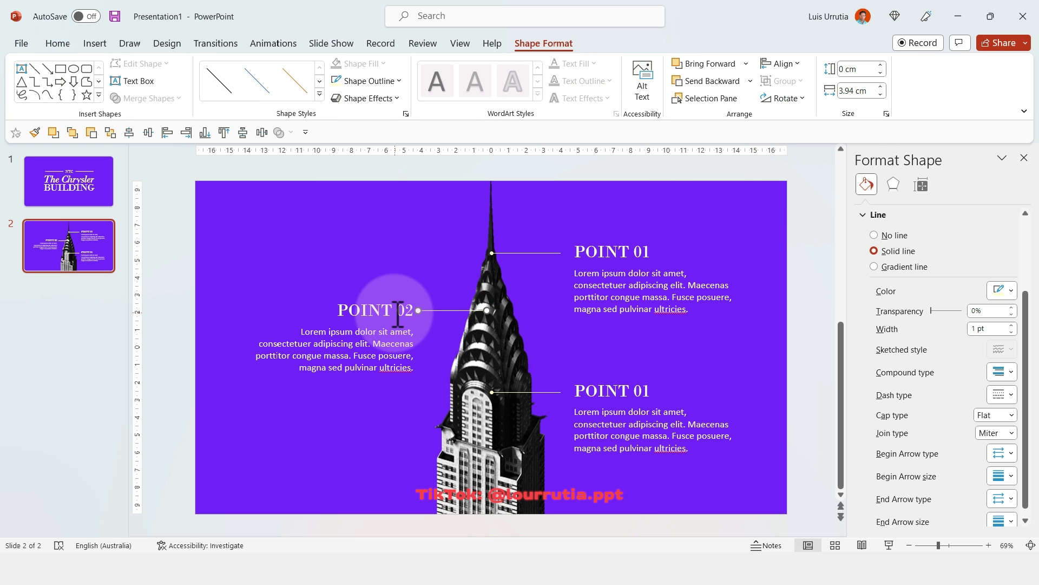
Step: Move POINT 02 and its line left and narrow its body box to five lines
{"action": "left_click", "coordinate": [364, 343], "text": "shift"}
{"action": "left_click_drag", "start_coordinate": [449, 310], "coordinate": [437, 309]}
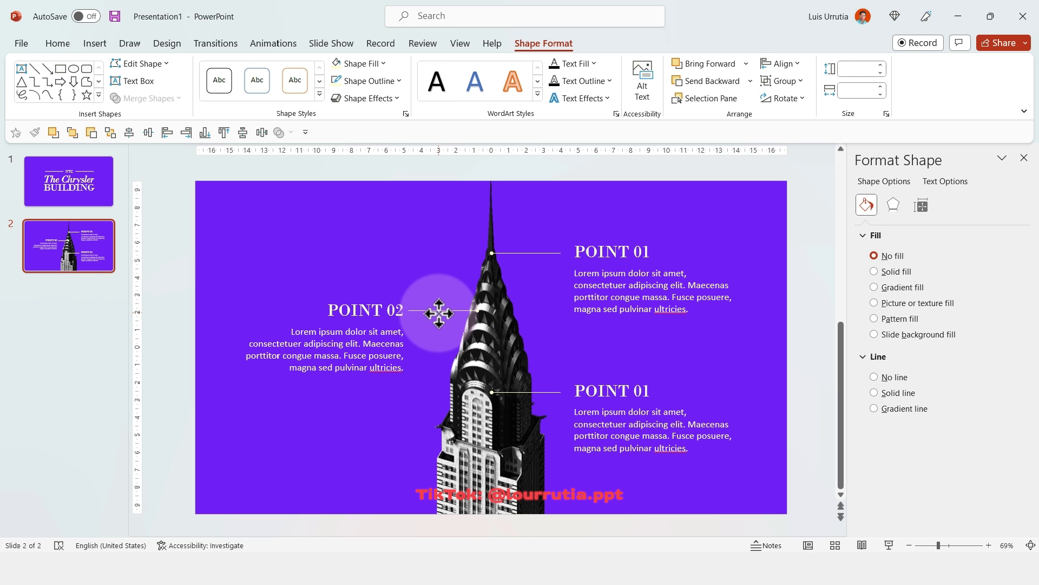
{"action": "left_click", "coordinate": [294, 372]}
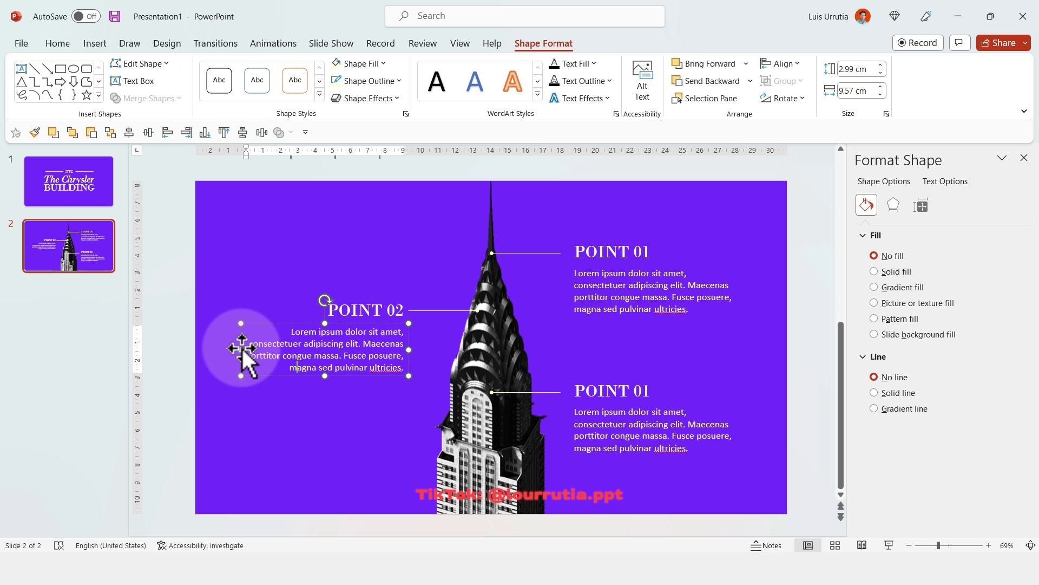
{"action": "left_click_drag", "start_coordinate": [241, 349], "coordinate": [276, 347]}
Step: Duplicate slide 2 with Ctrl+D, move its picture up and crop it to show the mid-tower
{"action": "left_click", "coordinate": [347, 233]}
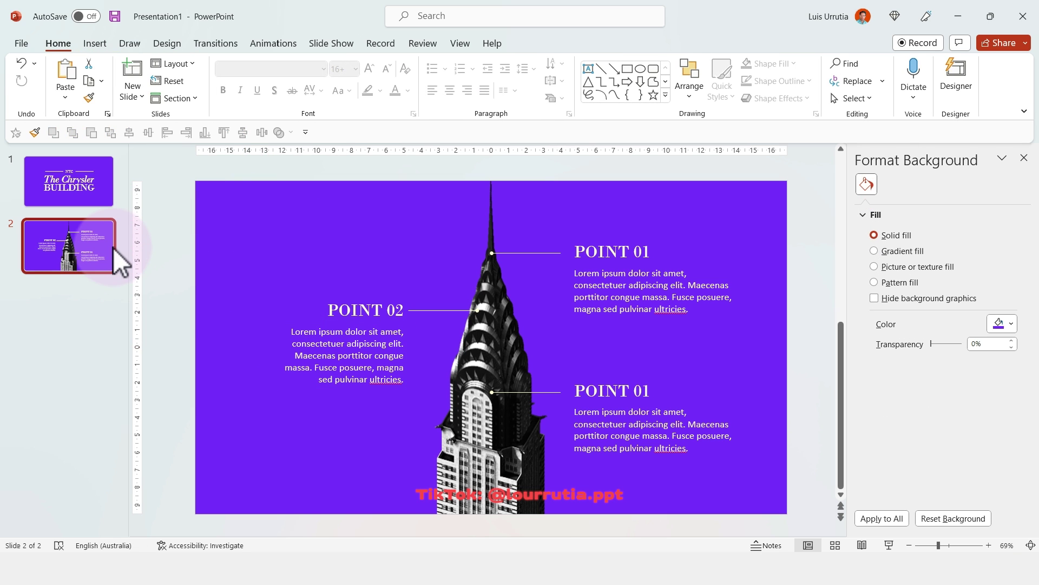
{"action": "key", "text": "ctrl+d"}
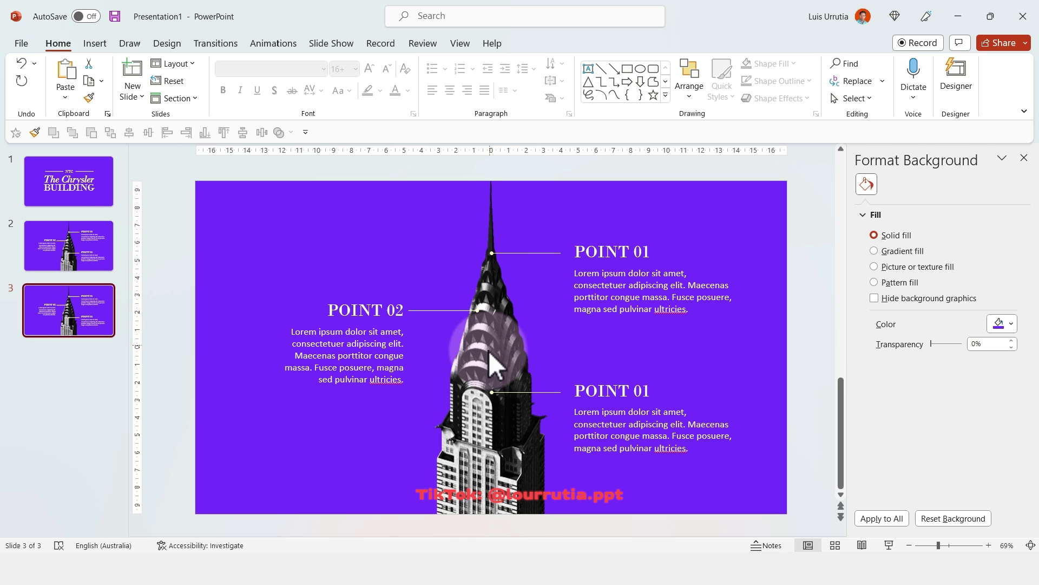
{"action": "left_click", "coordinate": [494, 501]}
{"action": "left_click_drag", "start_coordinate": [494, 500], "coordinate": [526, 165]}
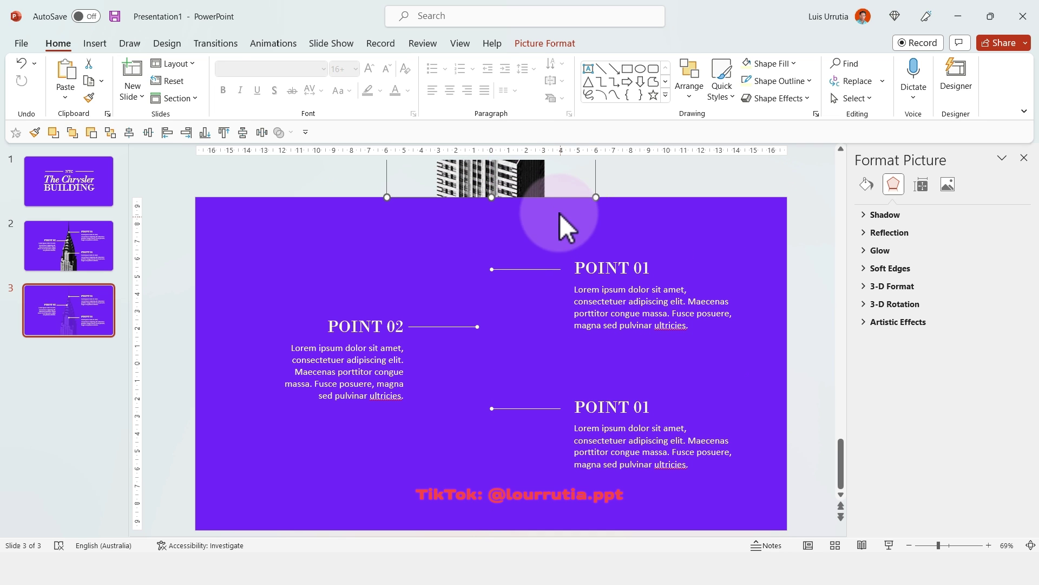
{"action": "left_click", "coordinate": [539, 43]}
{"action": "left_click", "coordinate": [870, 79]}
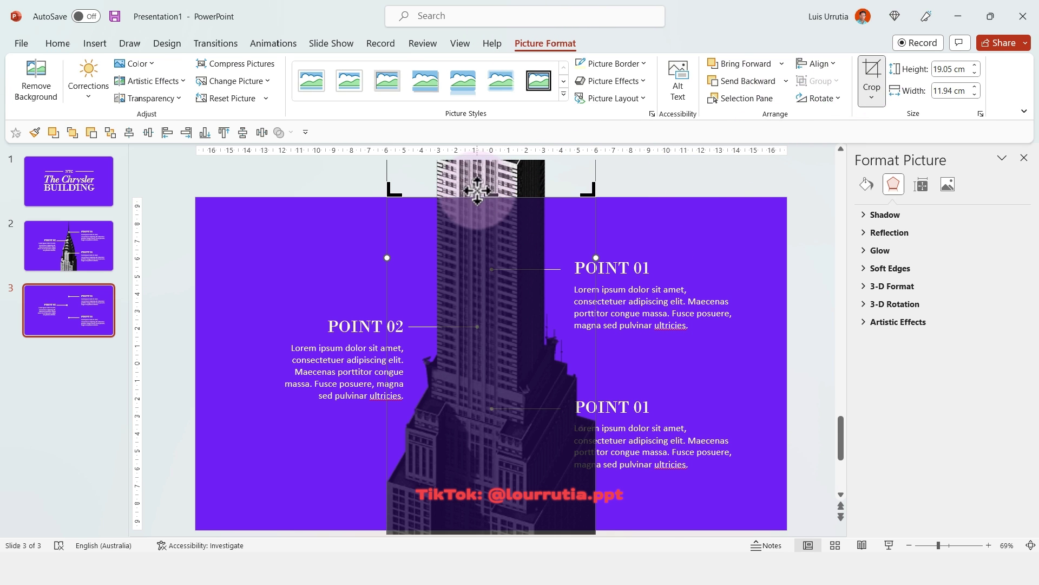
{"action": "left_click_drag", "start_coordinate": [477, 191], "coordinate": [462, 528]}
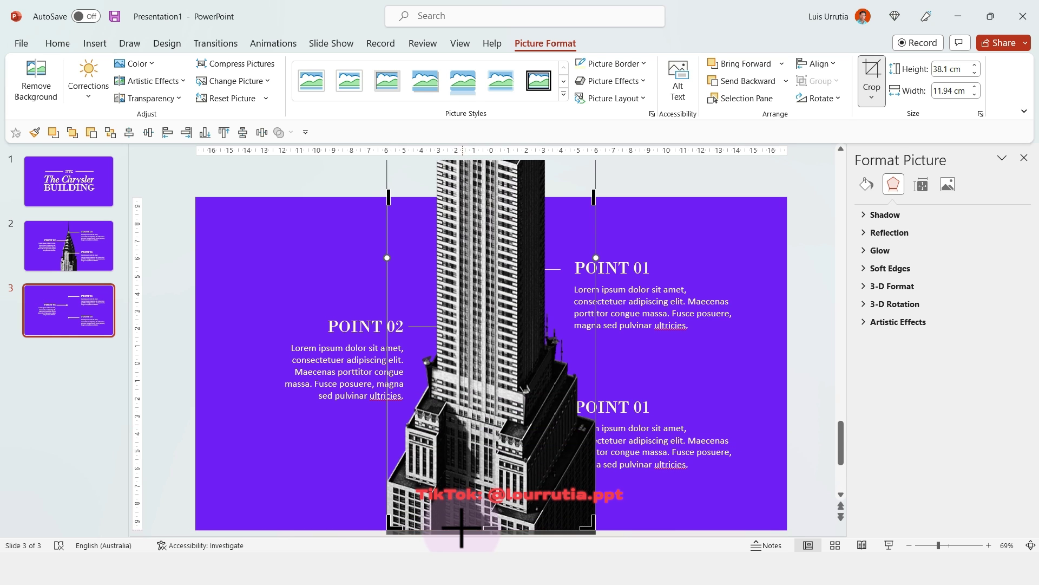
{"action": "scroll", "coordinate": [527, 369], "scroll_direction": "up", "scroll_amount": 10}
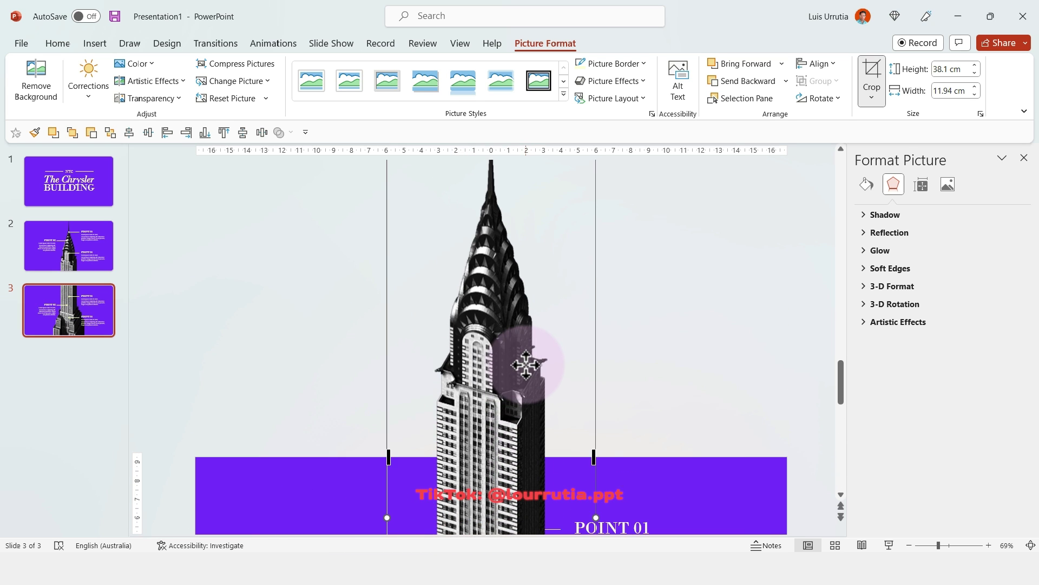
{"action": "scroll", "coordinate": [528, 362], "scroll_direction": "up", "scroll_amount": 2}
{"action": "left_click_drag", "start_coordinate": [495, 171], "coordinate": [509, 490]}
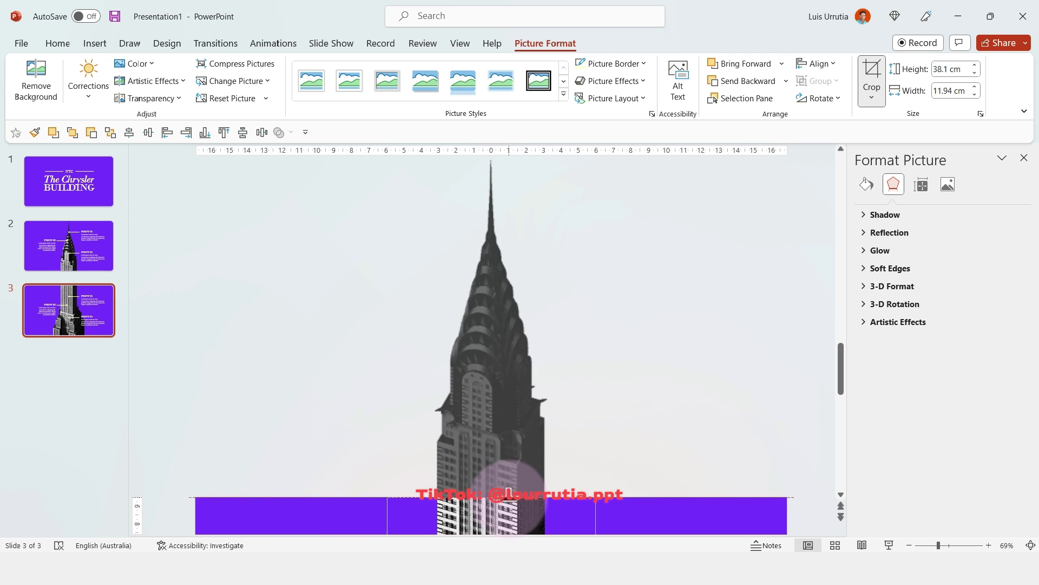
{"action": "left_click", "coordinate": [639, 401]}
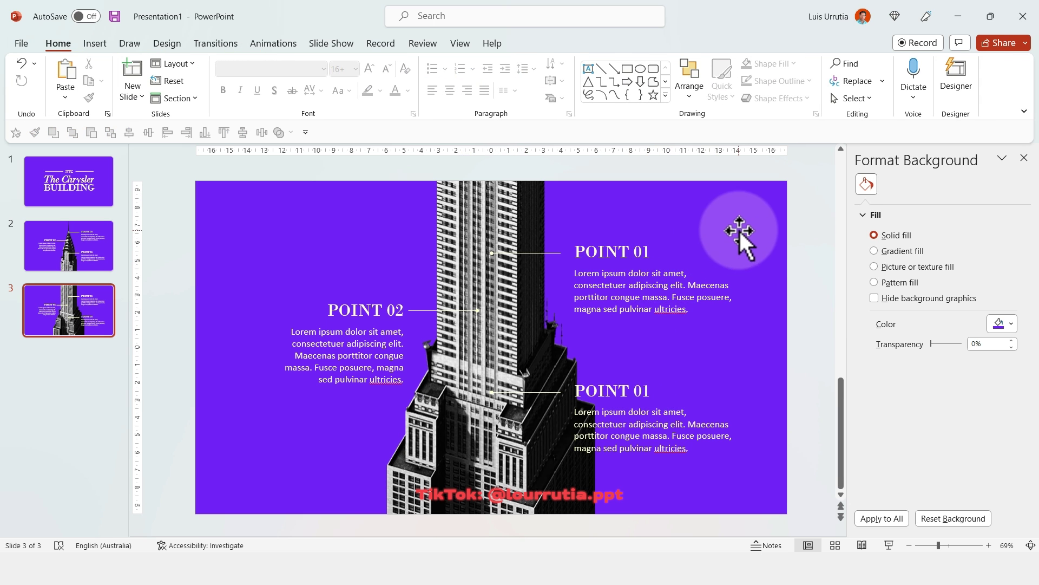
Step: Raise the top-right point and renumber its heading POINT 04
{"action": "left_click", "coordinate": [594, 262]}
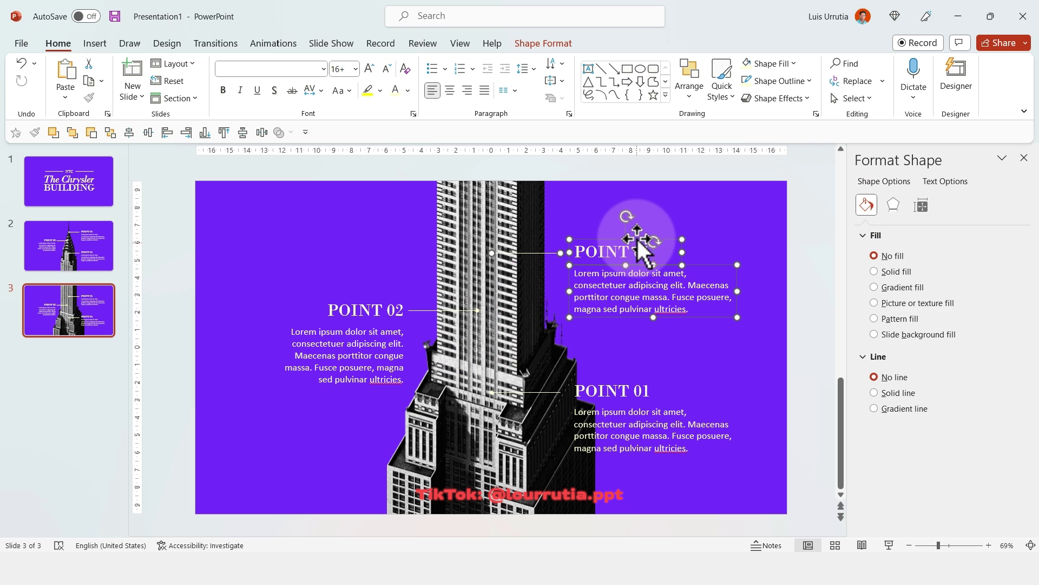
{"action": "left_click_drag", "start_coordinate": [638, 239], "coordinate": [638, 212]}
{"action": "left_click", "coordinate": [639, 334]}
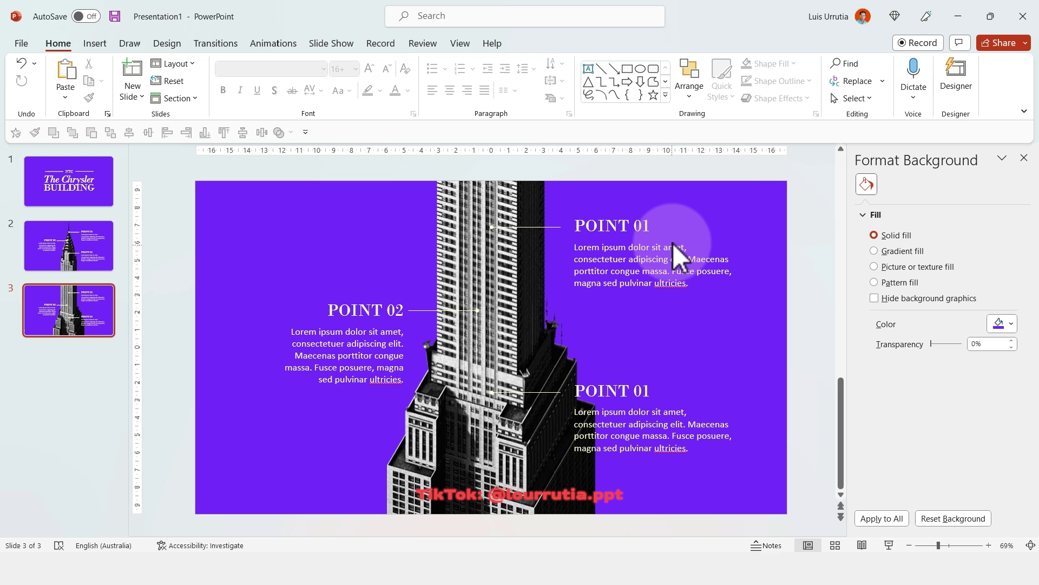
{"action": "left_click", "coordinate": [652, 228]}
{"action": "key", "text": "BackSpace"}
{"action": "type", "text": "4"}
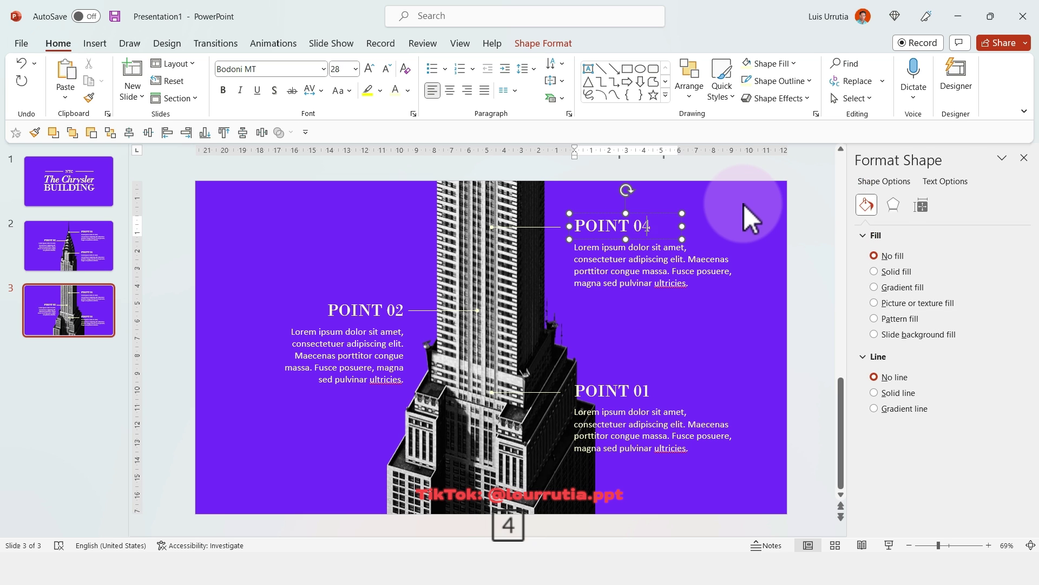
{"action": "left_click_drag", "start_coordinate": [710, 341], "coordinate": [487, 192]}
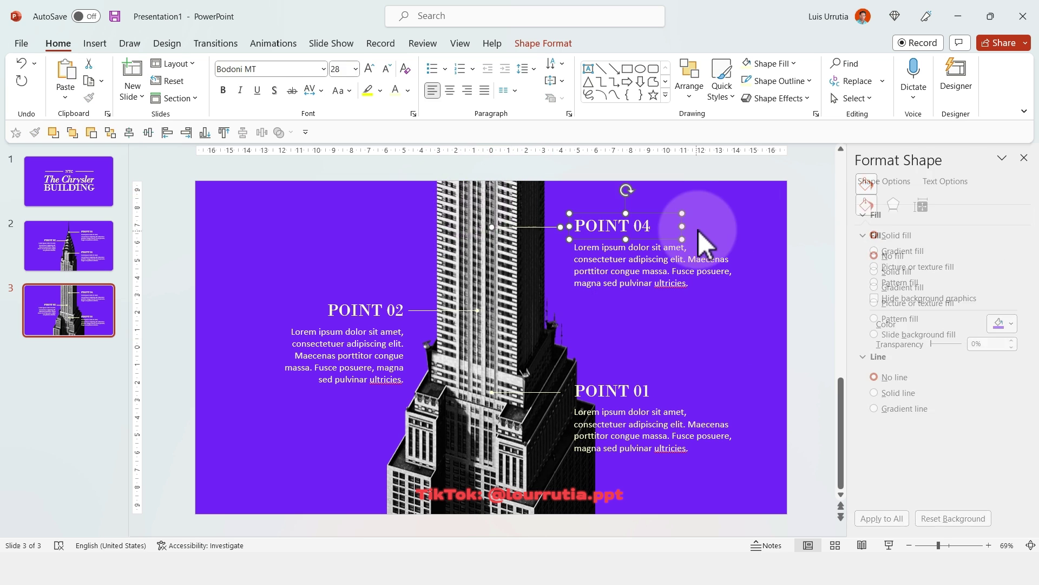
{"action": "left_click", "coordinate": [703, 236]}
{"action": "left_click_drag", "start_coordinate": [738, 200], "coordinate": [460, 313]}
{"action": "left_click_drag", "start_coordinate": [768, 319], "coordinate": [447, 199]}
{"action": "left_click", "coordinate": [717, 242]}
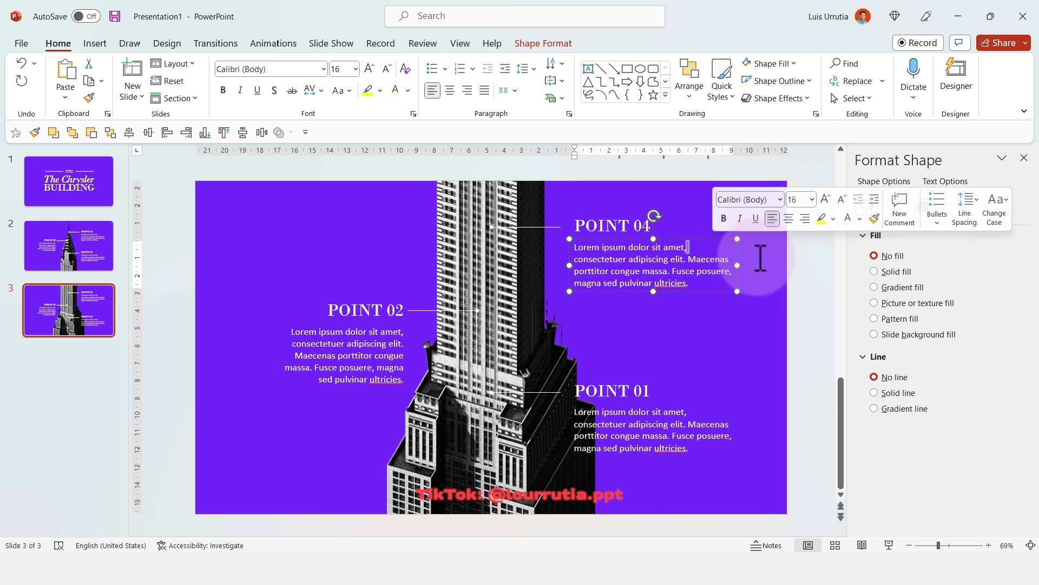
{"action": "left_click_drag", "start_coordinate": [760, 317], "coordinate": [460, 203]}
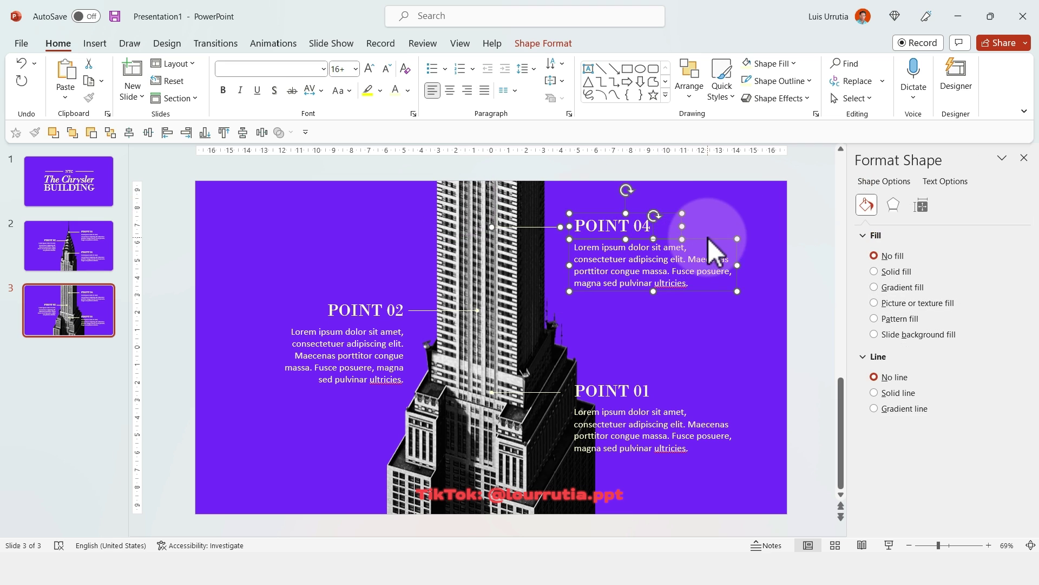
{"action": "left_click_drag", "start_coordinate": [708, 237], "coordinate": [708, 249]}
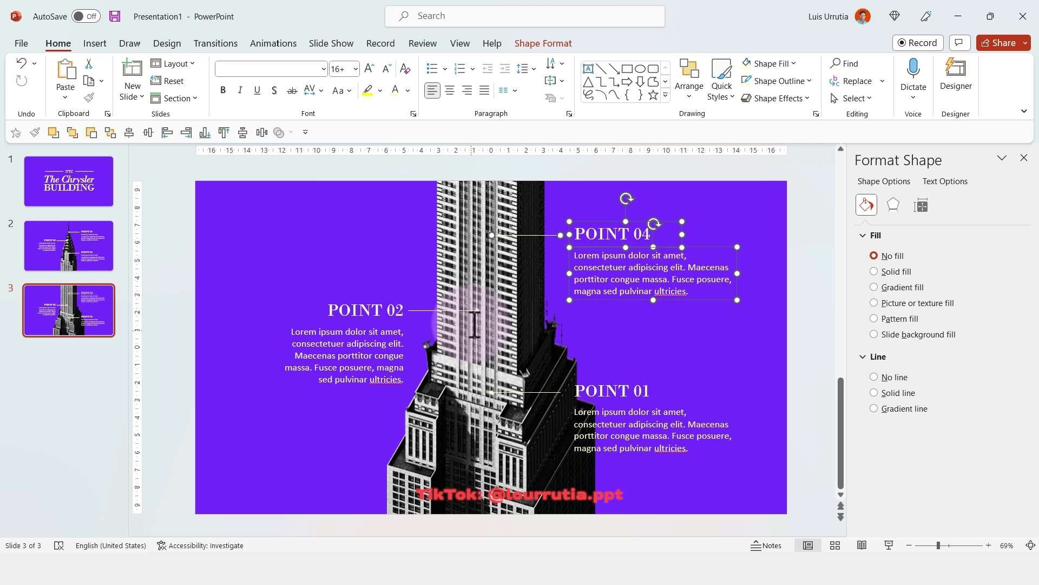
Step: Renumber the left heading POINT 05 and move its title and body up
{"action": "left_click", "coordinate": [396, 310]}
{"action": "key", "text": "BackSpace"}
{"action": "type", "text": "5"}
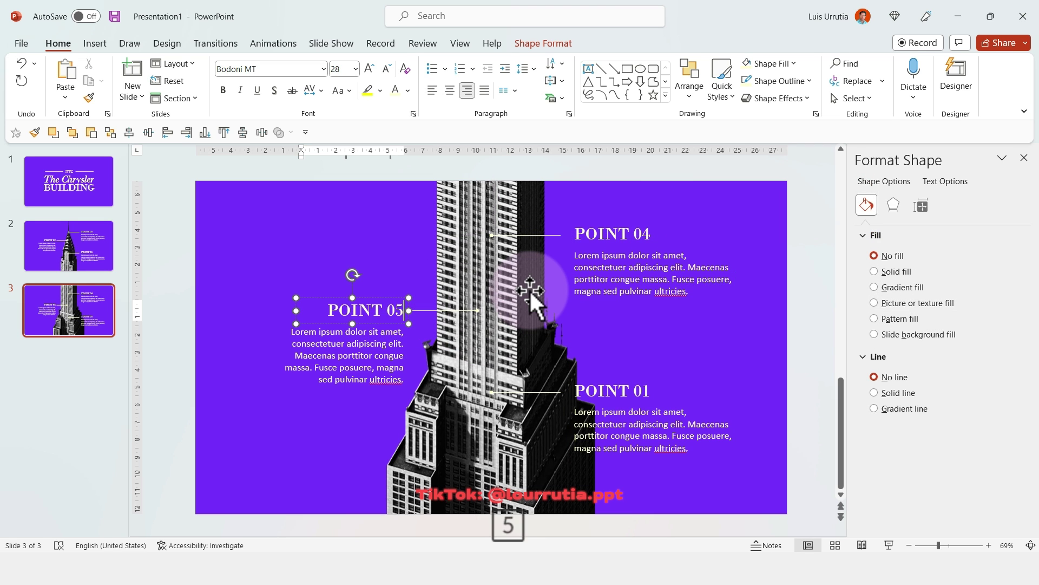
{"action": "left_click", "coordinate": [399, 326], "text": "shift"}
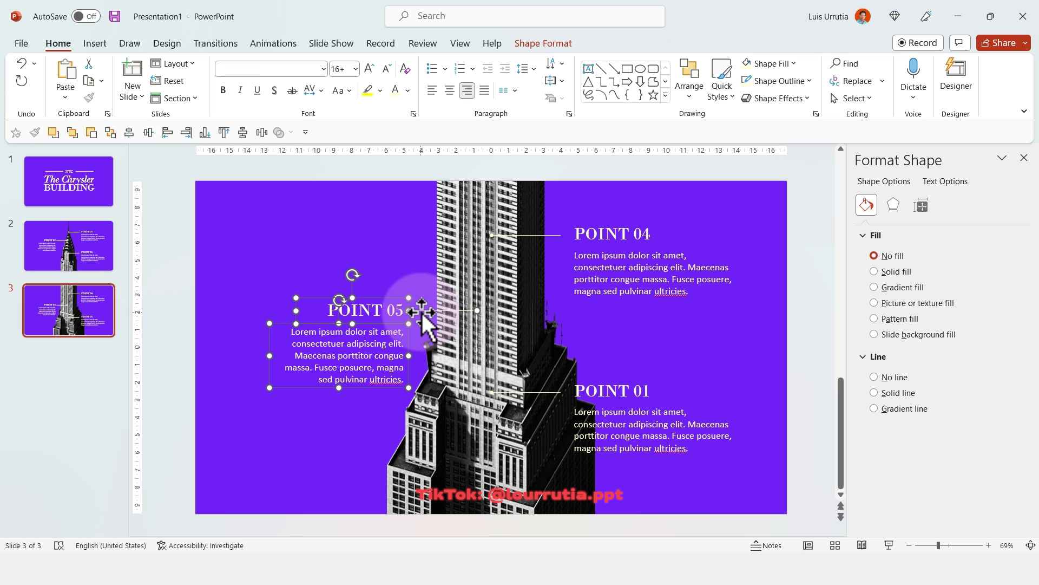
{"action": "left_click_drag", "start_coordinate": [422, 311], "coordinate": [422, 277]}
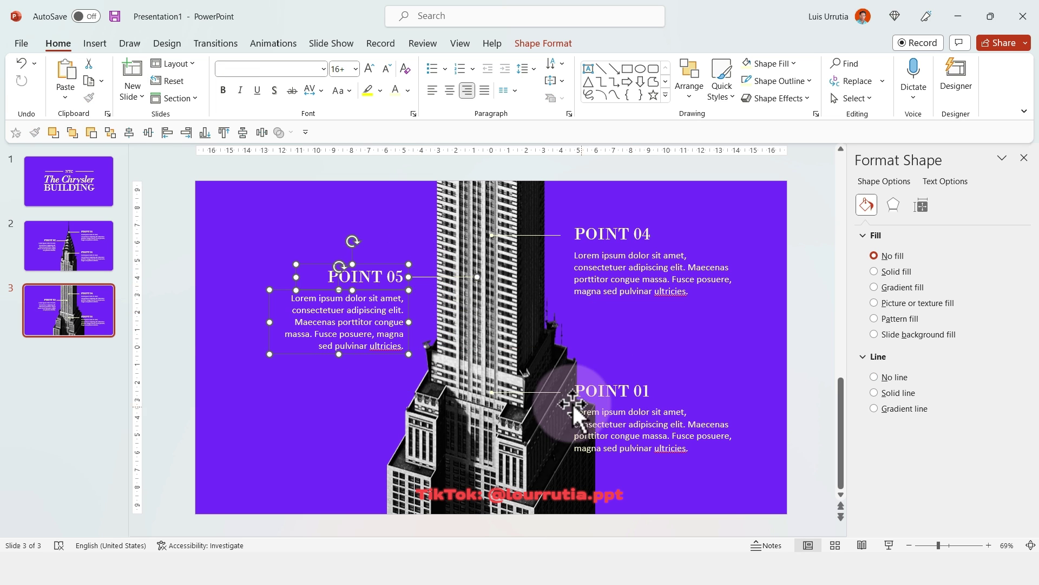
Step: Move the bottom POINT 01 and its line right, making its body box narrower and taller
{"action": "left_click", "coordinate": [549, 393]}
{"action": "left_click", "coordinate": [631, 399], "text": "shift"}
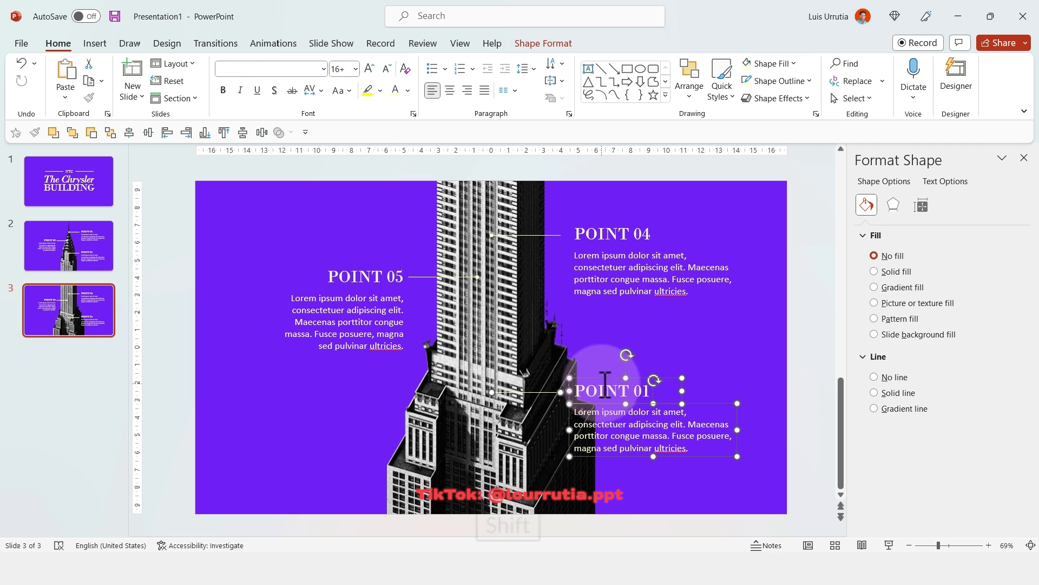
{"action": "left_click_drag", "start_coordinate": [601, 382], "coordinate": [634, 372]}
{"action": "left_click", "coordinate": [754, 428]}
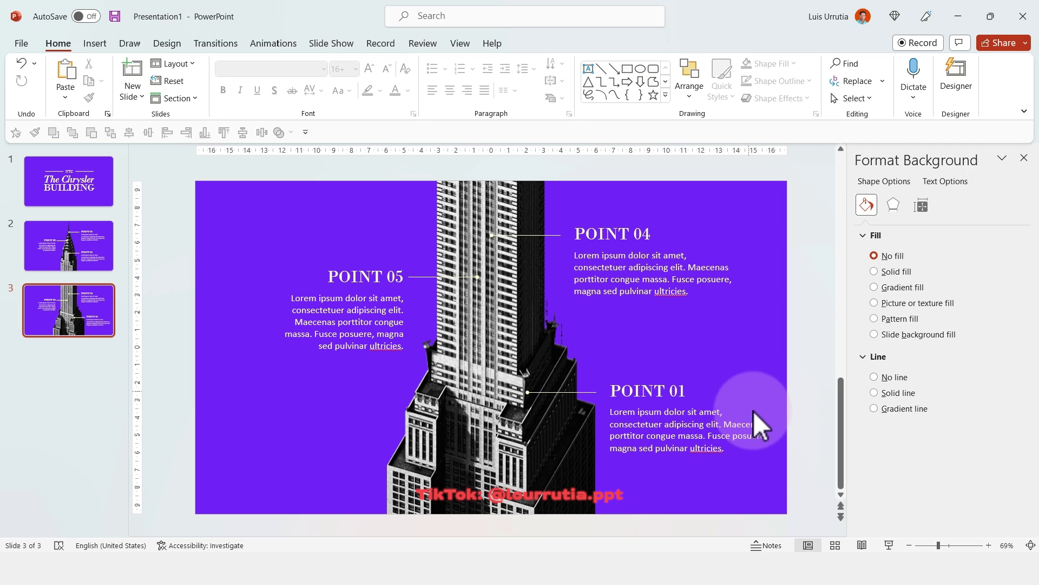
{"action": "left_click", "coordinate": [773, 448]}
{"action": "left_click_drag", "start_coordinate": [773, 456], "coordinate": [755, 469]}
Step: Retitle it POINT 06 and raise its title, line and text beside the building
{"action": "left_click", "coordinate": [684, 392]}
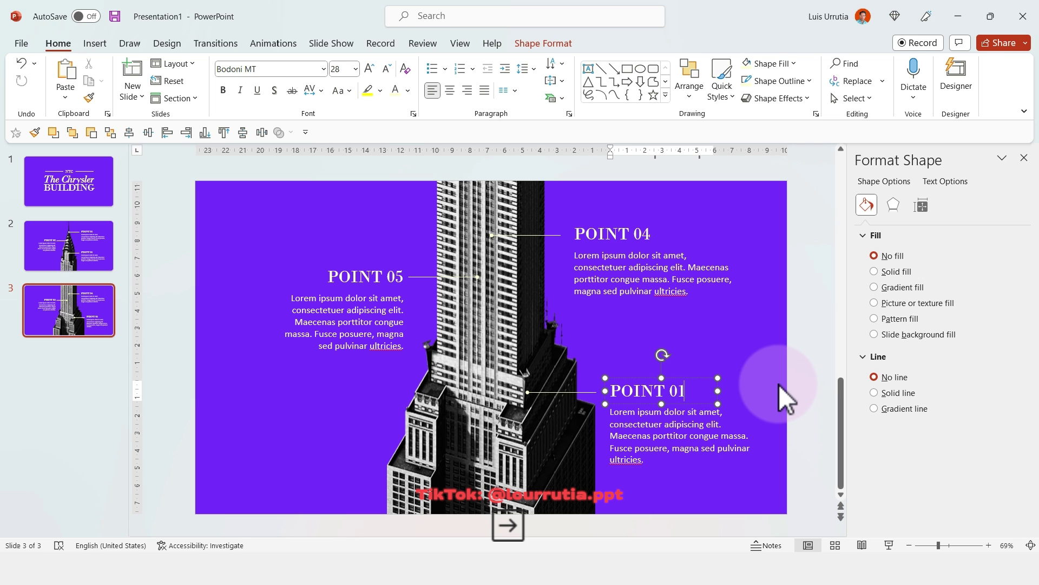
{"action": "key", "text": "BackSpace"}
{"action": "type", "text": "6"}
{"action": "left_click", "coordinate": [564, 392], "text": "shift"}
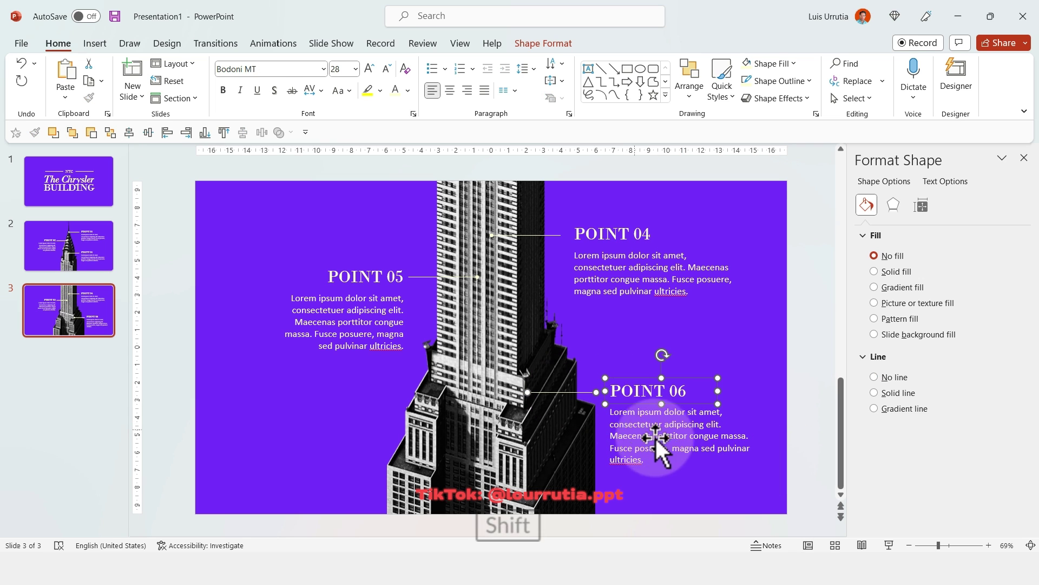
{"action": "left_click", "coordinate": [655, 437], "text": "shift"}
{"action": "left_click_drag", "start_coordinate": [634, 464], "coordinate": [635, 467]}
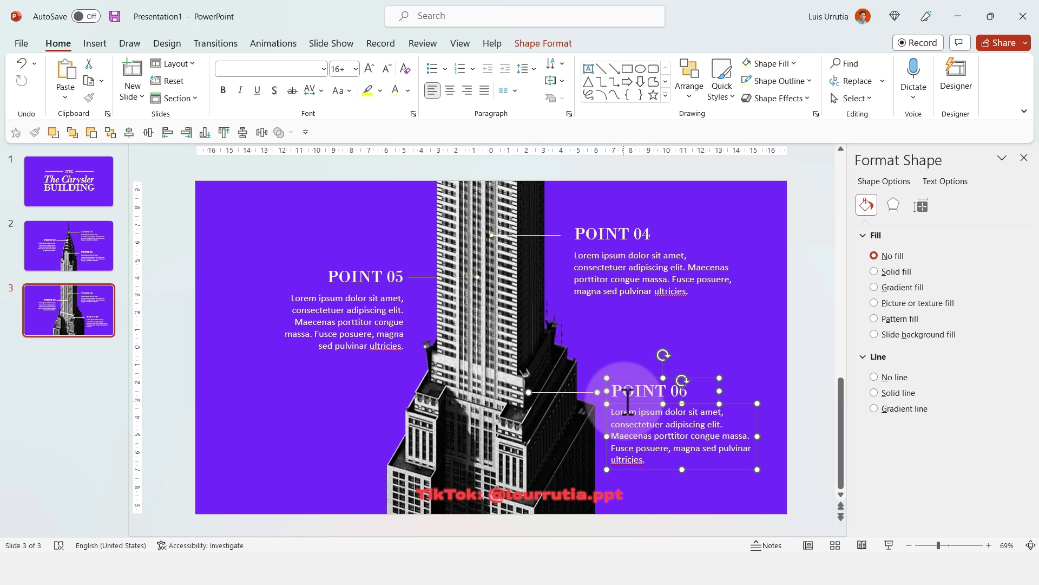
{"action": "left_click_drag", "start_coordinate": [628, 401], "coordinate": [642, 344]}
{"action": "left_click", "coordinate": [712, 397]}
{"action": "left_click", "coordinate": [747, 428]}
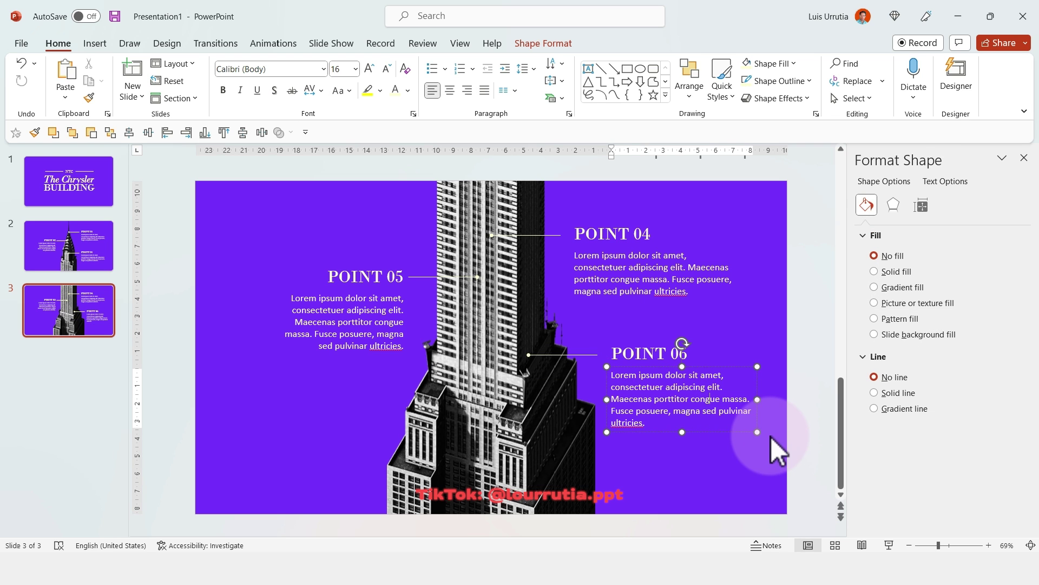
{"action": "left_click", "coordinate": [752, 446]}
{"action": "left_click", "coordinate": [760, 471]}
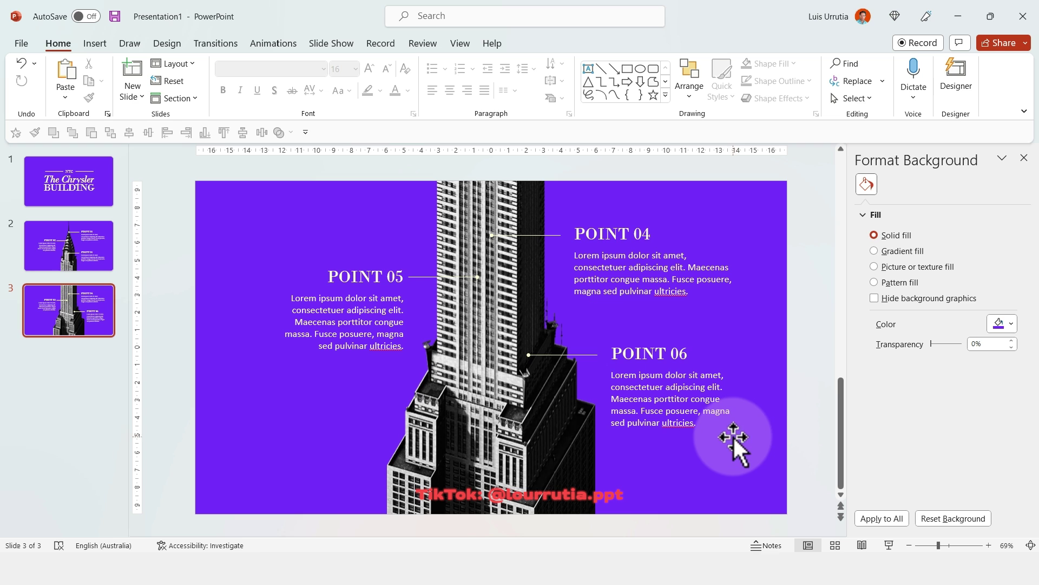
Step: Switch slide 3's background to a Linear Down gradient with the middle stop removed
{"action": "left_click", "coordinate": [889, 249]}
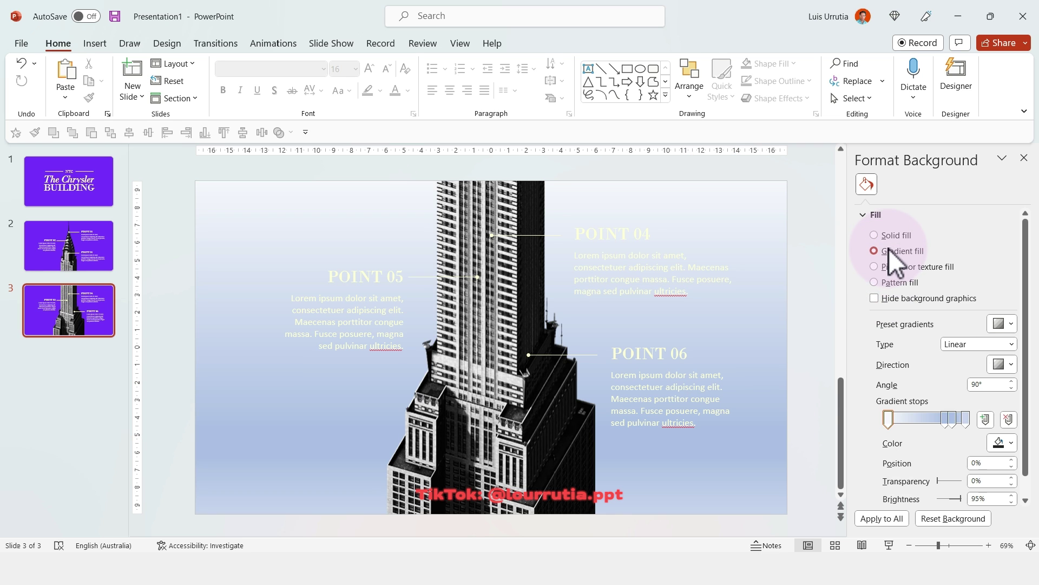
{"action": "left_click_drag", "start_coordinate": [955, 419], "coordinate": [958, 452]}
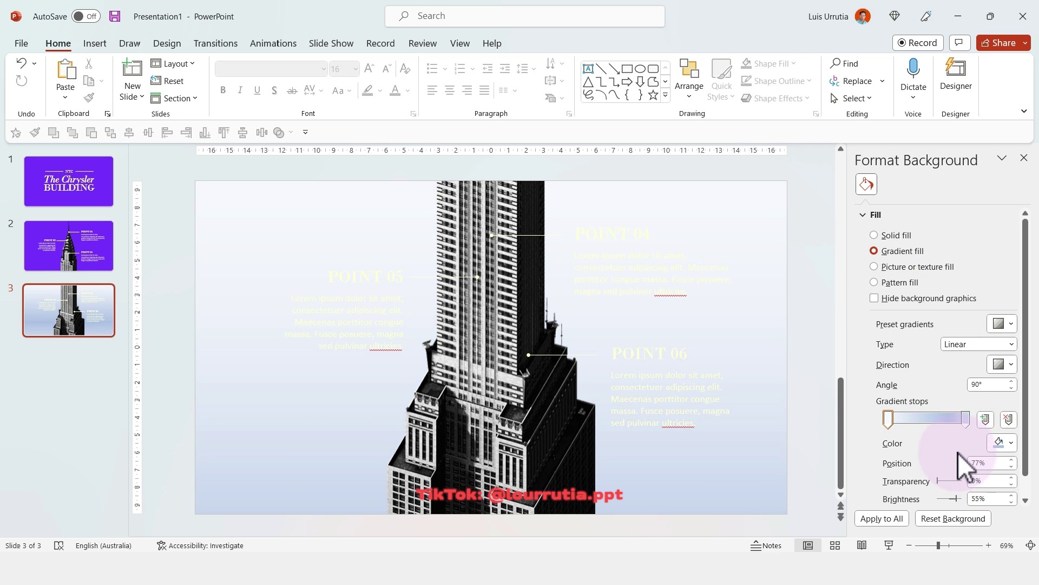
{"action": "left_click", "coordinate": [969, 414]}
{"action": "left_click", "coordinate": [1006, 364]}
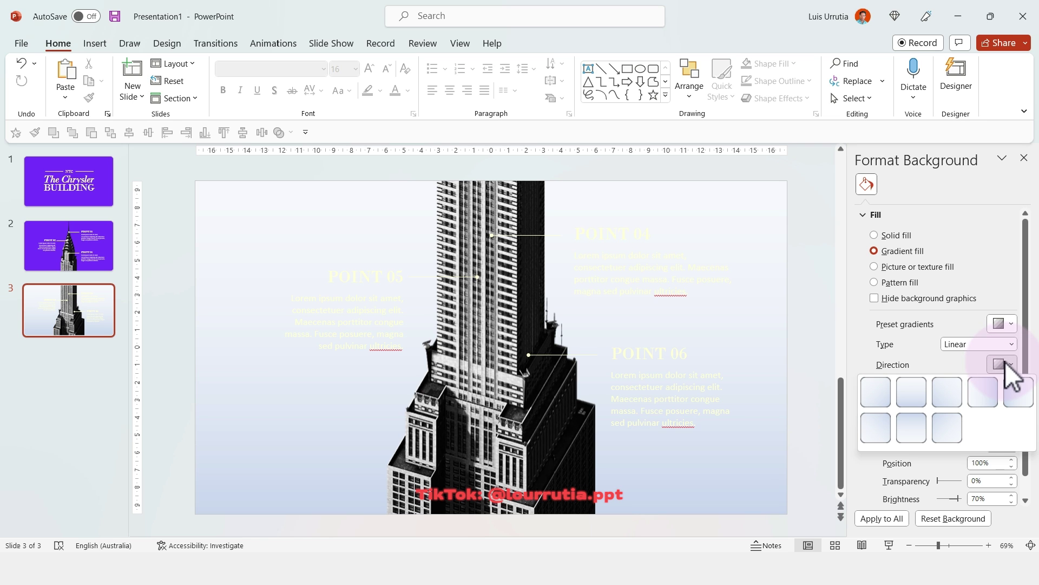
{"action": "left_click", "coordinate": [906, 396]}
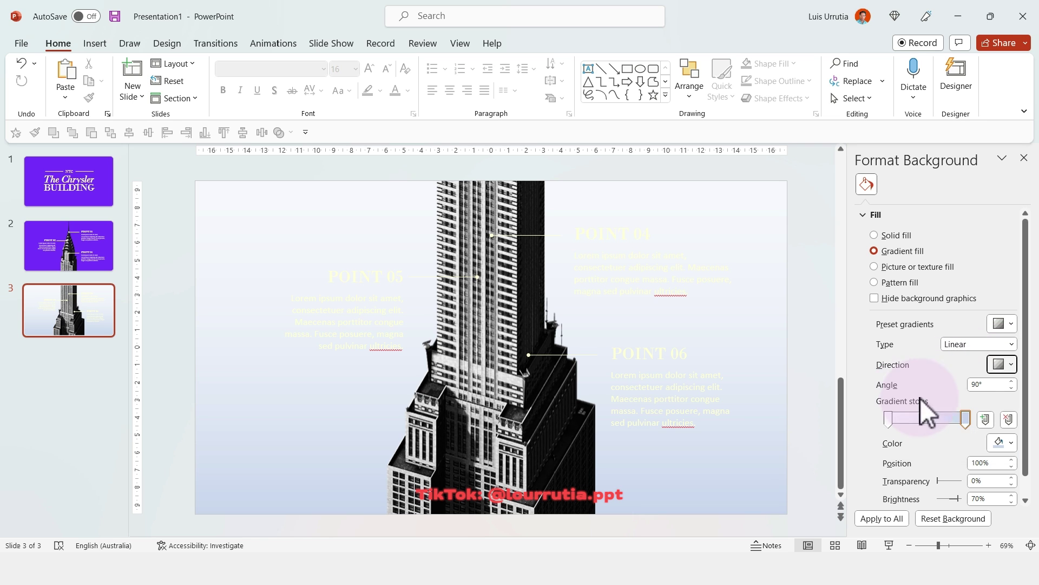
Step: Set the gradient's top stop to purple and its bottom stop to near-black
{"action": "left_click", "coordinate": [997, 441]}
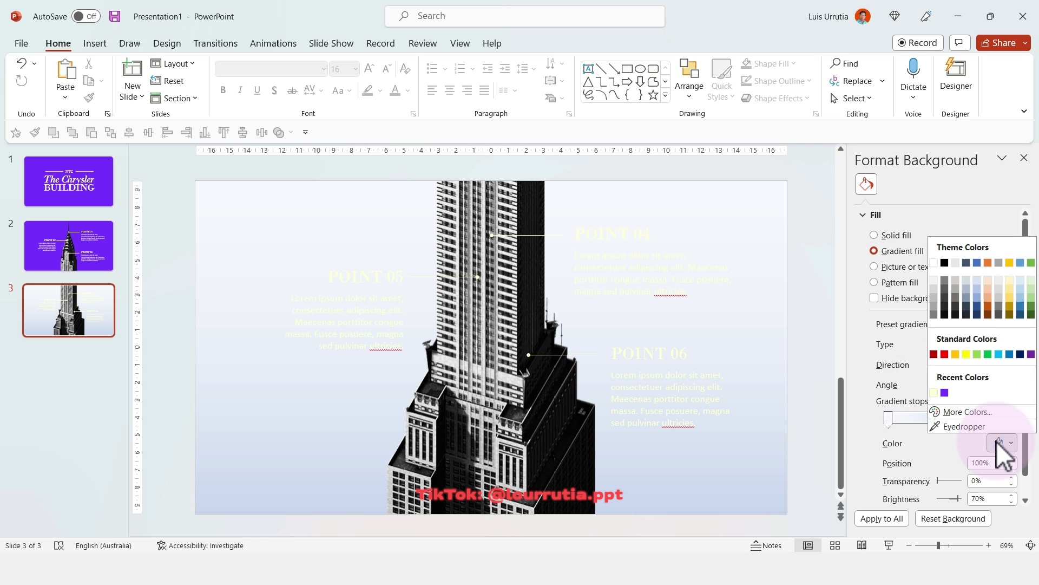
{"action": "left_click", "coordinate": [945, 392]}
{"action": "left_click", "coordinate": [889, 420]}
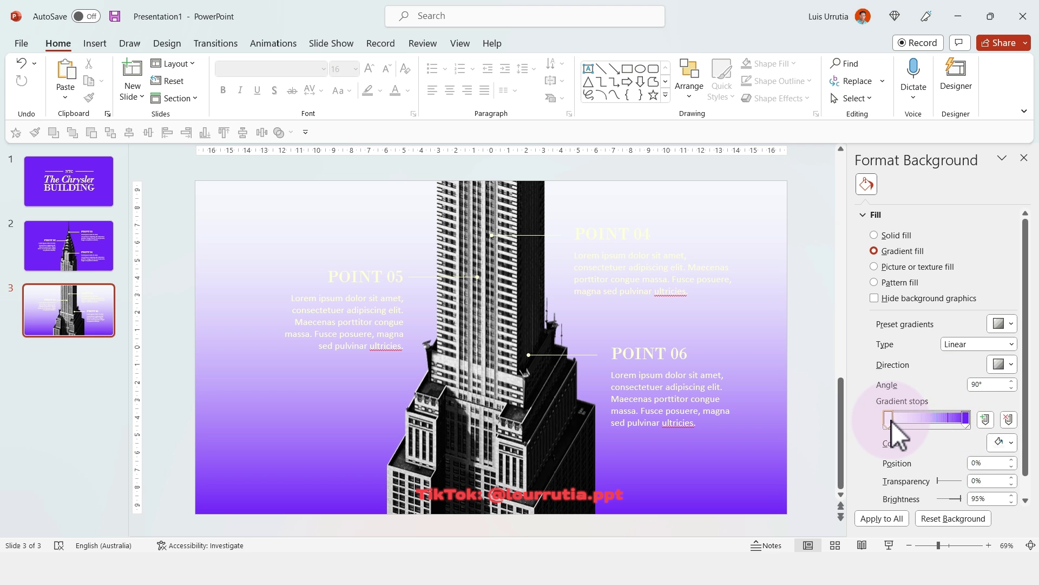
{"action": "left_click", "coordinate": [1002, 441]}
{"action": "left_click", "coordinate": [939, 392]}
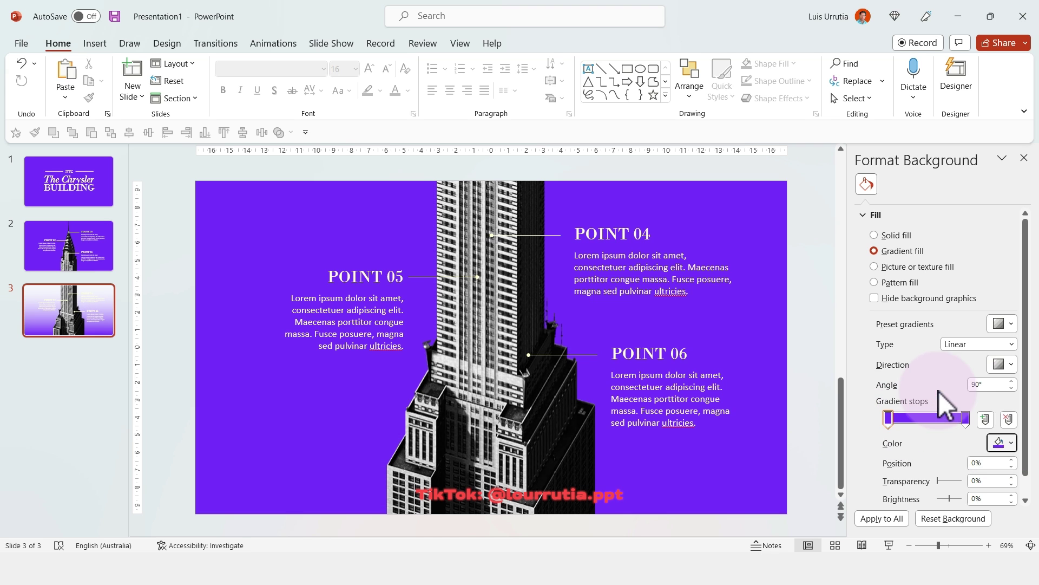
{"action": "left_click", "coordinate": [964, 417]}
{"action": "left_click", "coordinate": [1009, 447]}
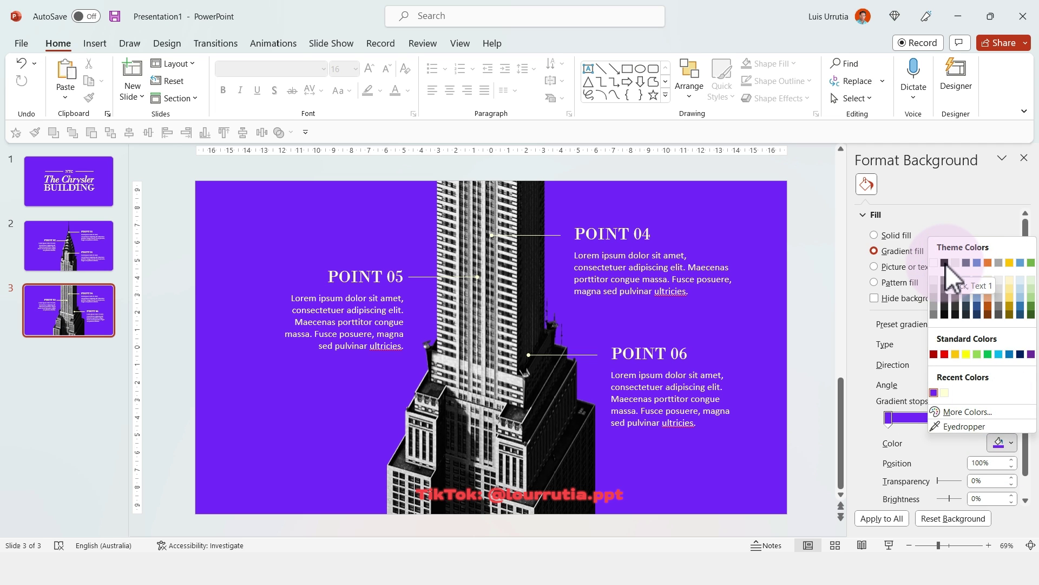
{"action": "left_click", "coordinate": [956, 312]}
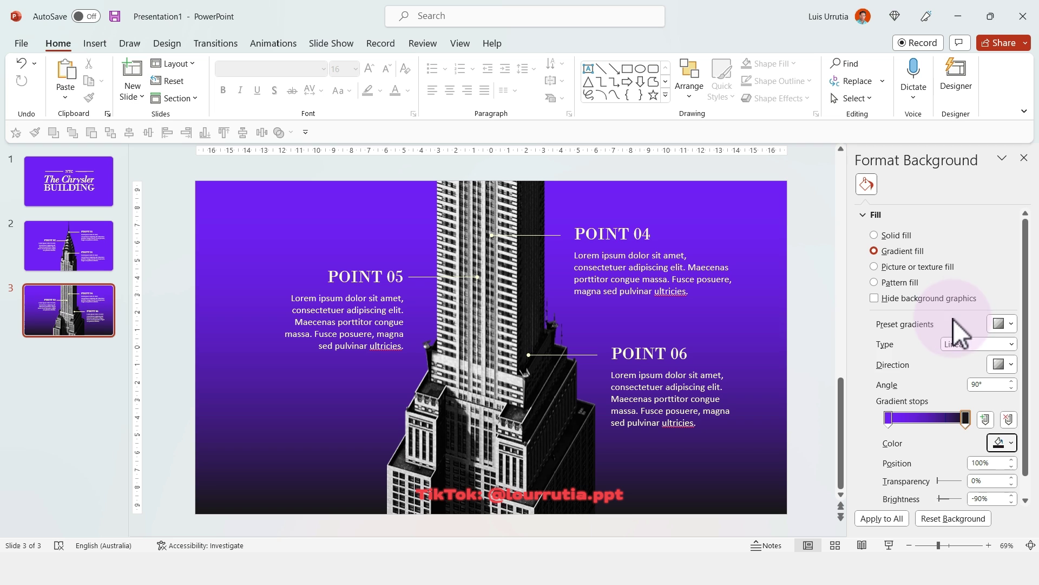
Step: Return to the title slide using the slide thumbnails
{"action": "left_click", "coordinate": [69, 262]}
{"action": "left_click", "coordinate": [63, 301]}
{"action": "left_click", "coordinate": [63, 248]}
{"action": "left_click", "coordinate": [70, 205]}
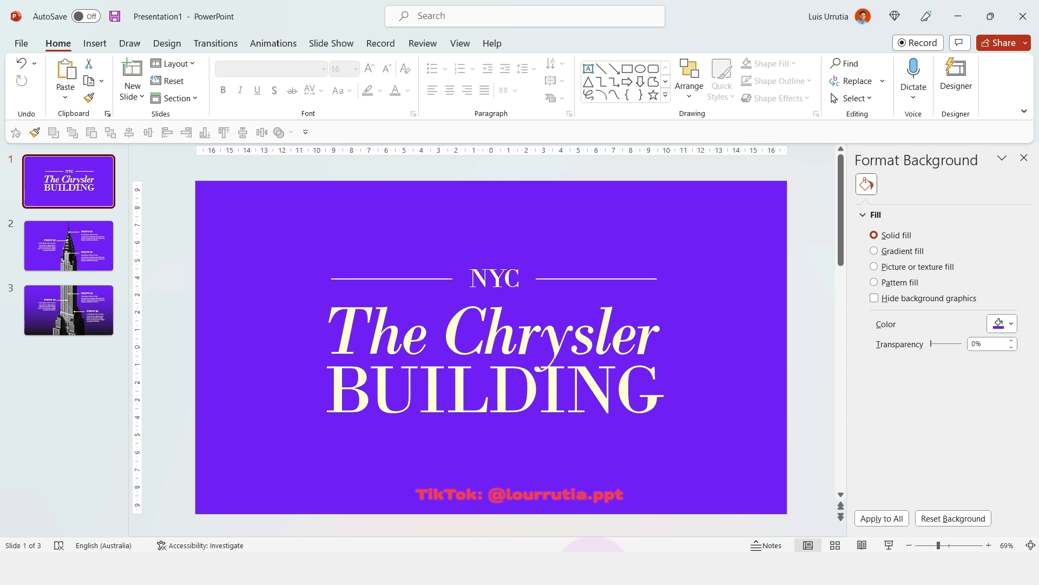
Step: In Chrome, run a Google image search for 'clouds png'
{"action": "key", "text": "alt+Tab"}
{"action": "left_click", "coordinate": [792, 34]}
{"action": "left_click", "coordinate": [697, 41]}
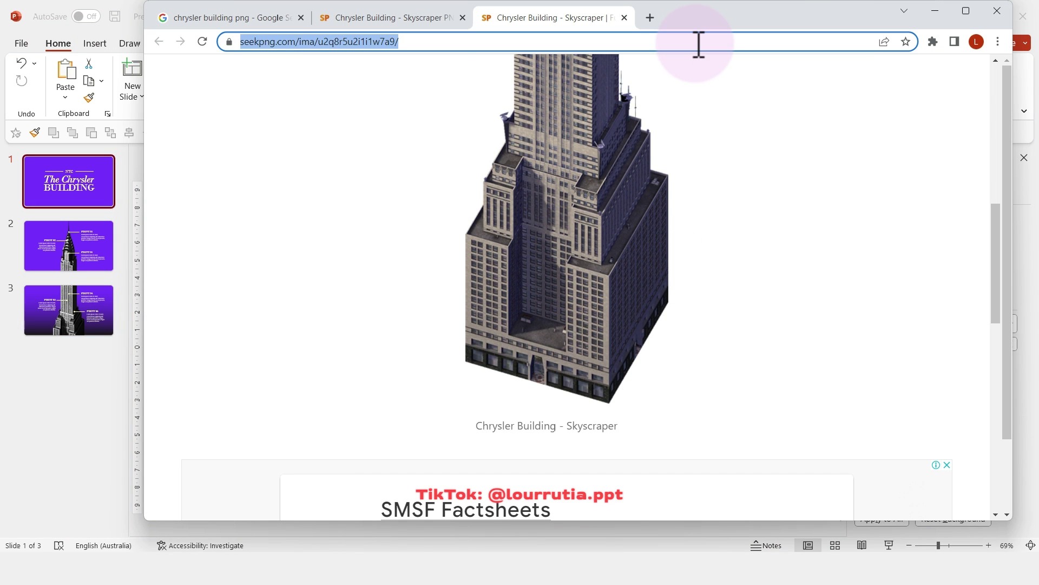
{"action": "type", "text": "clouds png"}
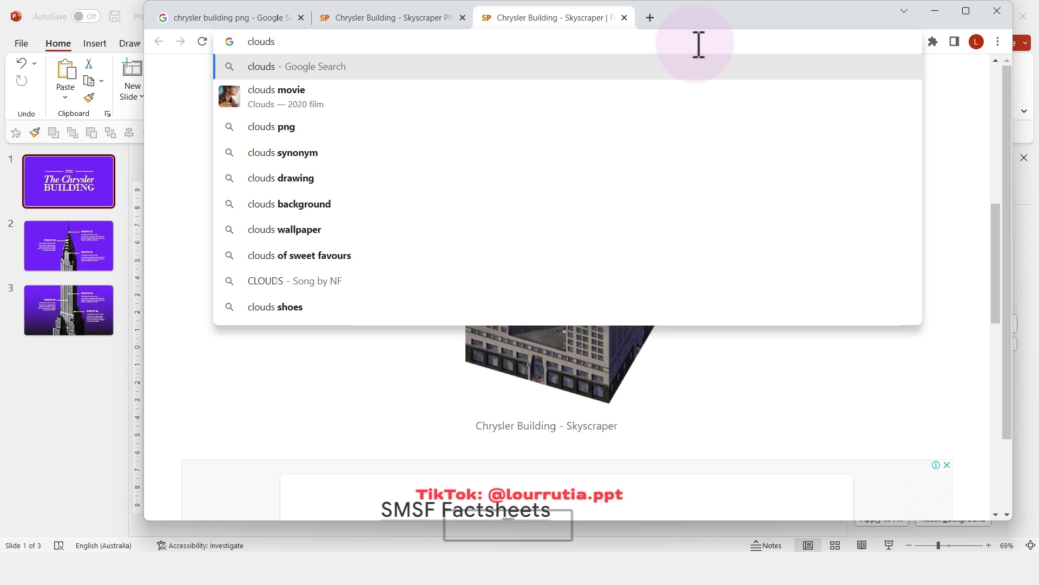
{"action": "key", "text": "Return"}
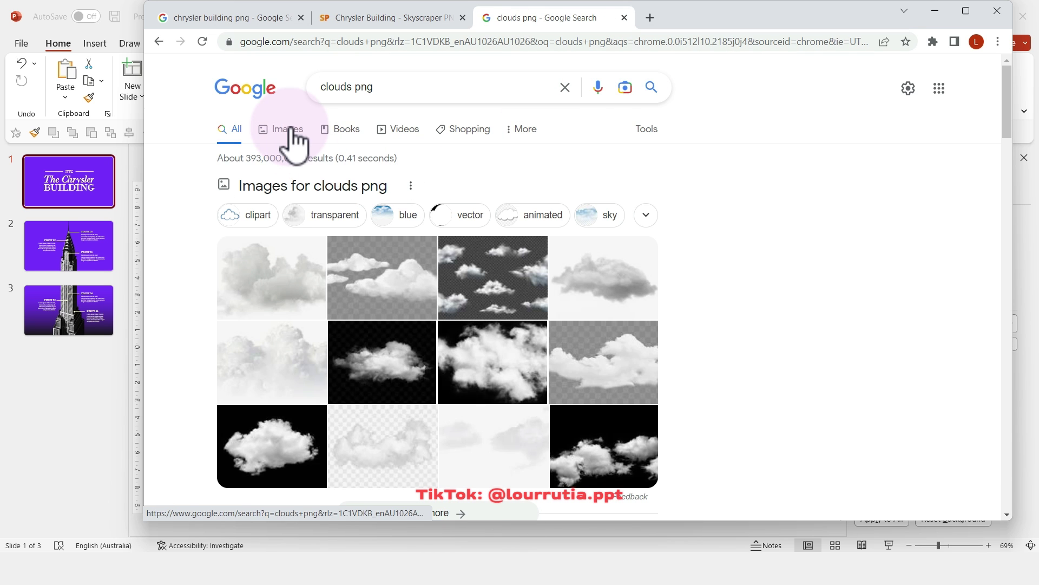
{"action": "left_click", "coordinate": [302, 136]}
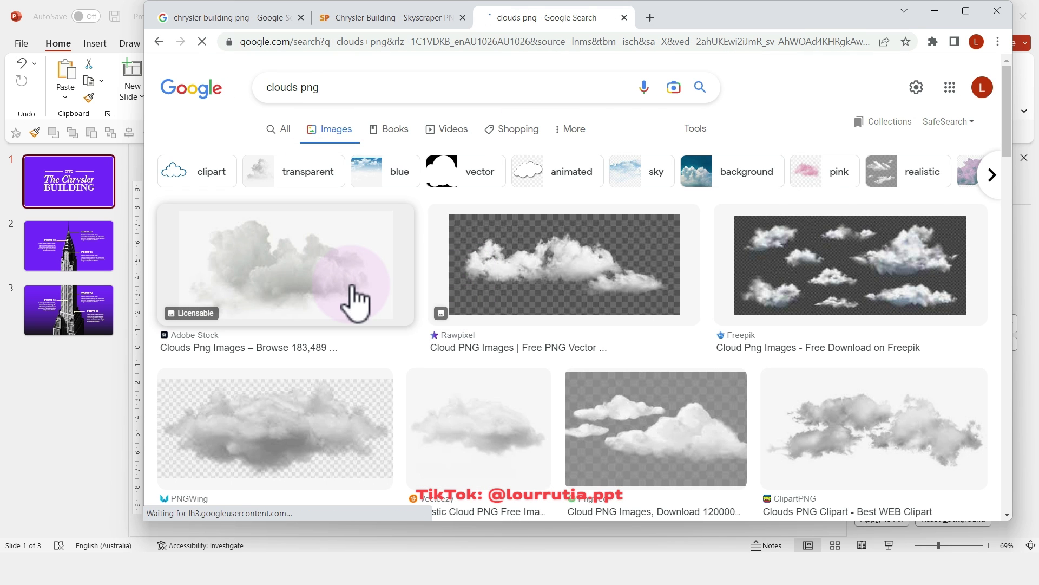
Step: Copy the Vecteezy transparent cloud image and return to PowerPoint
{"action": "scroll", "coordinate": [364, 282], "scroll_direction": "down", "scroll_amount": 1}
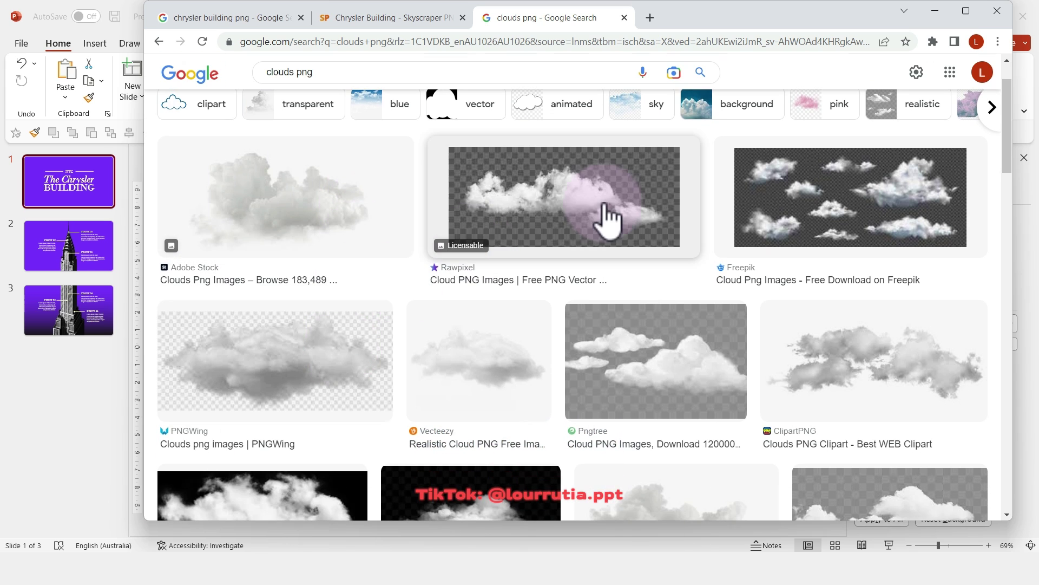
{"action": "left_click", "coordinate": [490, 377]}
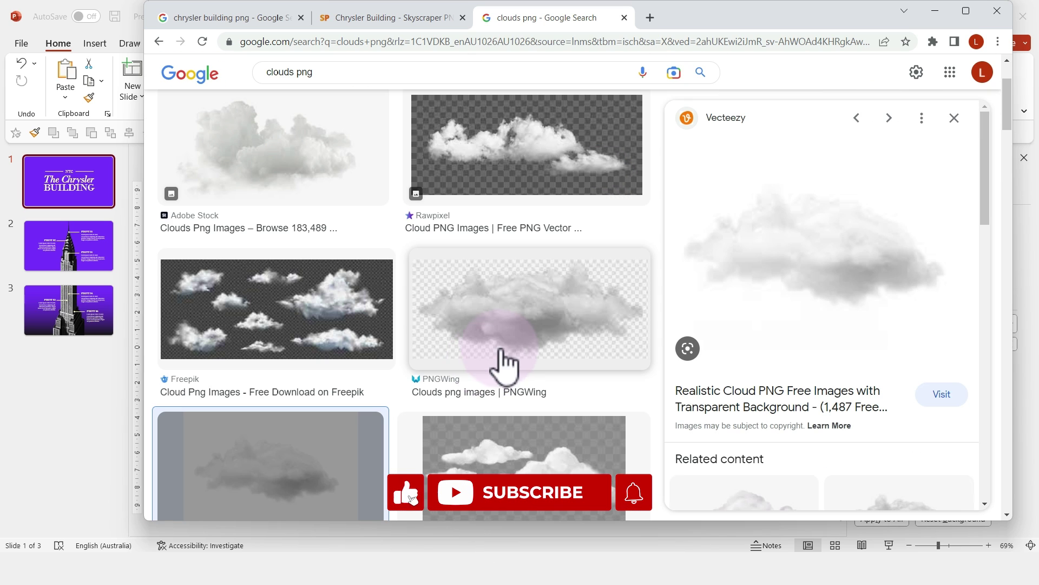
{"action": "right_click", "coordinate": [869, 240]}
{"action": "left_click", "coordinate": [755, 398]}
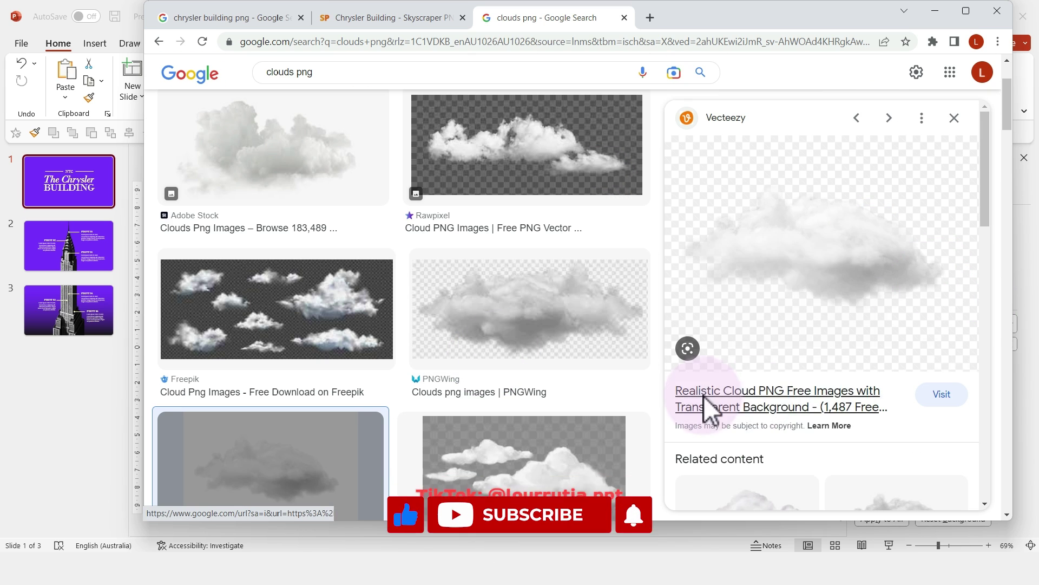
{"action": "left_click", "coordinate": [77, 264]}
Step: Paste the cloud onto the title slide, shrink it, and place it at bottom right
{"action": "left_click", "coordinate": [80, 203]}
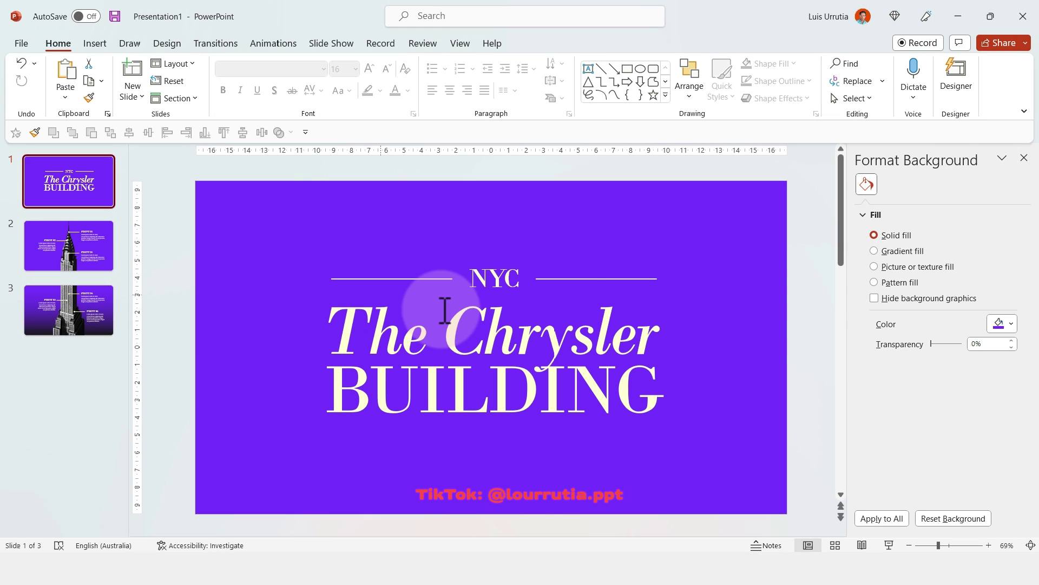
{"action": "key", "text": "ctrl+v"}
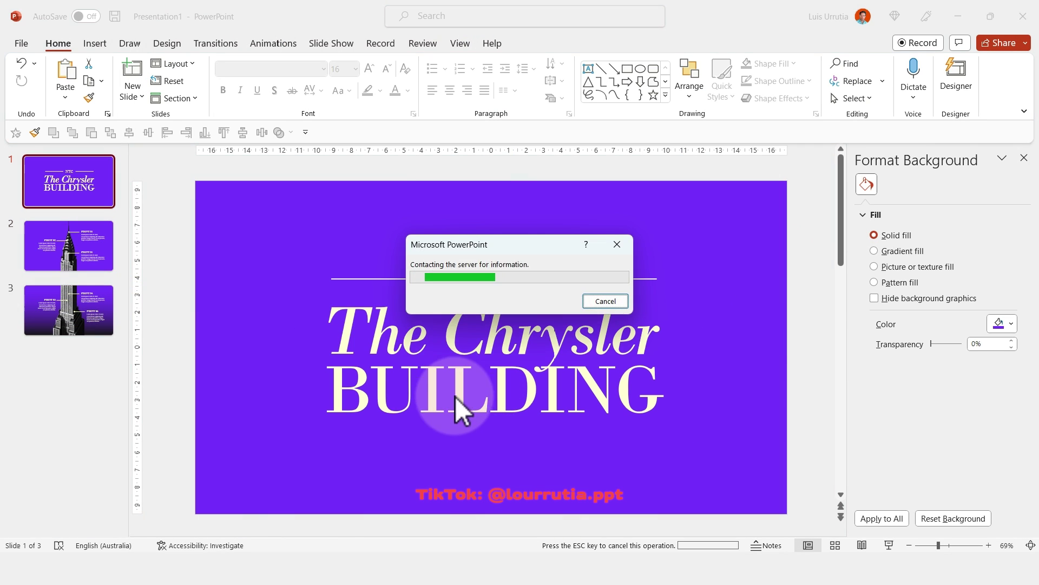
{"action": "left_click_drag", "start_coordinate": [714, 192], "coordinate": [534, 316]}
{"action": "left_click_drag", "start_coordinate": [391, 404], "coordinate": [301, 243]}
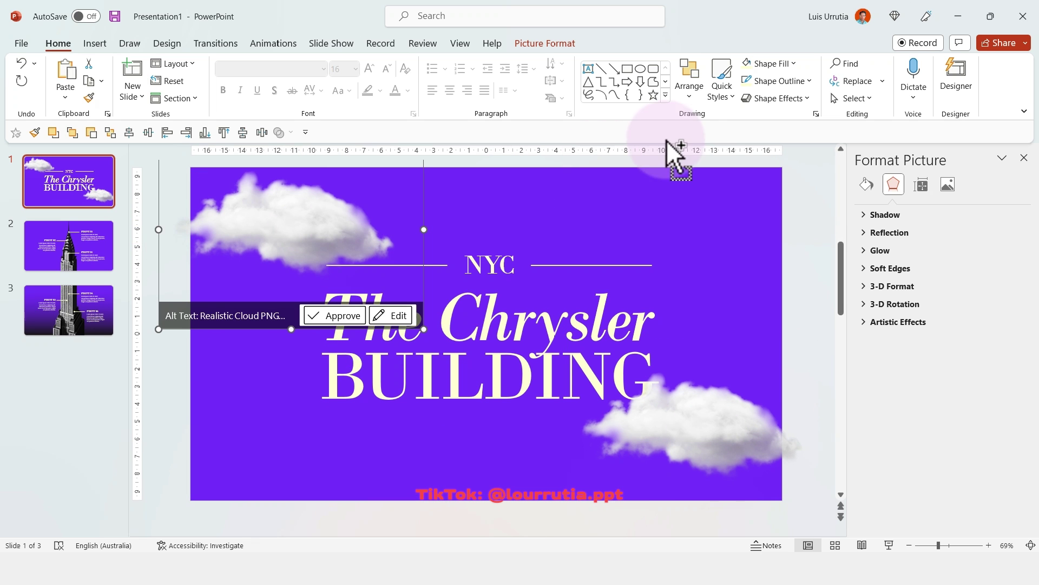
Step: Add a smaller, horizontally flipped cloud copy at the left beside the title
{"action": "left_click", "coordinate": [535, 41]}
{"action": "left_click", "coordinate": [831, 99]}
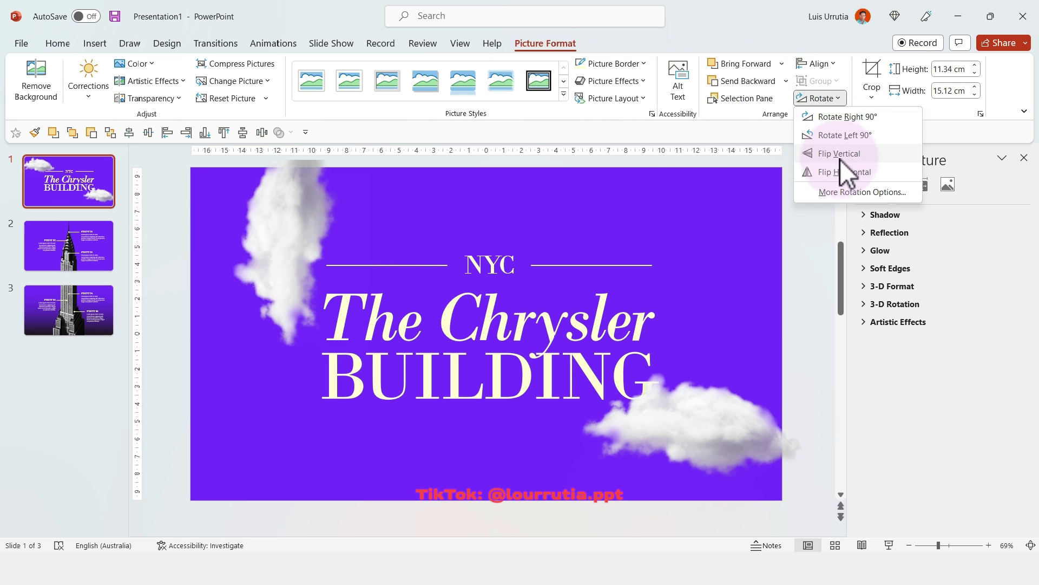
{"action": "left_click", "coordinate": [837, 177]}
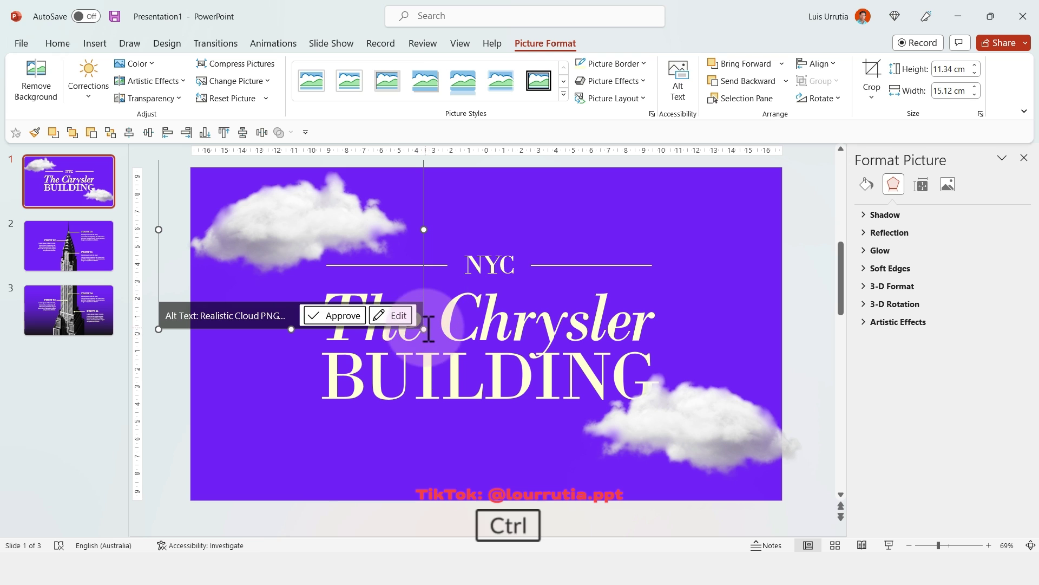
{"action": "left_click_drag", "start_coordinate": [424, 329], "coordinate": [381, 296]}
{"action": "left_click_drag", "start_coordinate": [294, 221], "coordinate": [228, 291]}
{"action": "mouse_move", "coordinate": [647, 416]}
{"action": "left_mouse_down"}
{"action": "mouse_move", "coordinate": [668, 417]}
{"action": "mouse_move", "coordinate": [658, 416]}
{"action": "left_mouse_up"}
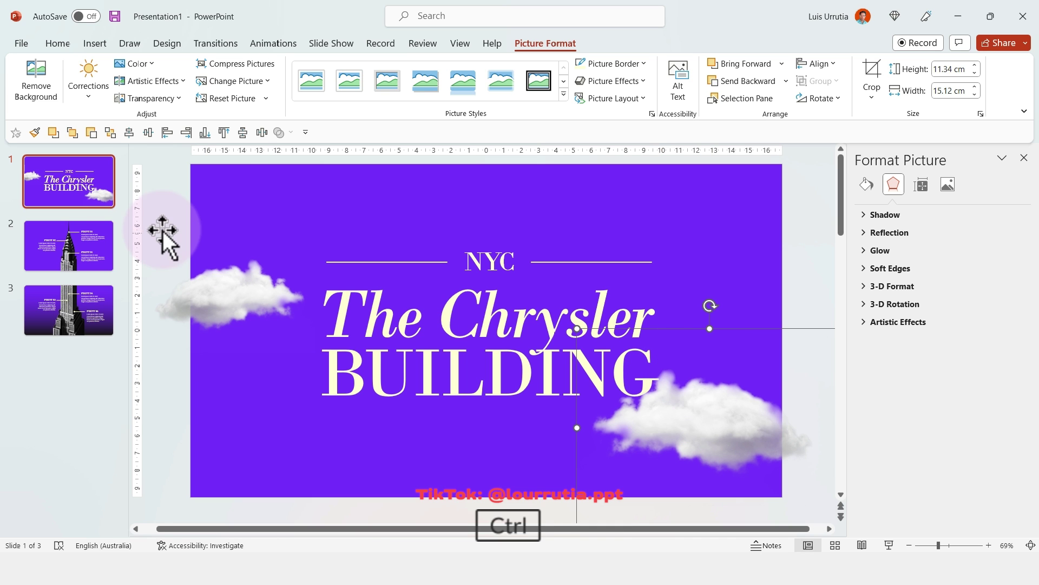
Step: Paste the cloud onto slide 2, flip it horizontally, and place it along the bottom
{"action": "key", "text": "ctrl+c"}
{"action": "left_click", "coordinate": [65, 265]}
{"action": "key", "text": "ctrl+v"}
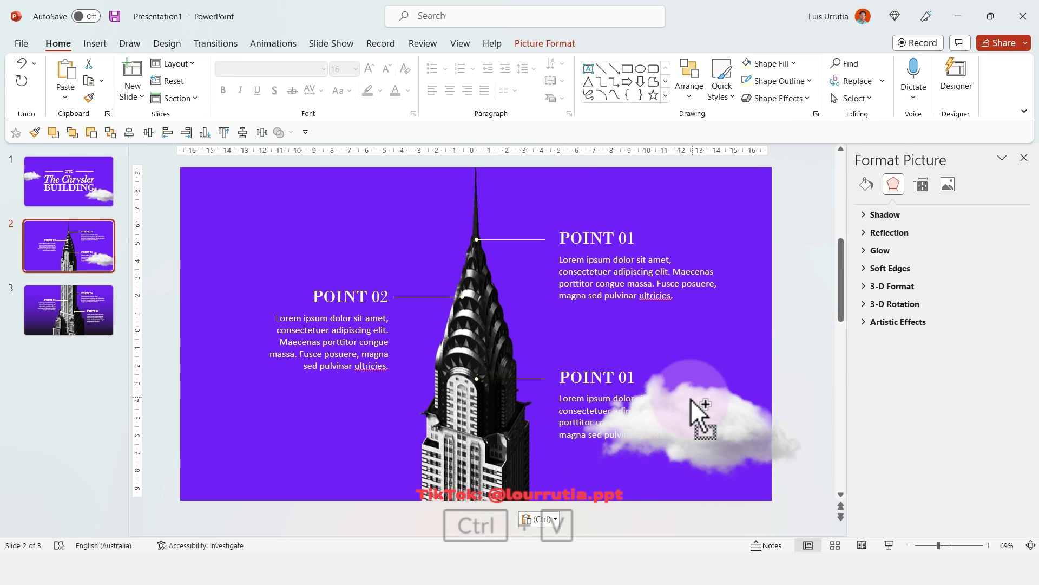
{"action": "left_click_drag", "start_coordinate": [697, 413], "coordinate": [249, 408]}
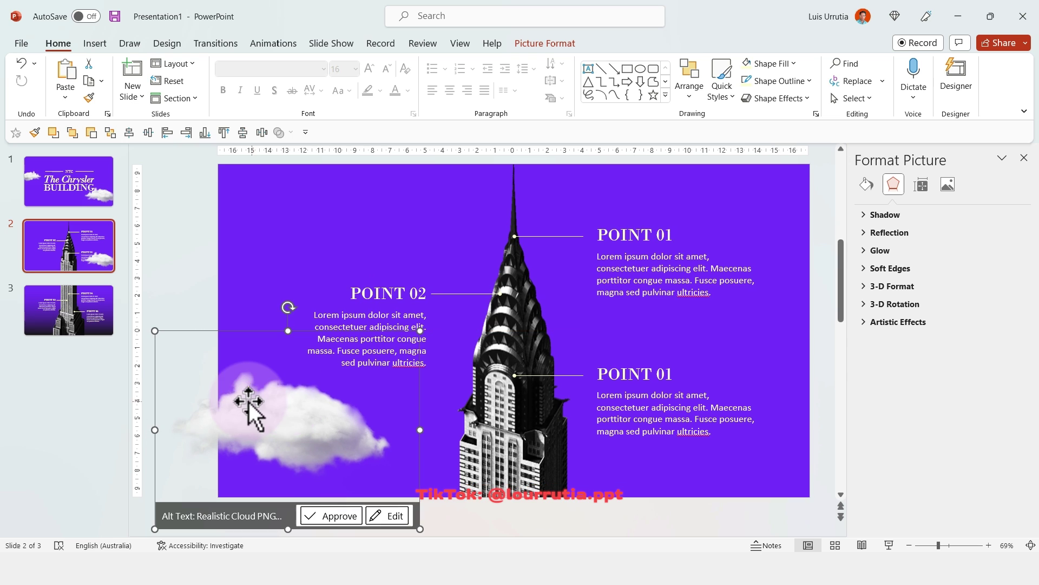
{"action": "left_click", "coordinate": [549, 44]}
{"action": "left_click", "coordinate": [817, 96]}
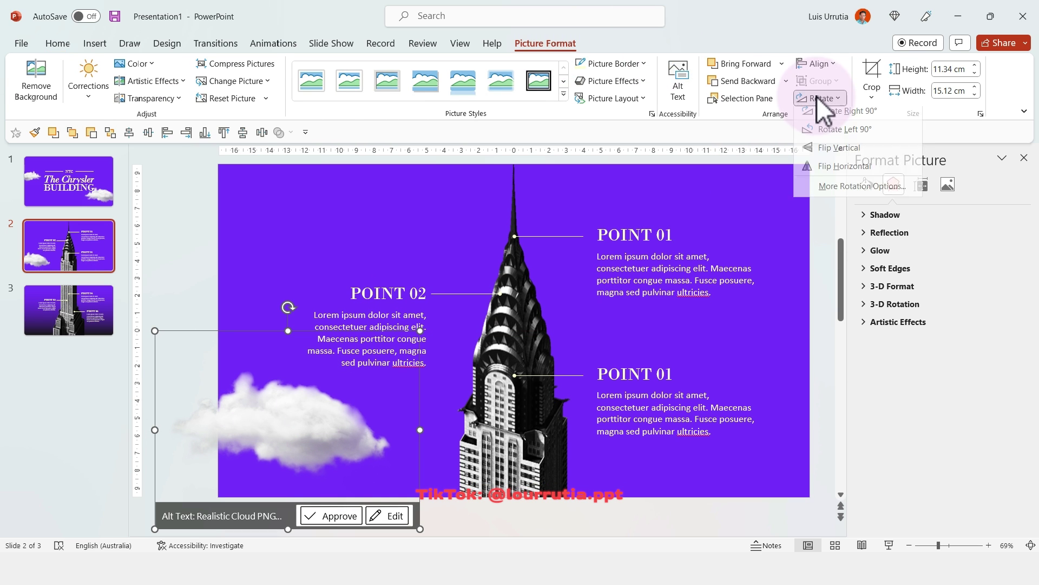
{"action": "left_click", "coordinate": [846, 174]}
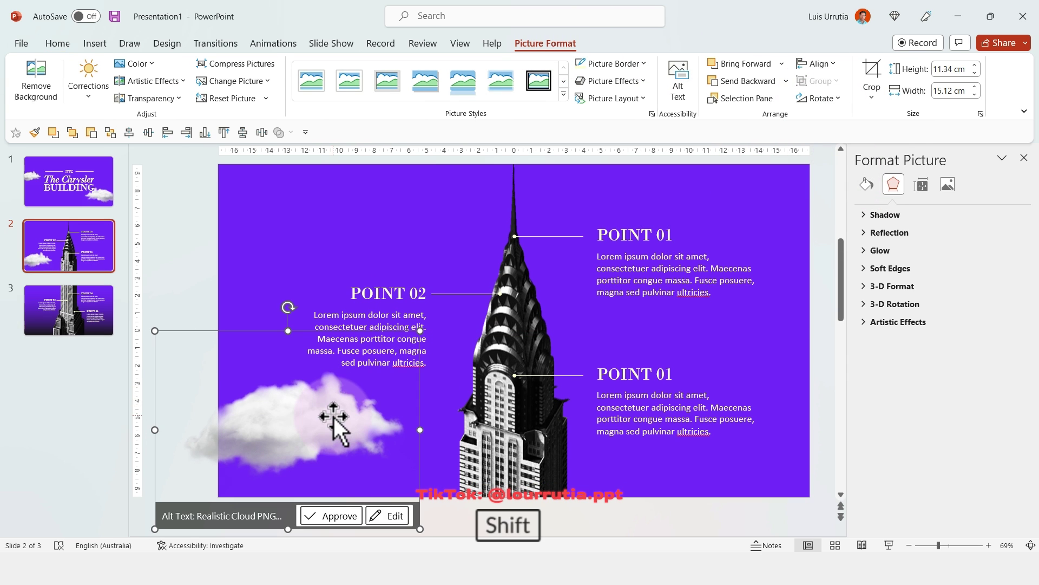
{"action": "left_click_drag", "start_coordinate": [334, 417], "coordinate": [406, 359]}
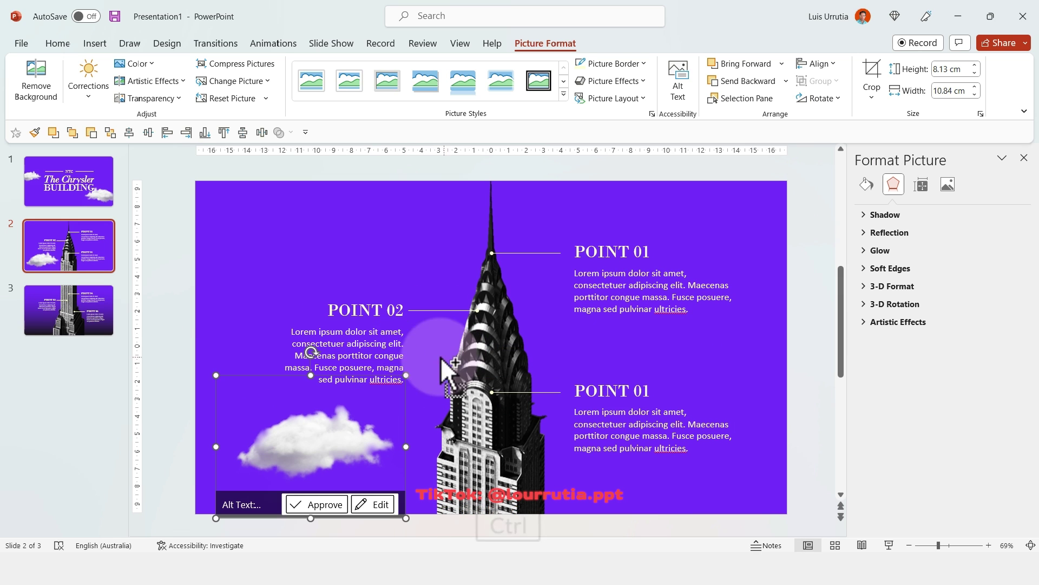
Step: Set the slide 2 cloud's picture transparency to 74%
{"action": "left_click", "coordinate": [949, 184]}
{"action": "scroll", "coordinate": [895, 309], "scroll_direction": "down", "scroll_amount": 2}
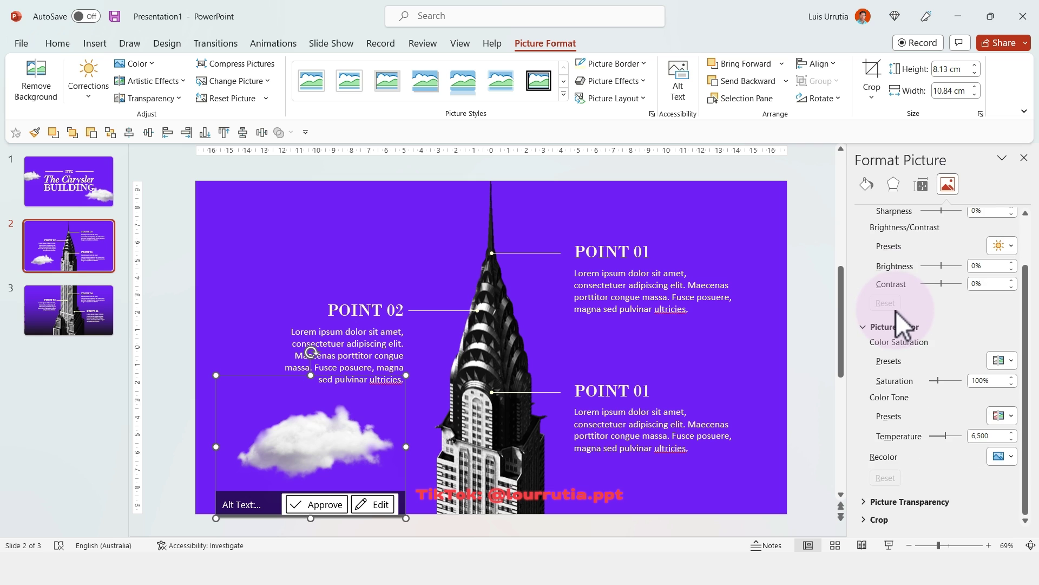
{"action": "left_click", "coordinate": [866, 502]}
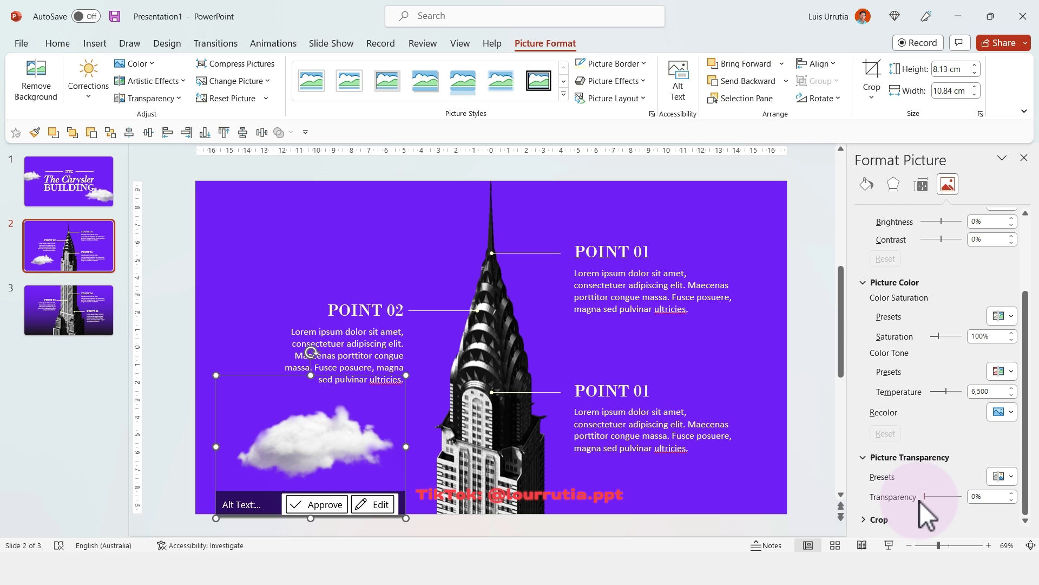
{"action": "left_click_drag", "start_coordinate": [924, 496], "coordinate": [953, 495]}
{"action": "left_click_drag", "start_coordinate": [366, 431], "coordinate": [742, 366]}
Step: Place a horizontally flipped copy of the faded cloud on slide 2's right side
{"action": "key", "text": "ctrl+z"}
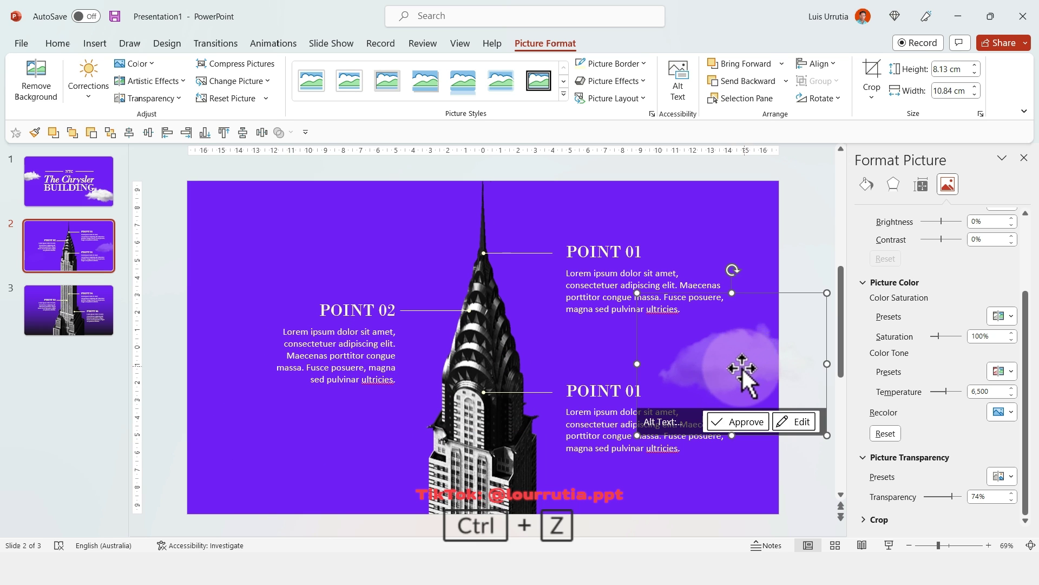
{"action": "left_click_drag", "start_coordinate": [283, 433], "coordinate": [736, 359]}
{"action": "left_click", "coordinate": [820, 98]}
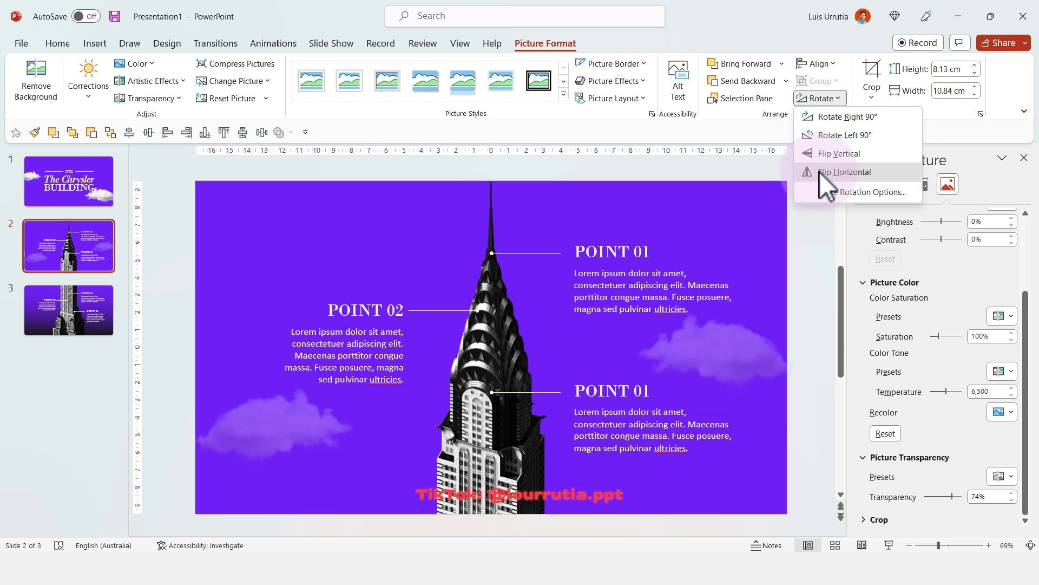
{"action": "left_click", "coordinate": [820, 171]}
{"action": "left_click_drag", "start_coordinate": [729, 315], "coordinate": [746, 347]}
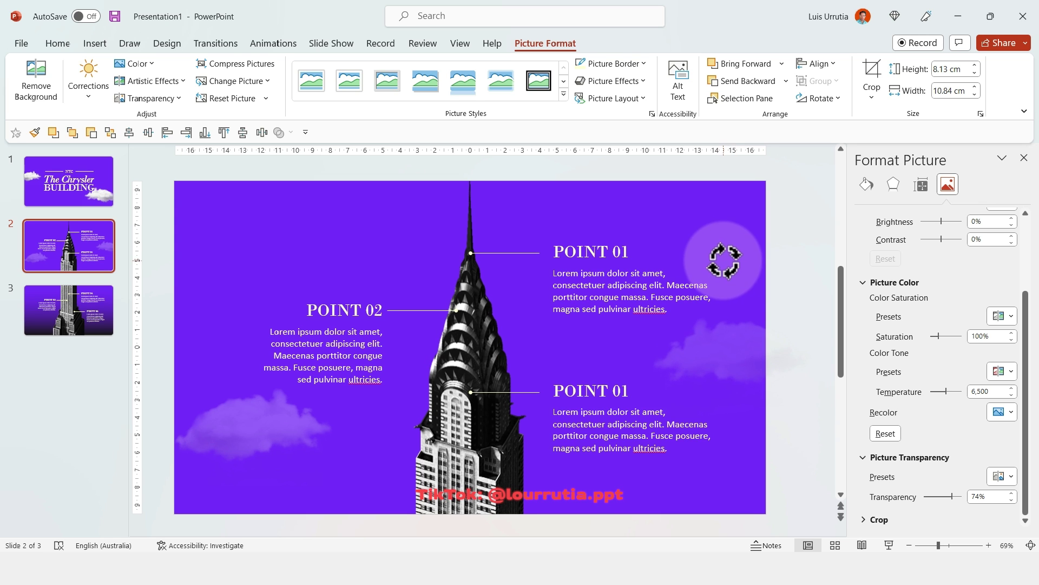
Step: Tilt the lower-left cloud and set it lower beside the tower's base, partly off the edge
{"action": "left_click_drag", "start_coordinate": [209, 440], "coordinate": [160, 441]}
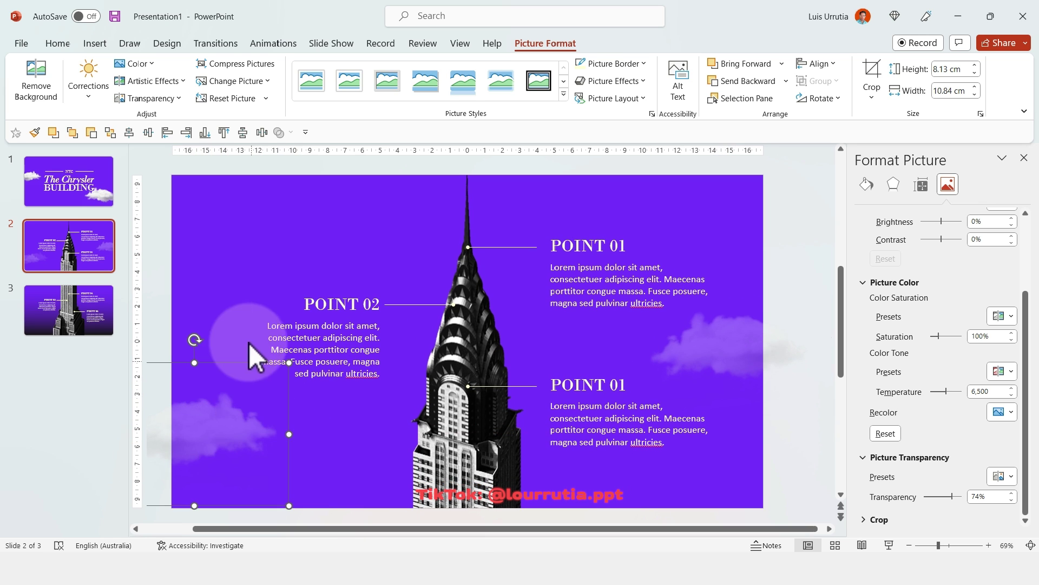
{"action": "left_click_drag", "start_coordinate": [194, 340], "coordinate": [203, 339]}
{"action": "left_click", "coordinate": [175, 216]}
{"action": "left_click", "coordinate": [232, 441]}
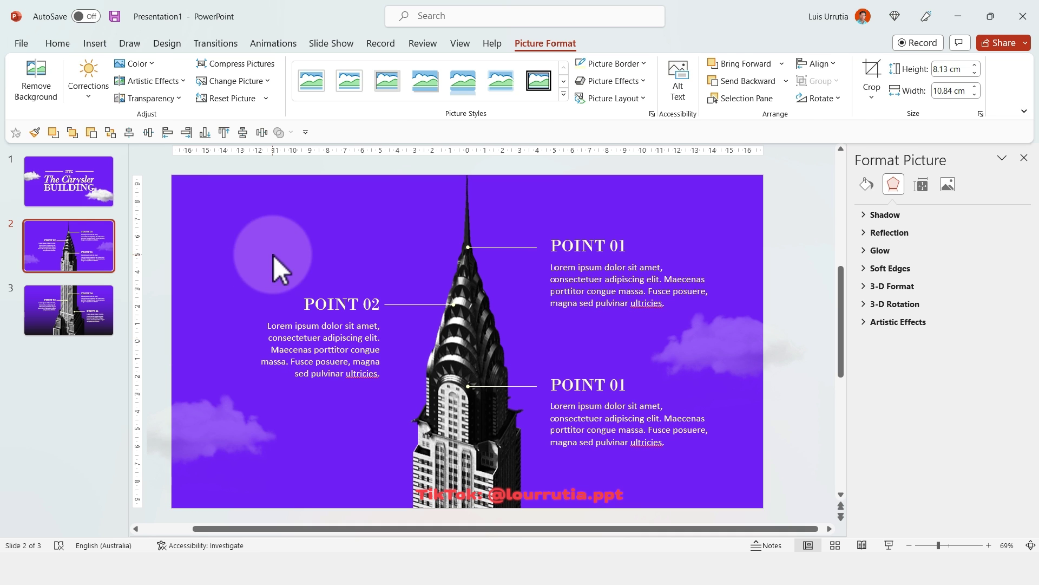
{"action": "left_click", "coordinate": [274, 255]}
{"action": "left_click_drag", "start_coordinate": [205, 424], "coordinate": [360, 444]}
{"action": "left_click", "coordinate": [305, 195]}
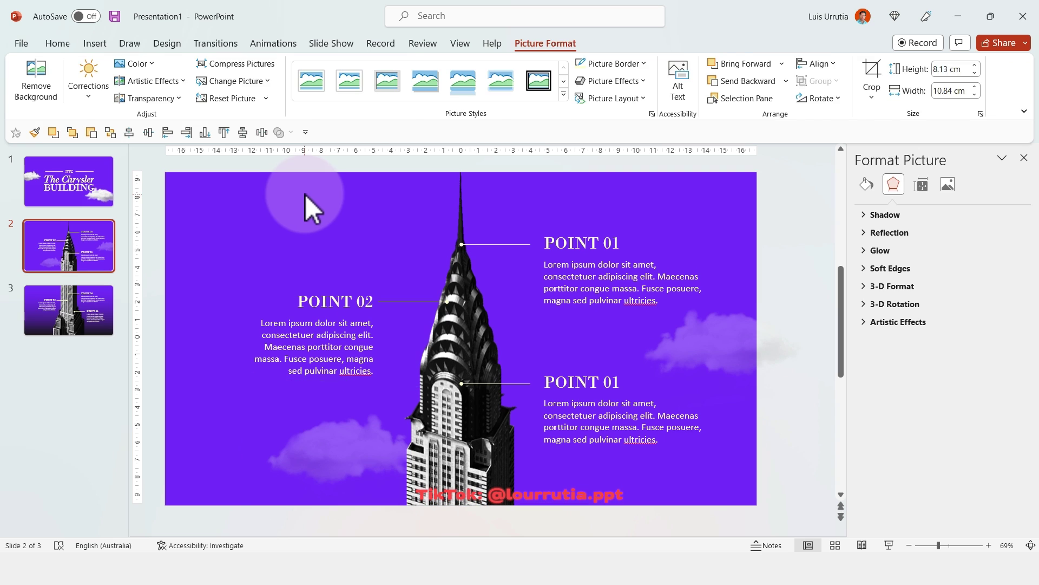
Step: Select slides 2 and 3, apply the Push transition, and open its direction options
{"action": "left_click", "coordinate": [87, 316]}
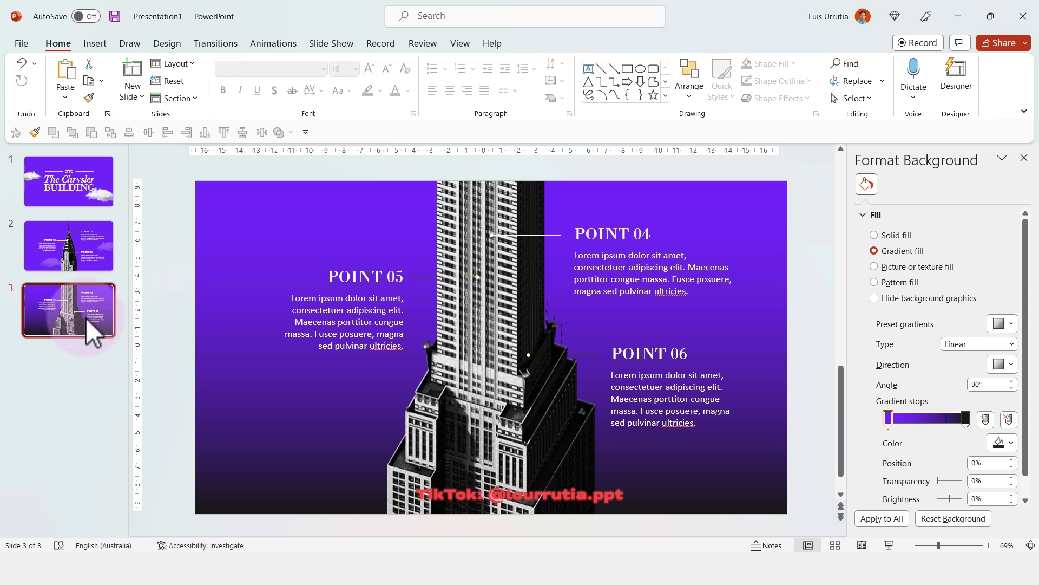
{"action": "left_click", "coordinate": [89, 243], "text": "shift"}
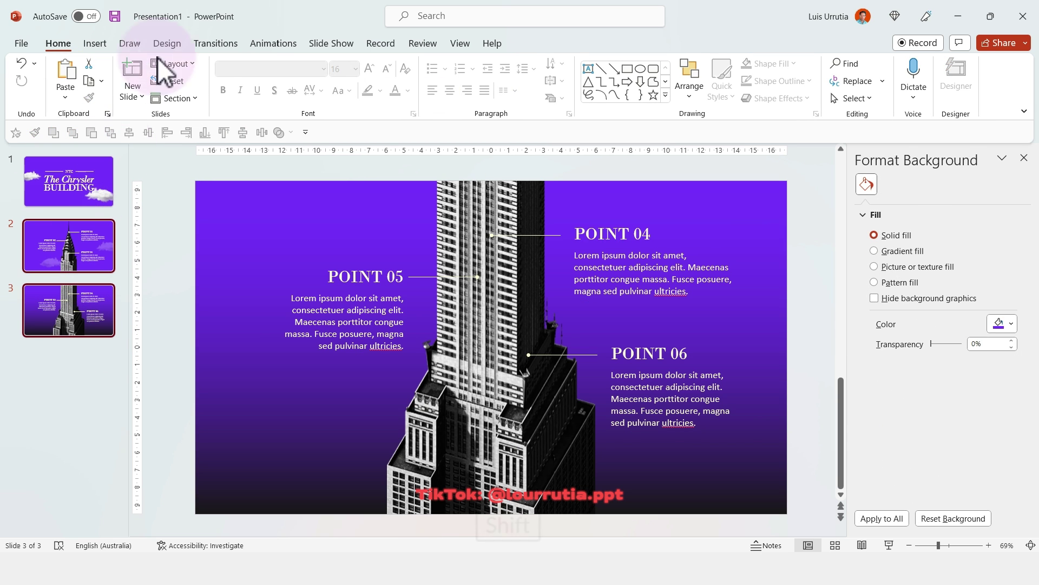
{"action": "left_click", "coordinate": [220, 41]}
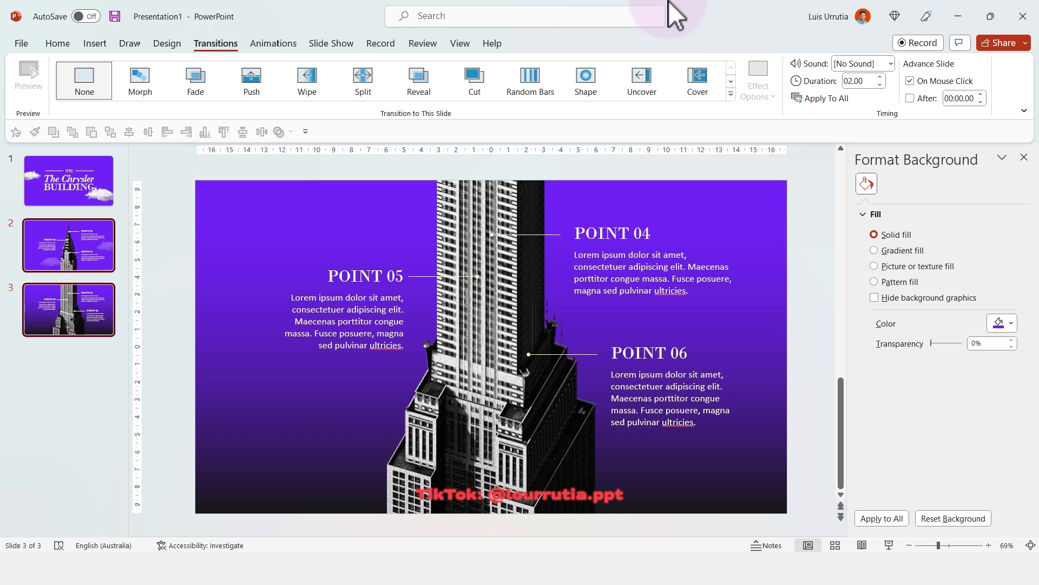
{"action": "left_click", "coordinate": [731, 93]}
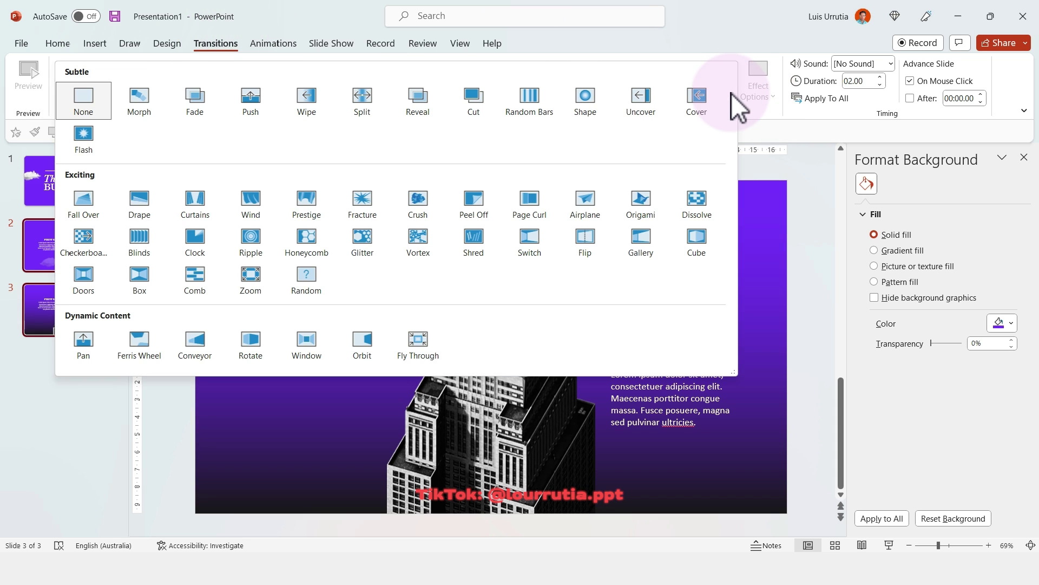
{"action": "left_click", "coordinate": [244, 96]}
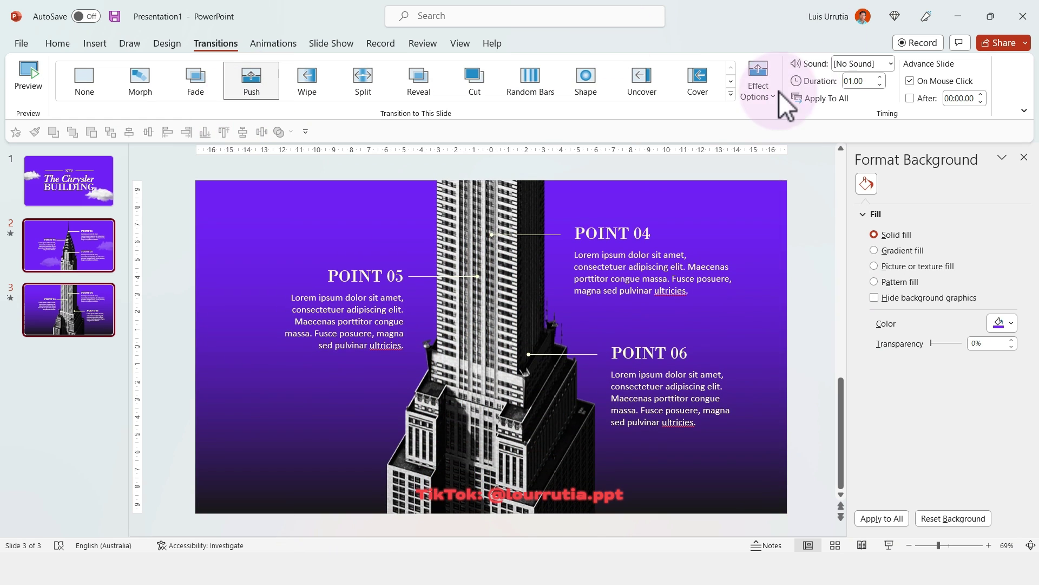
{"action": "left_click", "coordinate": [755, 90]}
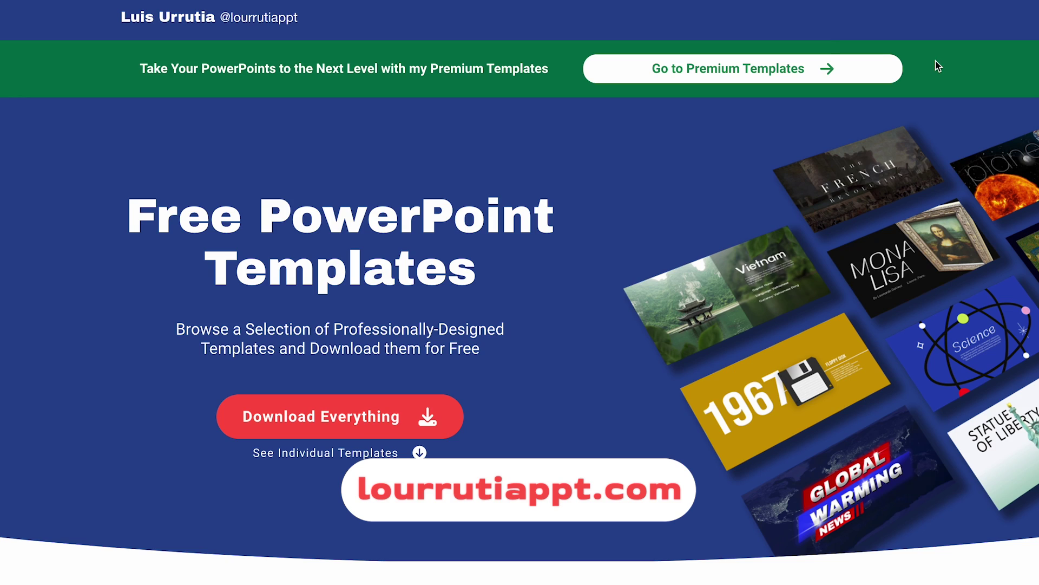
{"action": "scroll", "coordinate": [1022, 81], "scroll_direction": "down", "scroll_amount": 10}
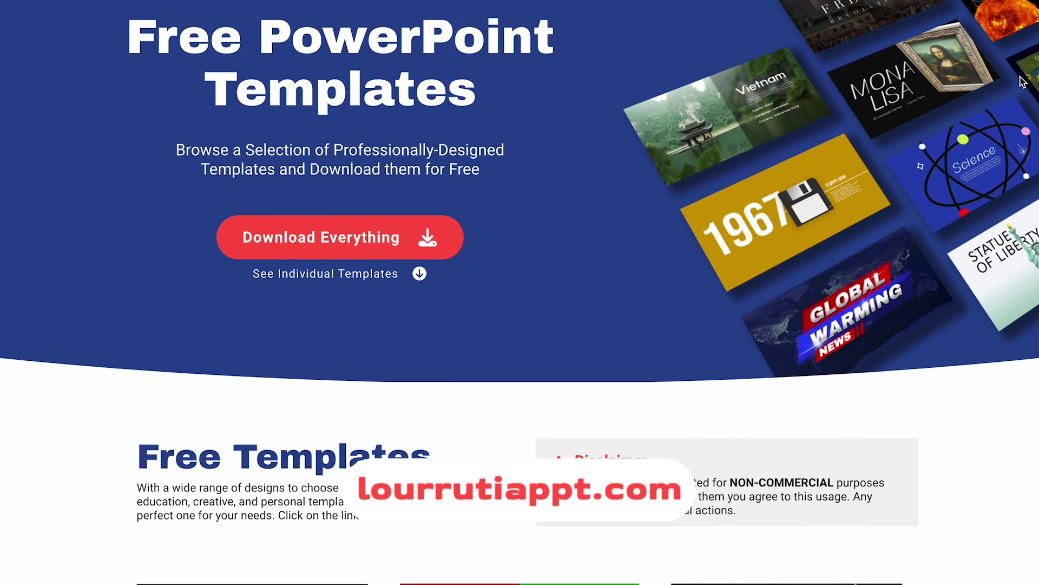
{"action": "scroll", "coordinate": [1022, 81], "scroll_direction": "down", "scroll_amount": 12}
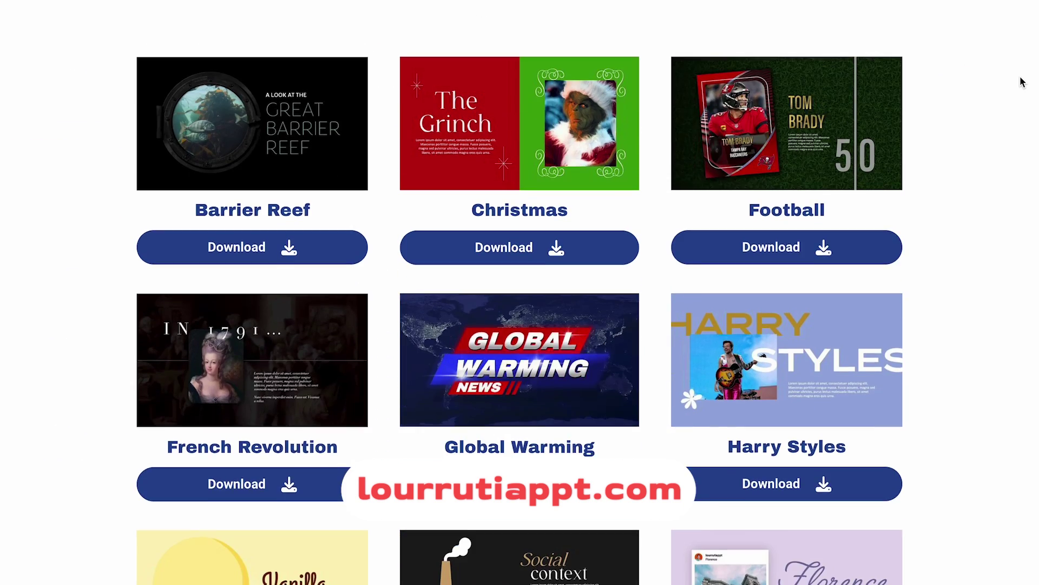
{"action": "scroll", "coordinate": [1023, 81], "scroll_direction": "down", "scroll_amount": 12}
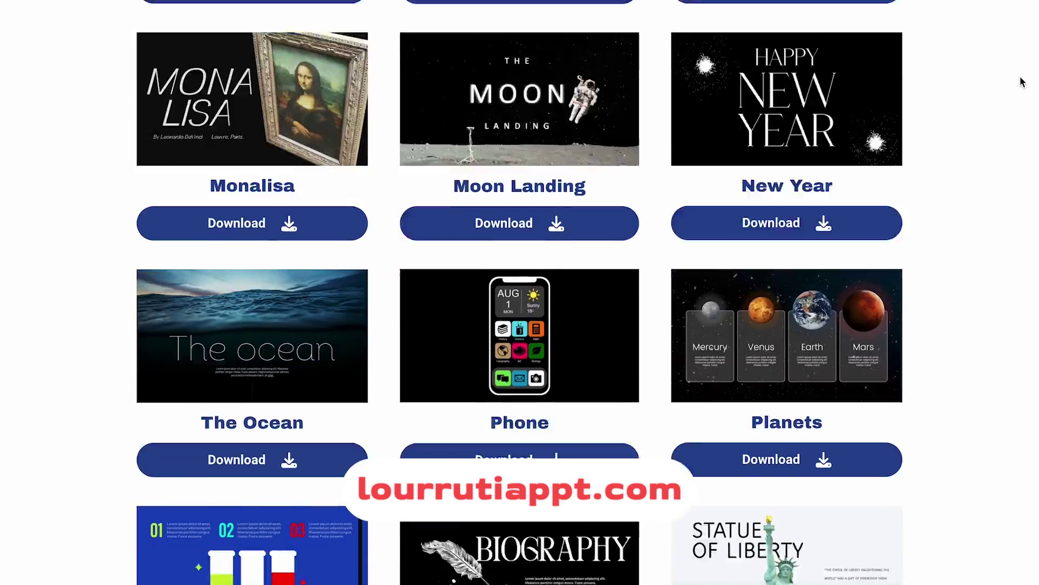
{"action": "scroll", "coordinate": [1022, 81], "scroll_direction": "up", "scroll_amount": 20}
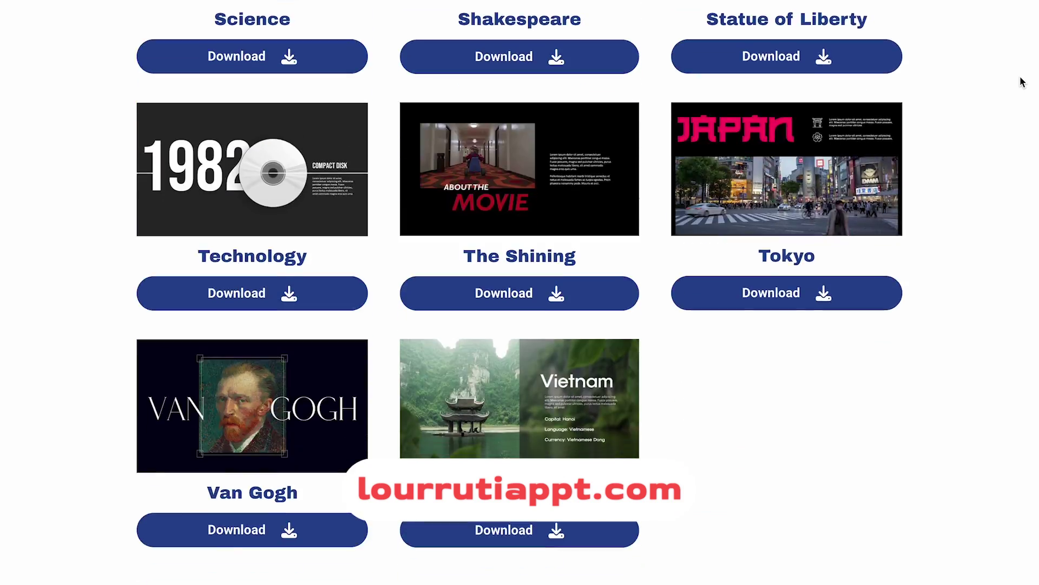
{"action": "scroll", "coordinate": [1022, 82], "scroll_direction": "up", "scroll_amount": 6}
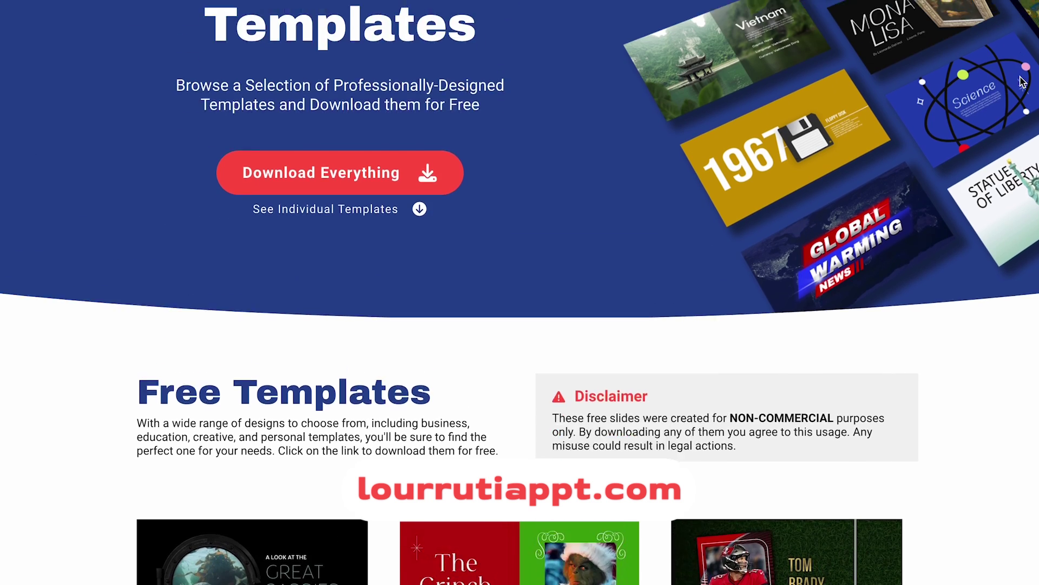